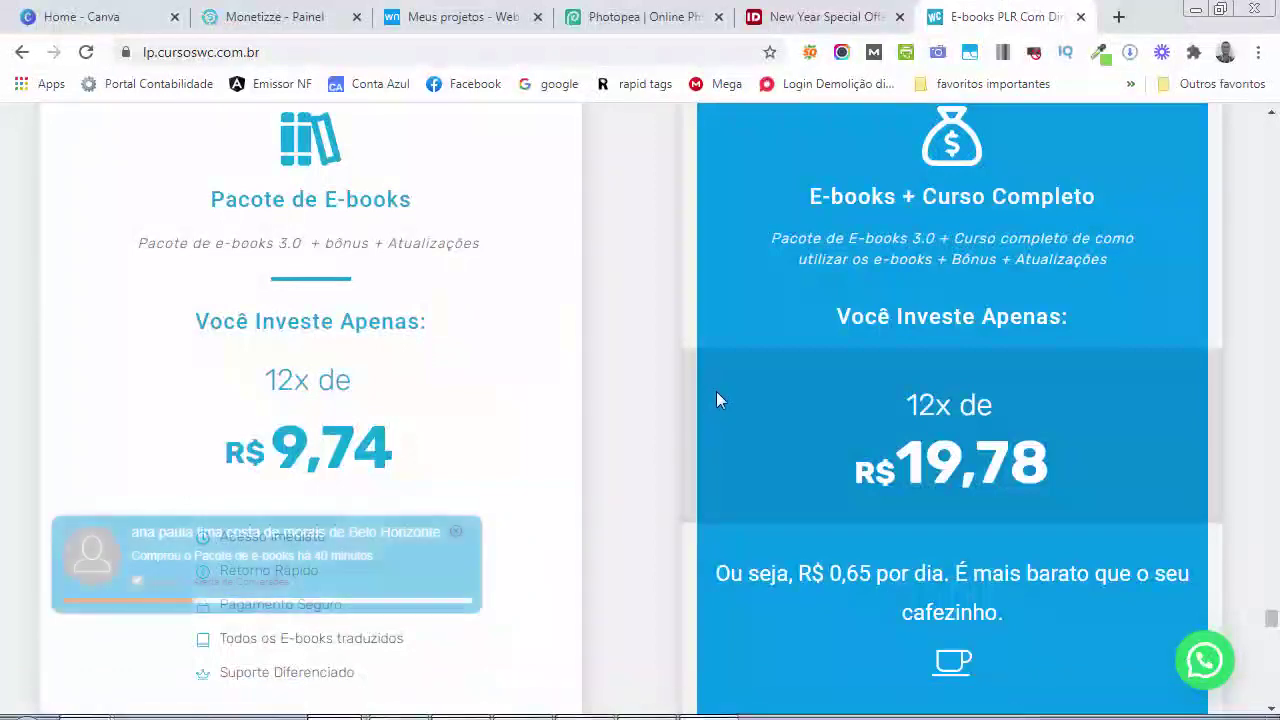
# Switch from the e-books sales page to the Photopea tab in Chrome
pyautogui.click(627, 24)
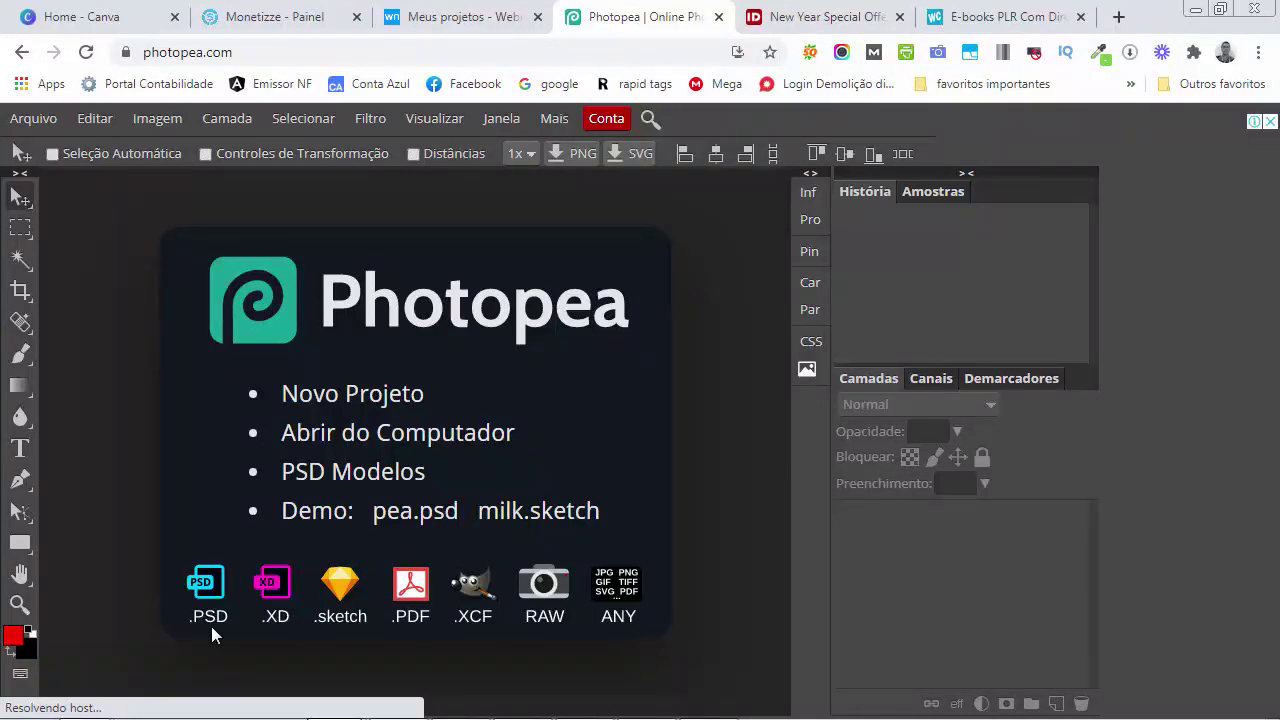
# Show Photopea's Arquivo menu of file commands
pyautogui.click(35, 120)
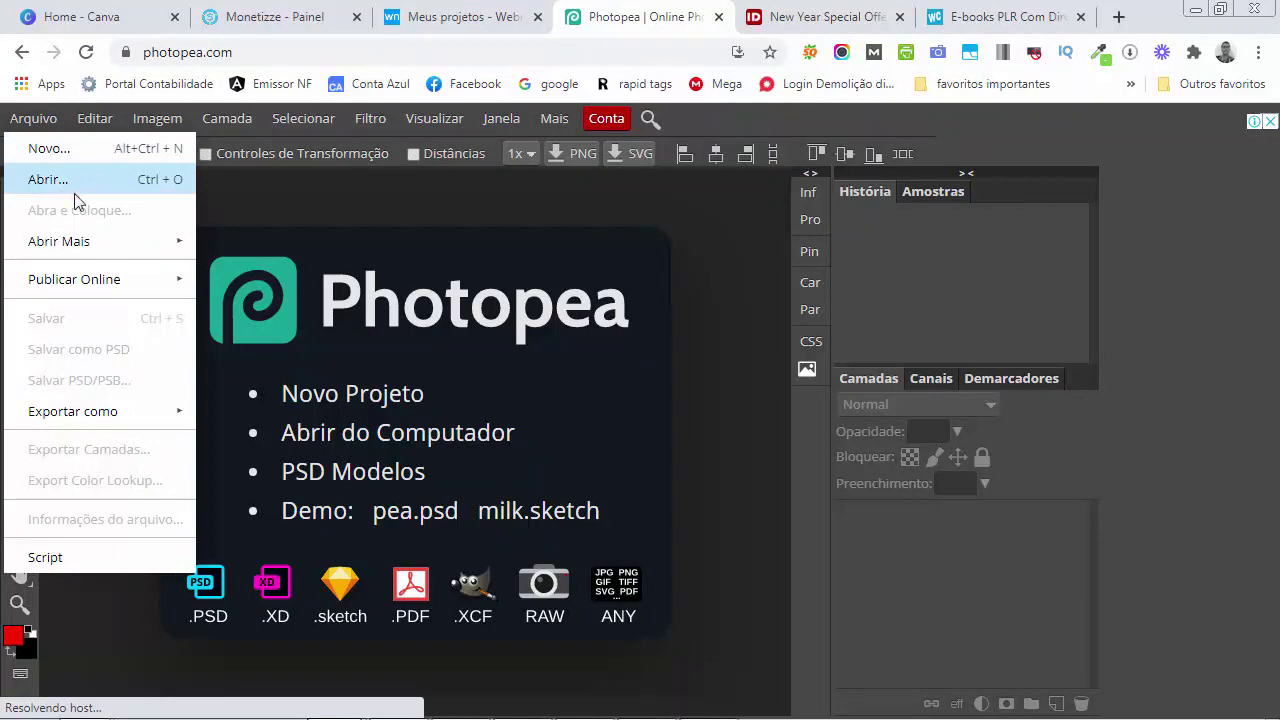
# Open report-original from the Product > Covers > PSD folder in Photopea
pyautogui.click(520, 437)
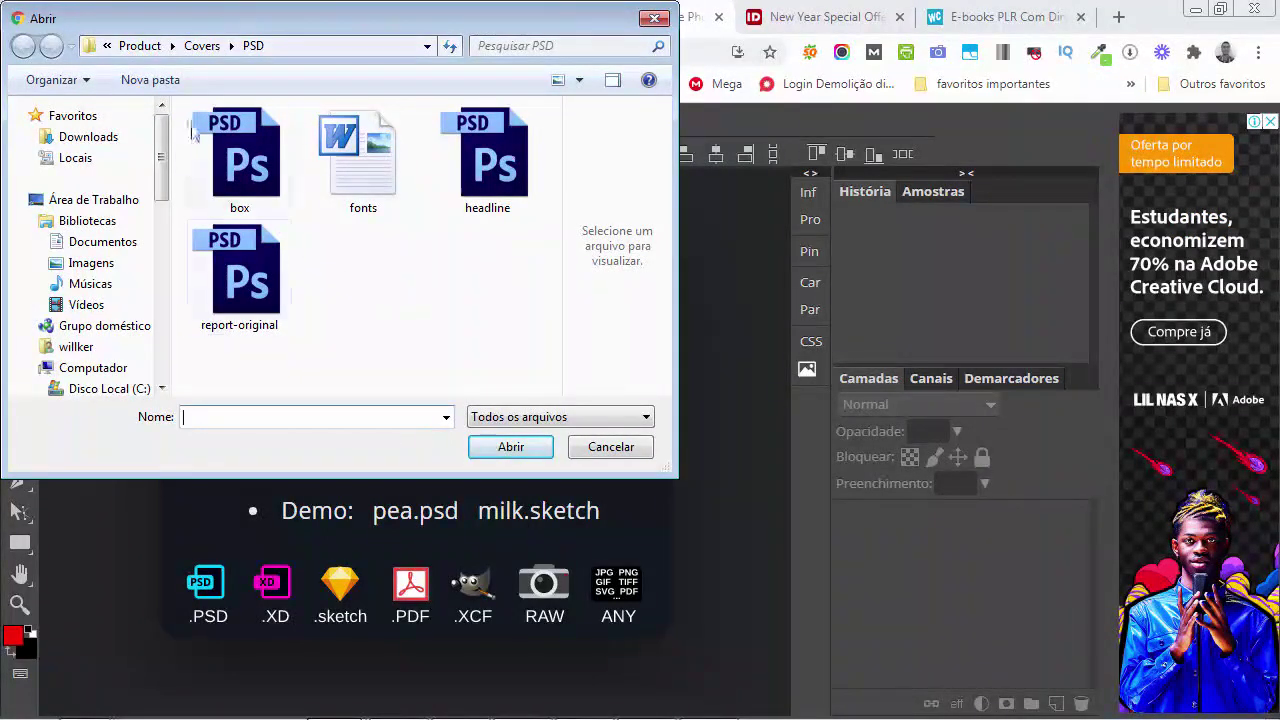
pyautogui.click(107, 46)
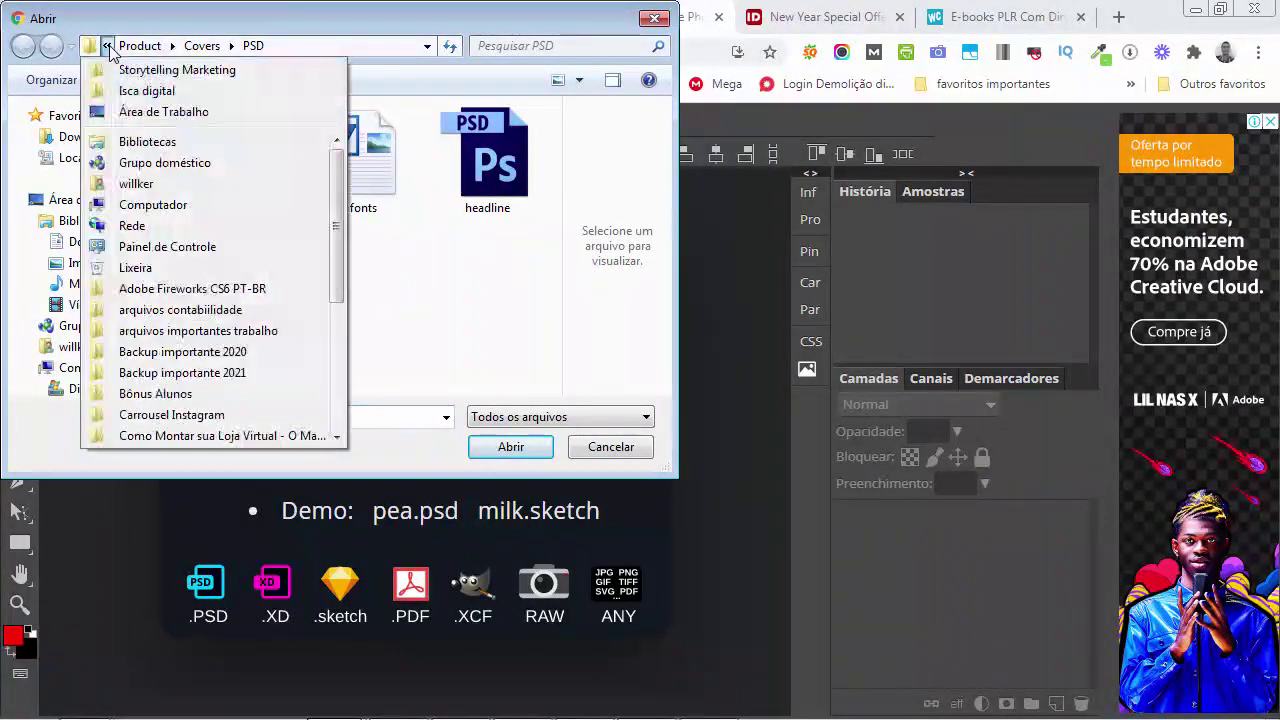
pyautogui.click(148, 64)
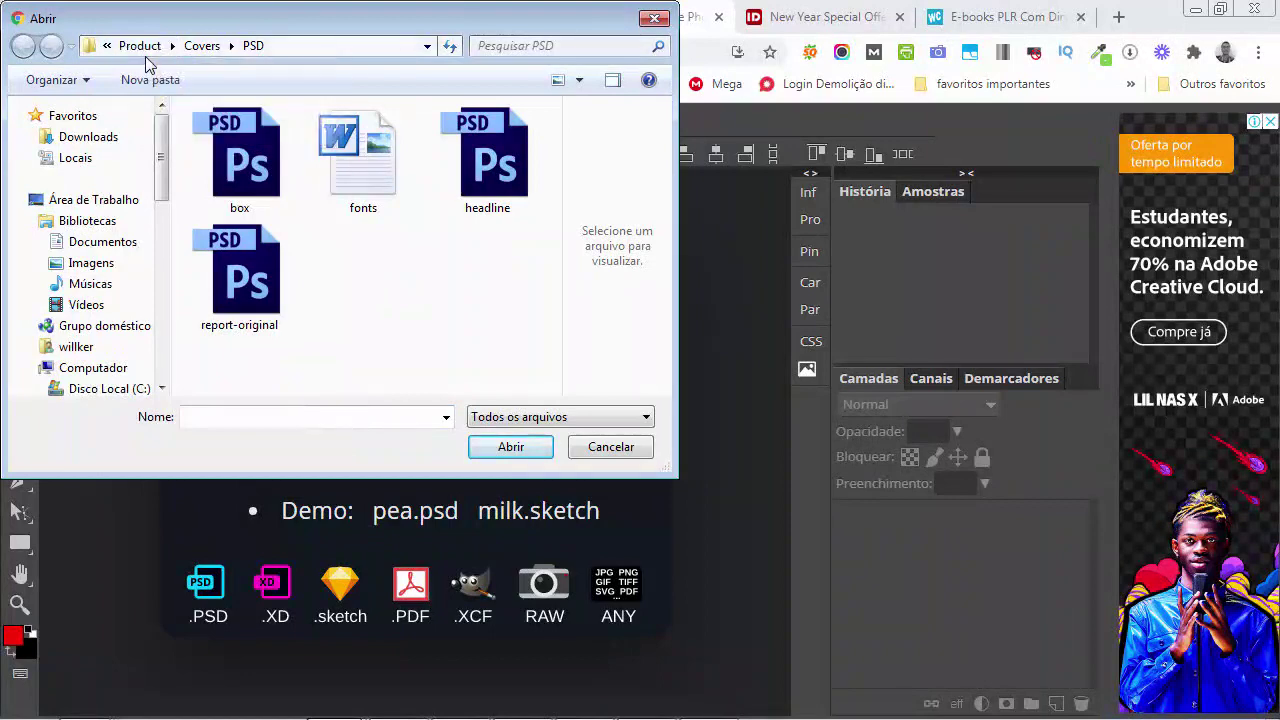
pyautogui.click(139, 46)
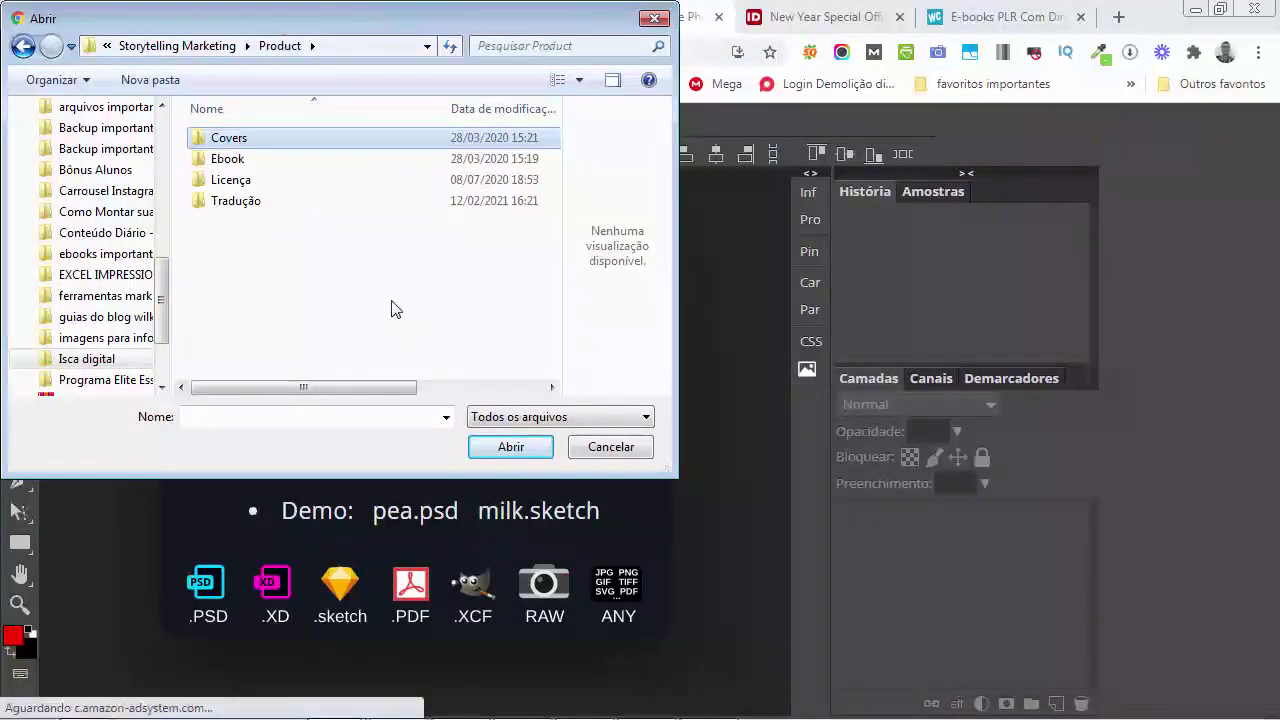
pyautogui.press('Return')
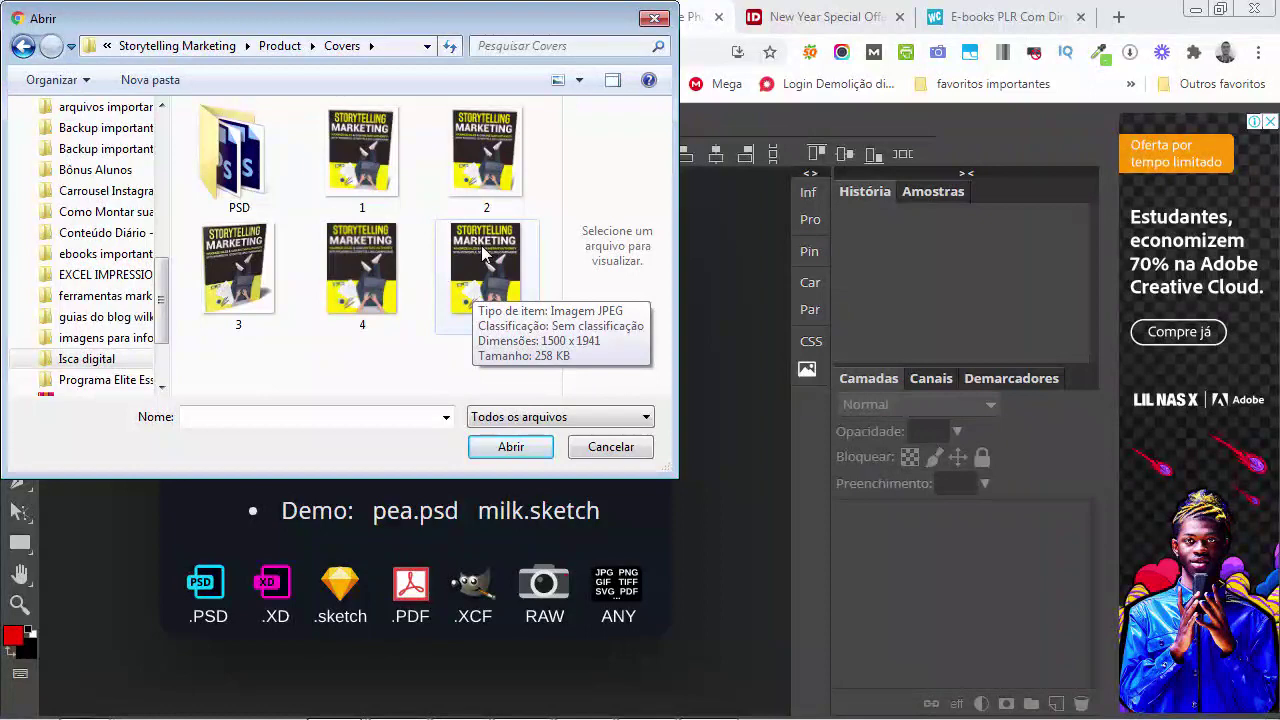
pyautogui.click(240, 176)
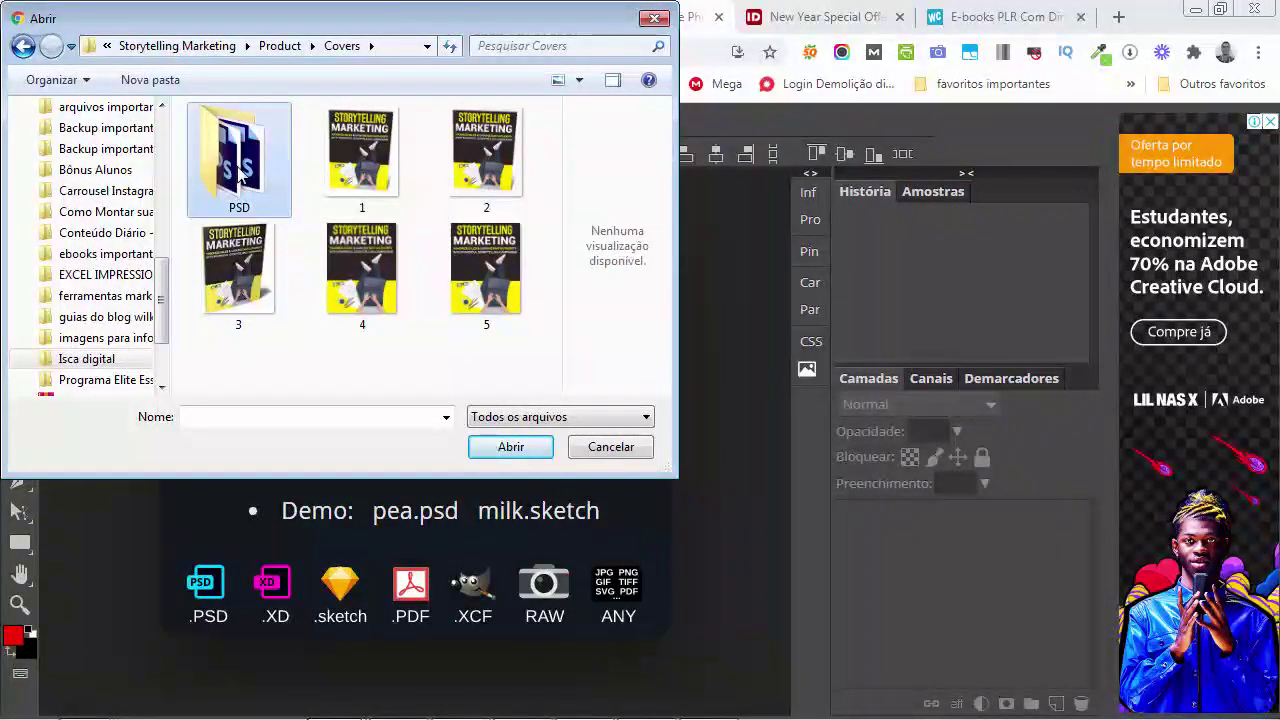
pyautogui.doubleClick(240, 175)
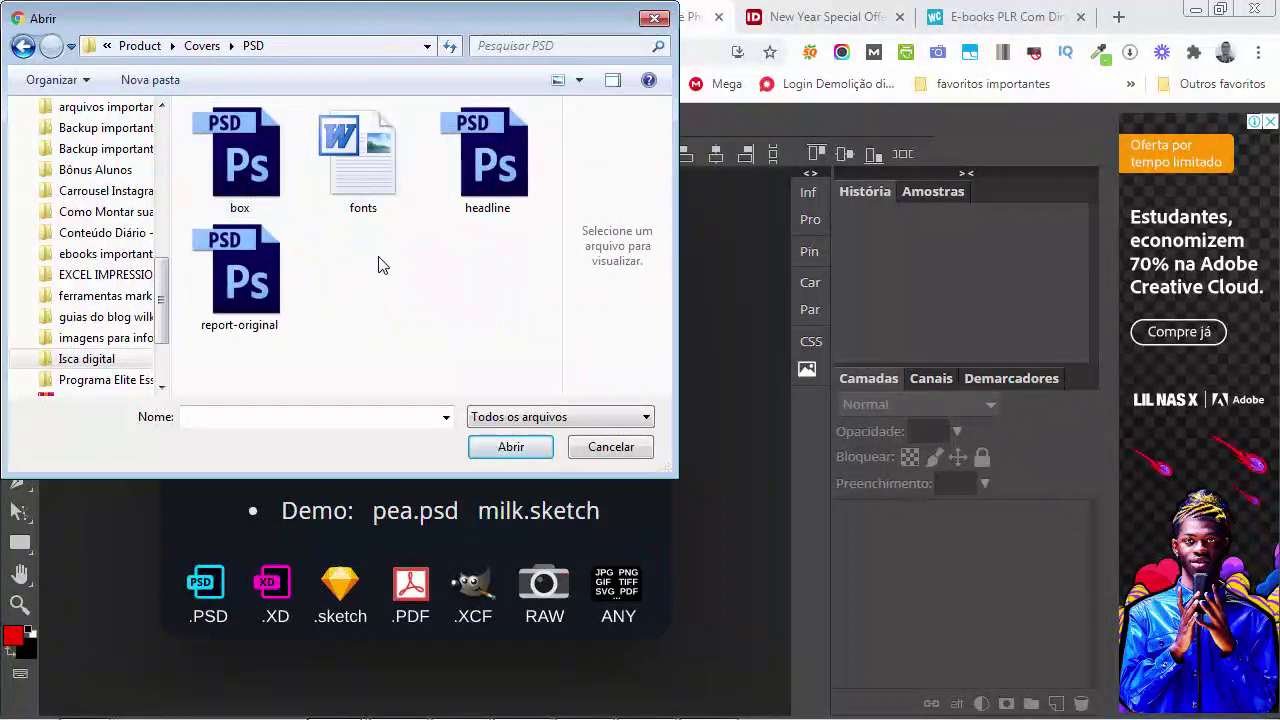
pyautogui.click(252, 289)
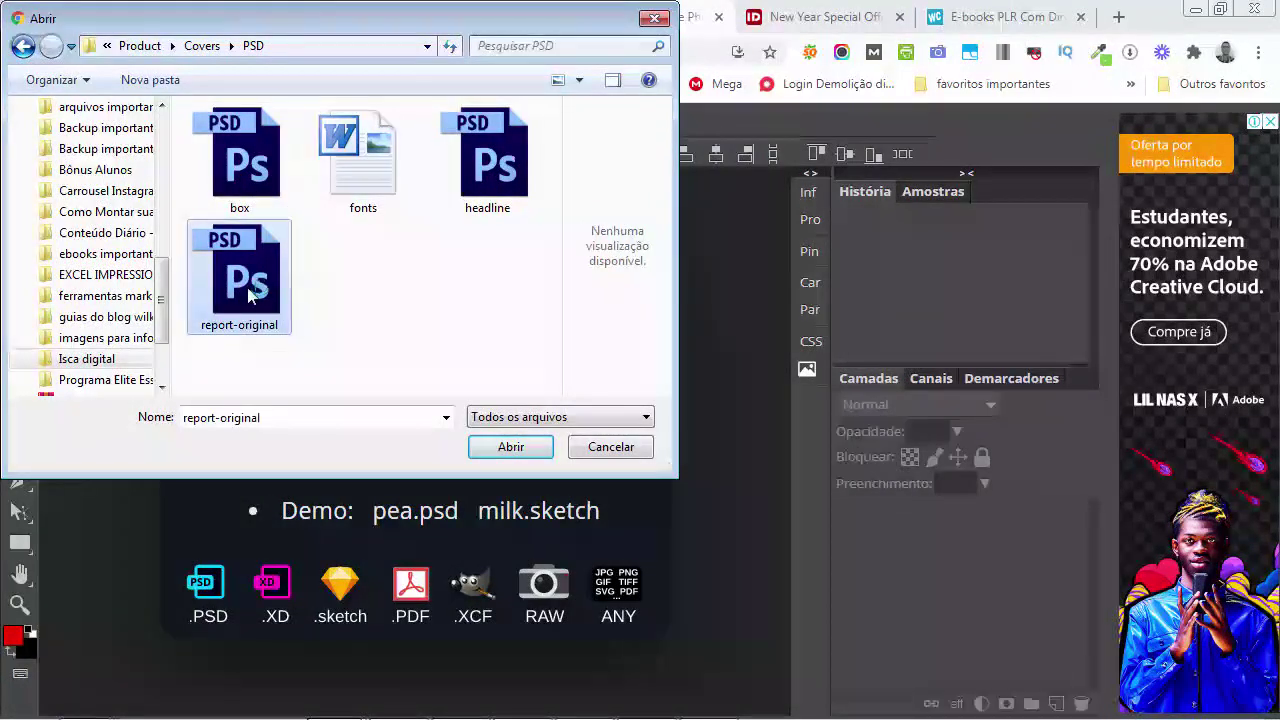
pyautogui.click(512, 447)
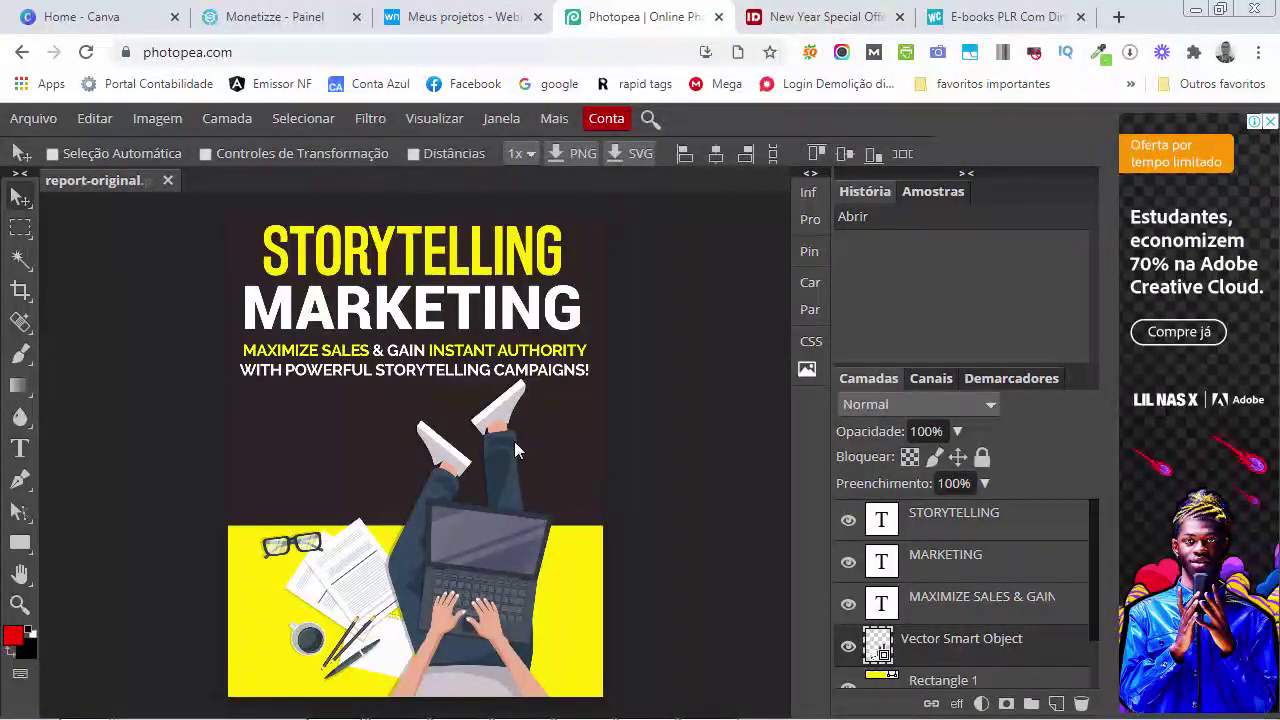
# Select the entire Storytelling Marketing subtitle text with the Type tool, then open a new Chrome tab
pyautogui.doubleClick(414, 362)
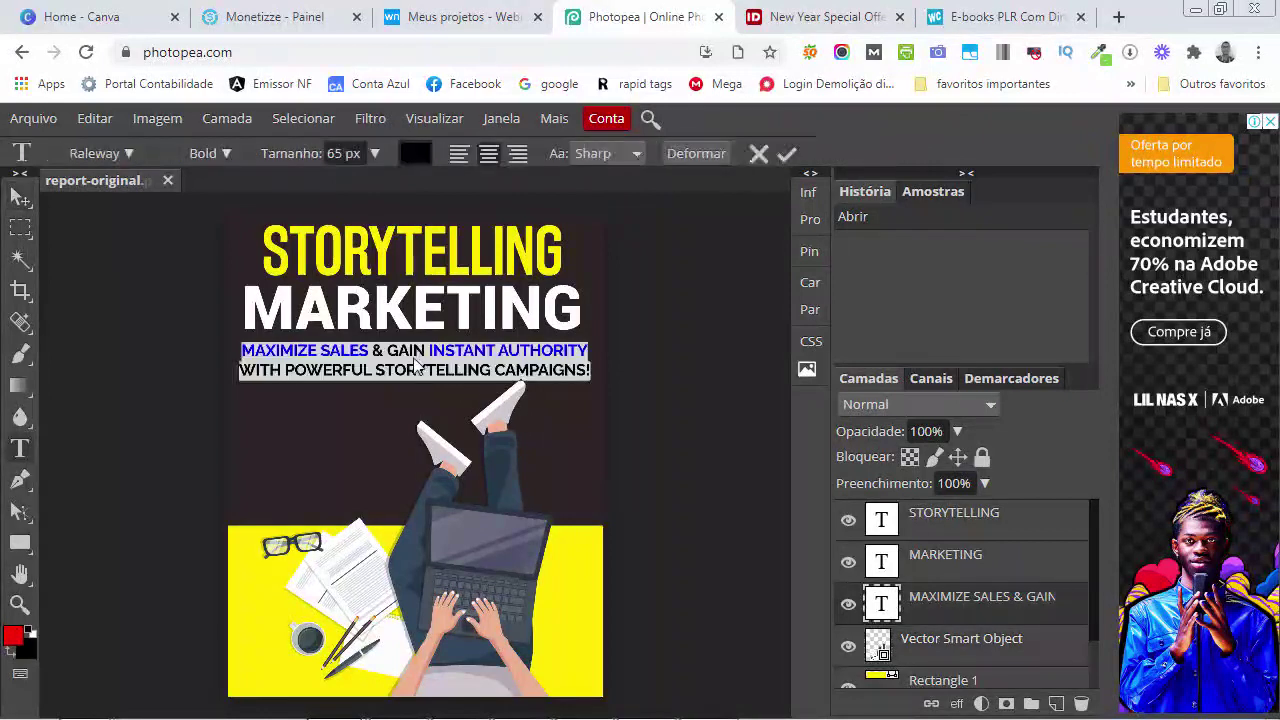
pyautogui.click(427, 369)
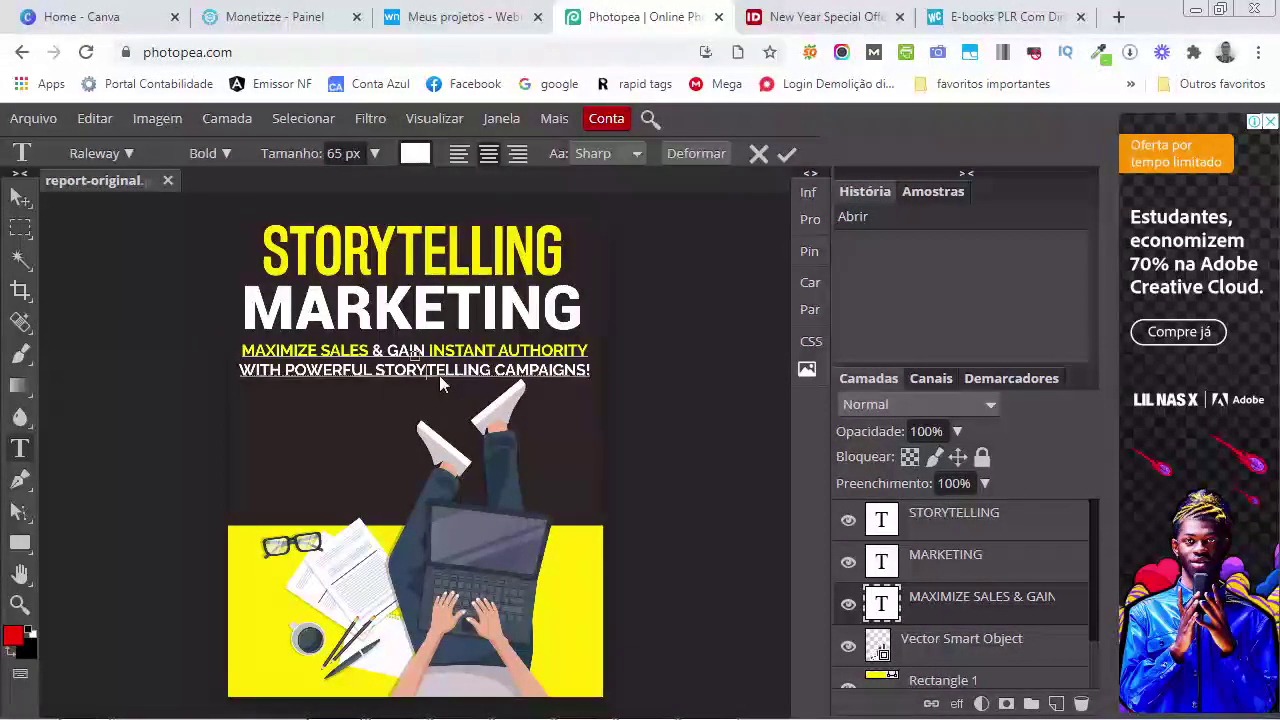
pyautogui.hotkey('ctrl', 'a')
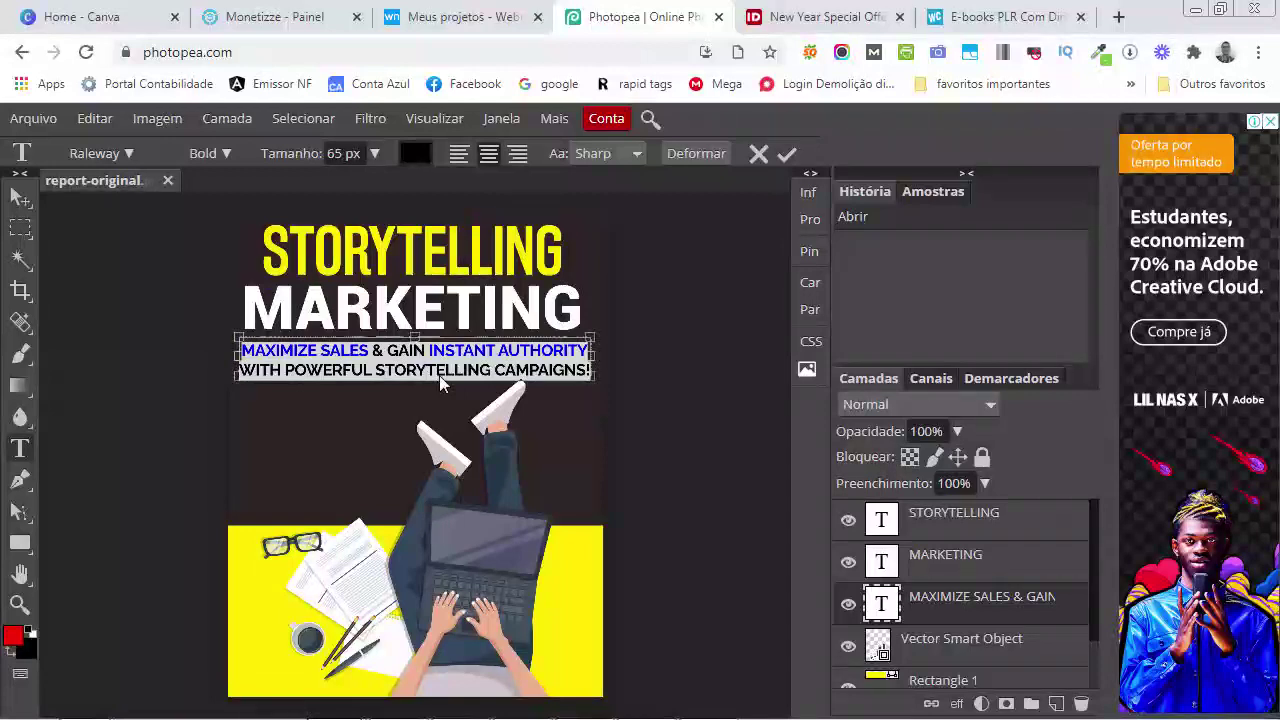
pyautogui.click(1118, 17)
# Open Google Translate (Tradutor) from the Google apps grid and paste in the cover subtitle
pyautogui.click(576, 90)
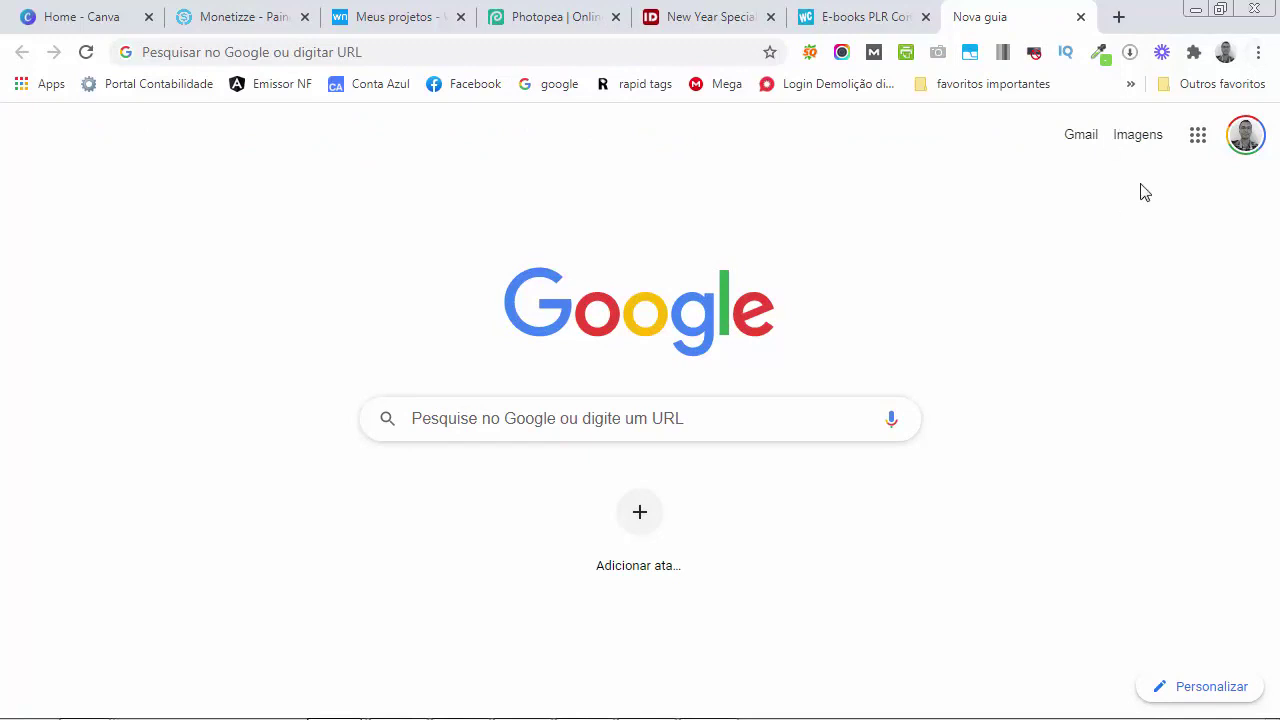
pyautogui.click(1201, 141)
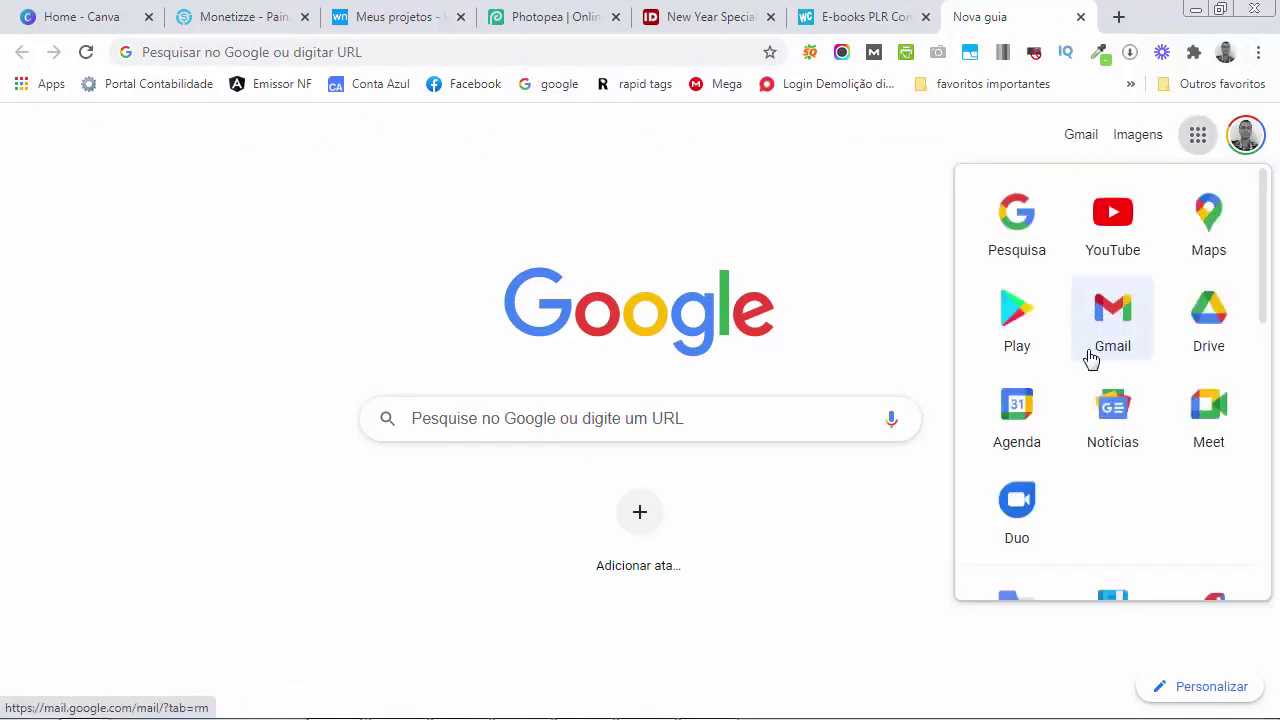
pyautogui.scroll(-3, 1130, 350)
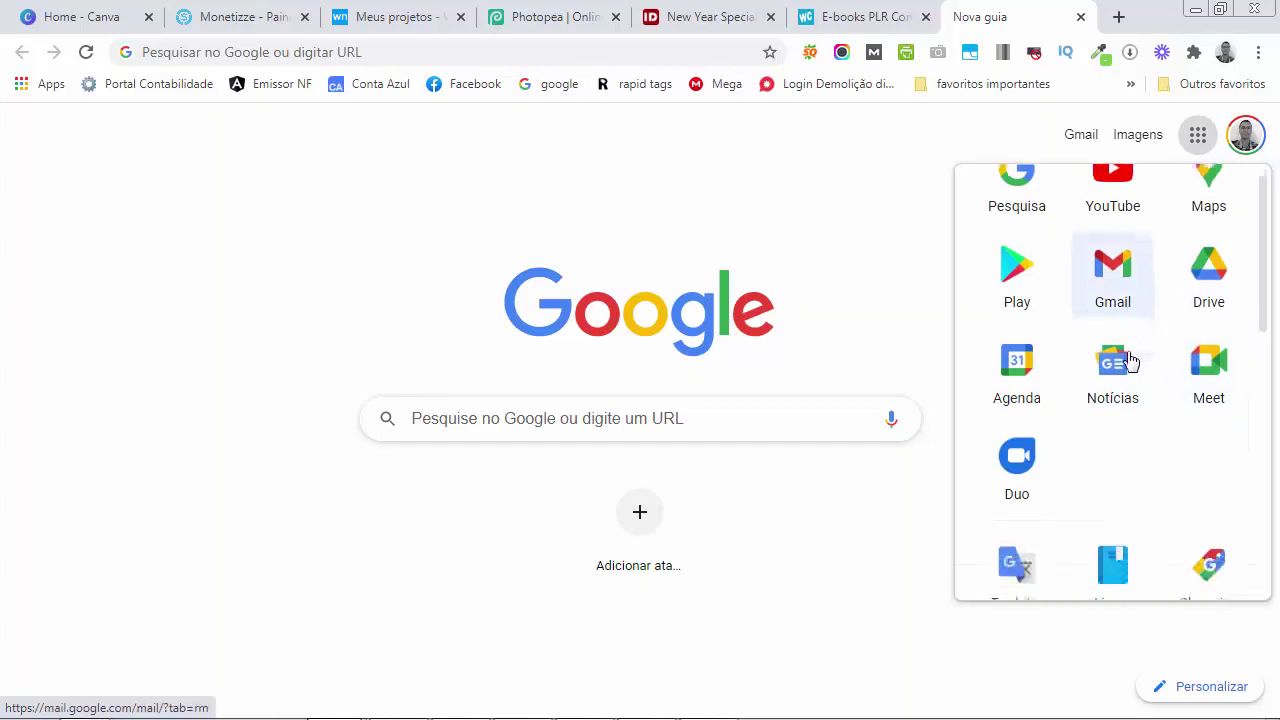
pyautogui.click(995, 352)
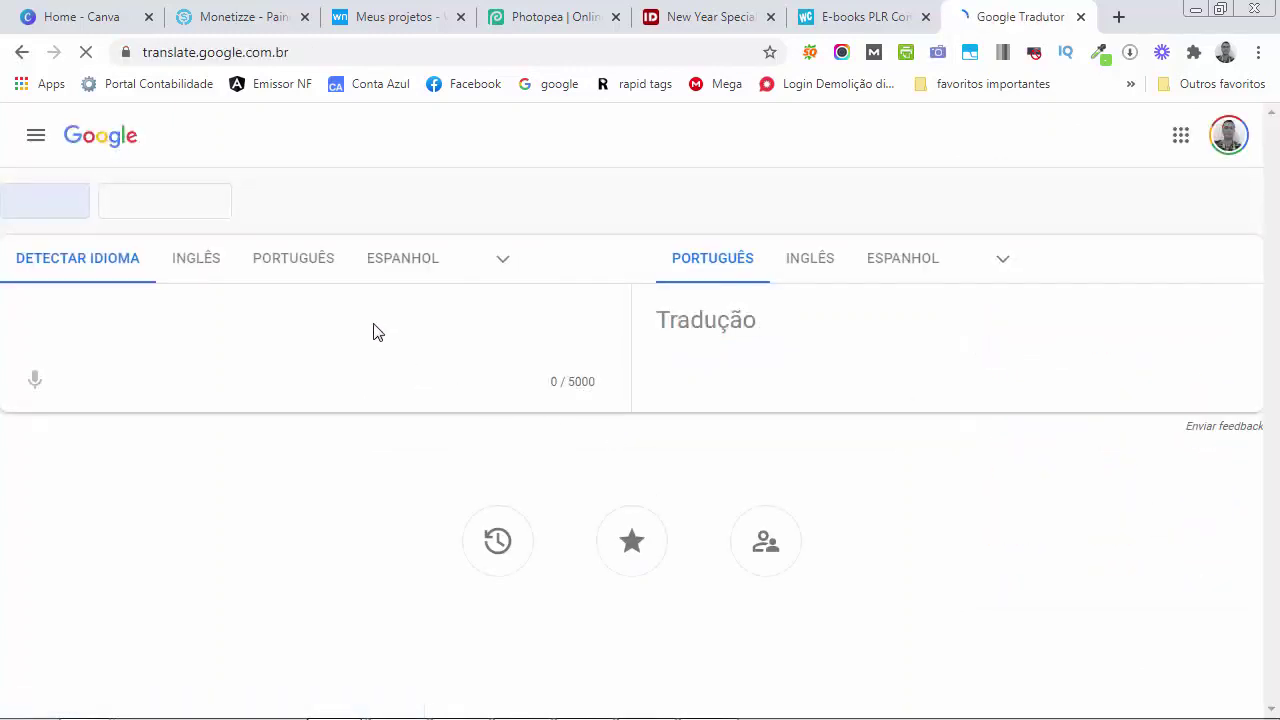
pyautogui.write('WITH POWERful storytelling campaigns!')
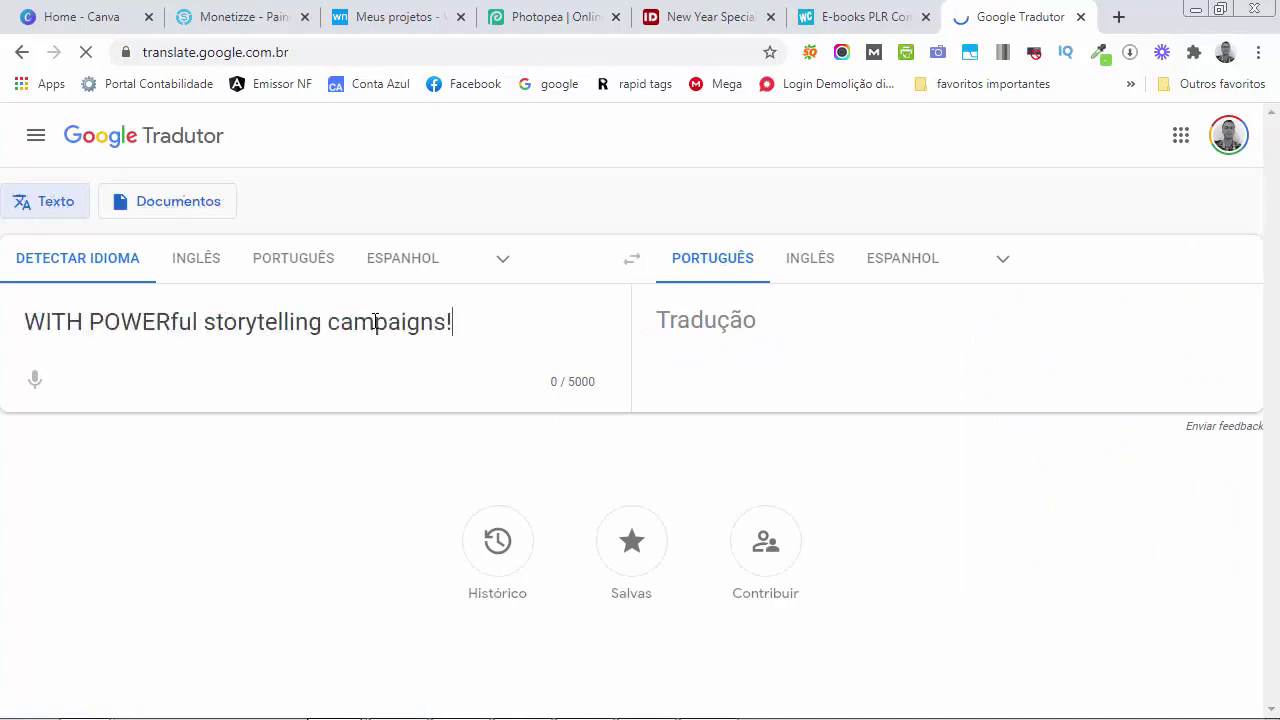
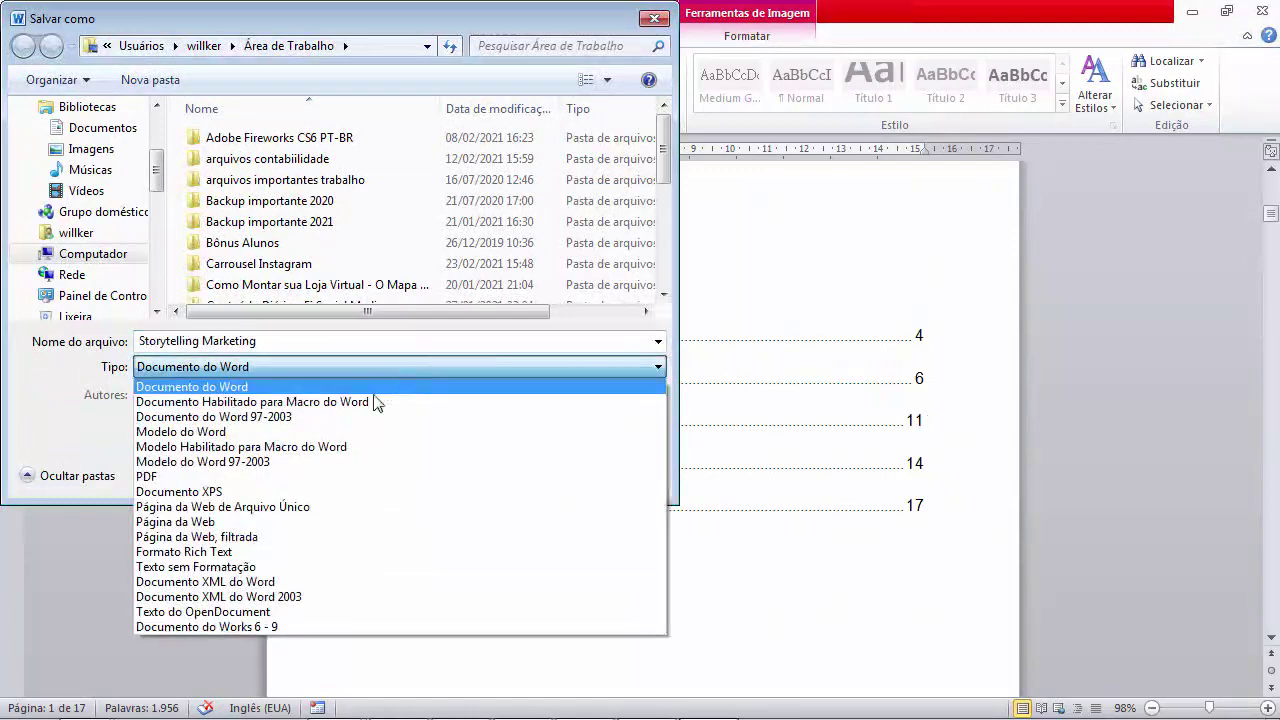
# Save the ebook to the Desktop as 'Storytelling Marketing' in PDF format
pyautogui.click(223, 472)
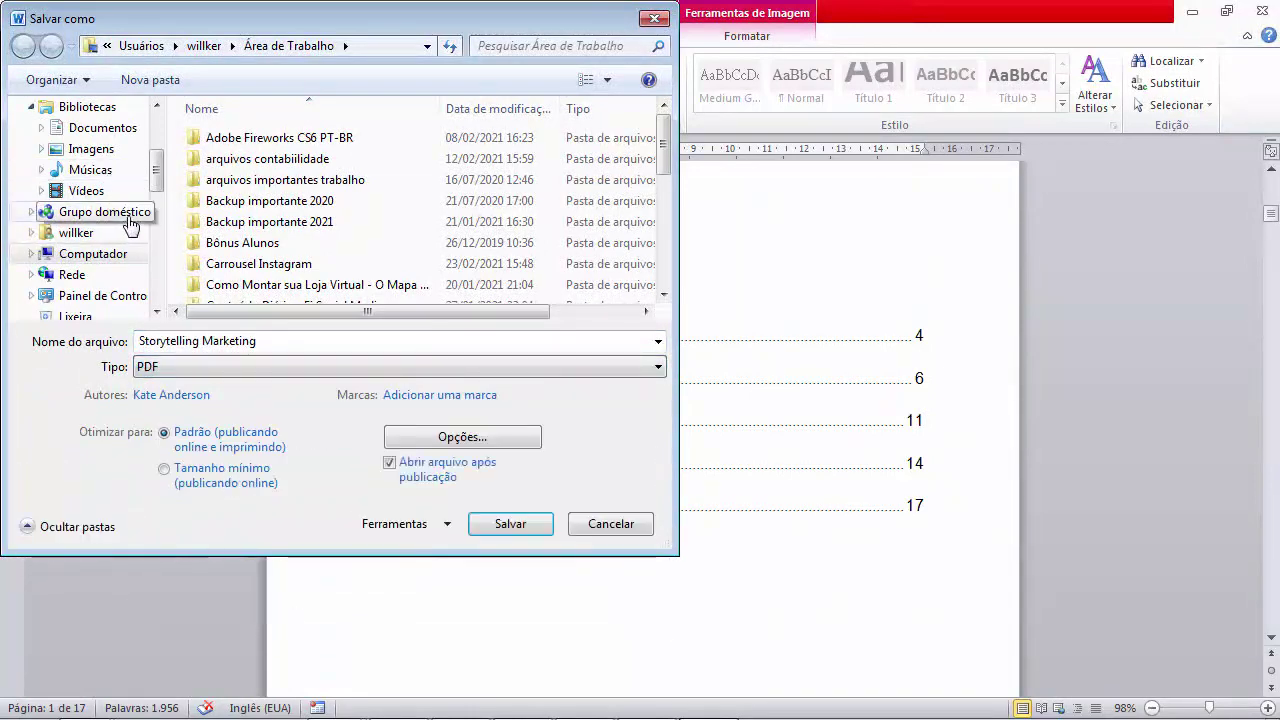
pyautogui.scroll(3, 100, 210)
pyautogui.click(92, 244)
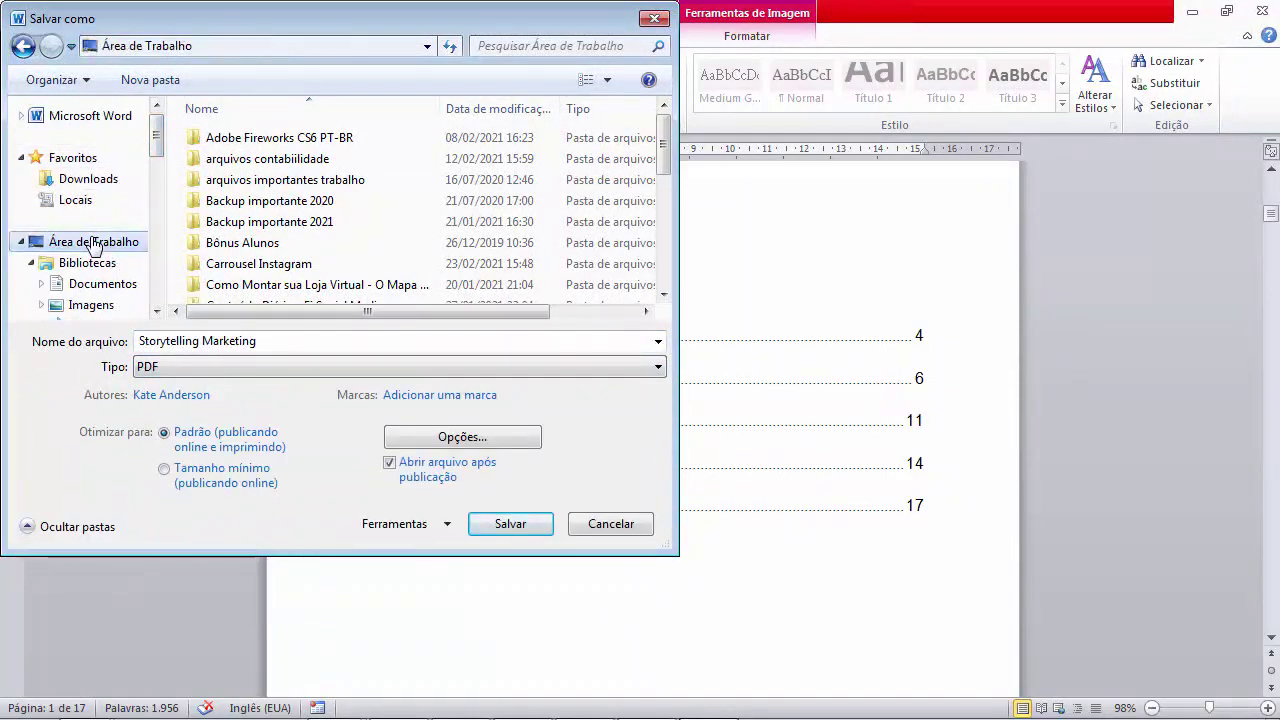
pyautogui.click(512, 528)
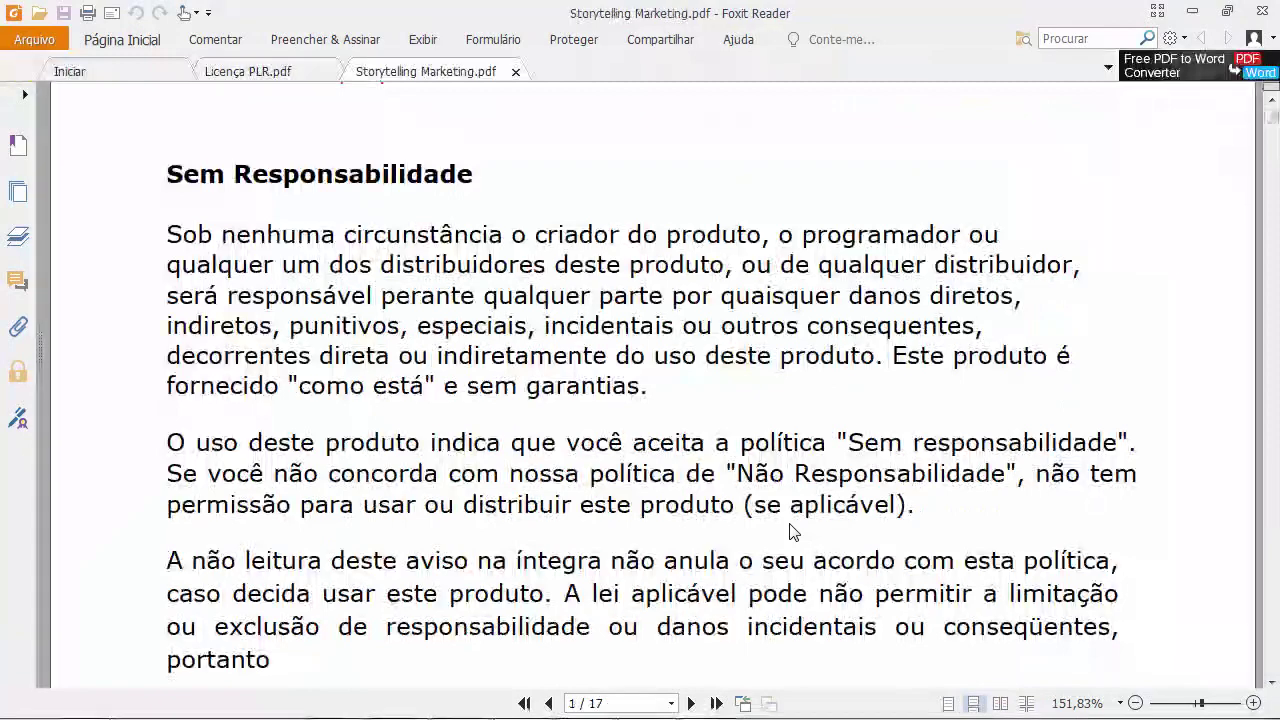
# Scroll through the cover and first four pages of the exported 17-page PDF
pyautogui.scroll(-3, 793, 535)
pyautogui.scroll(-10, 793, 535)
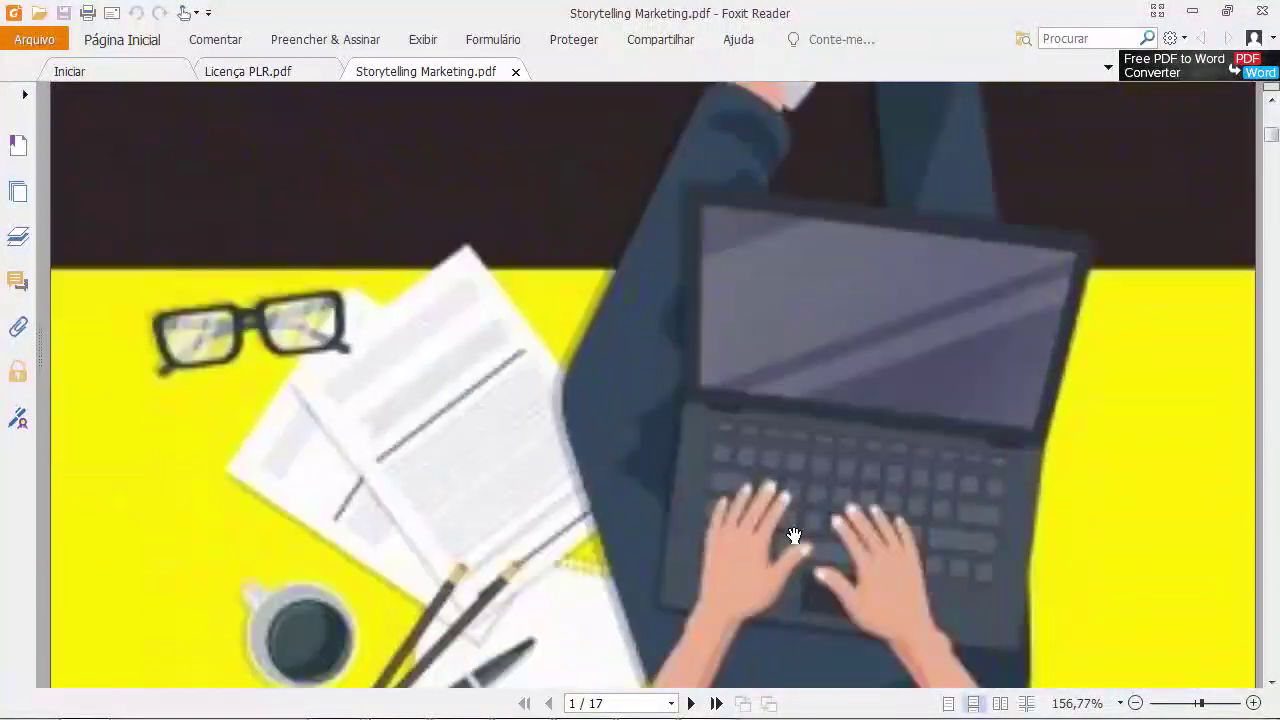
pyautogui.scroll(-10, 793, 535)
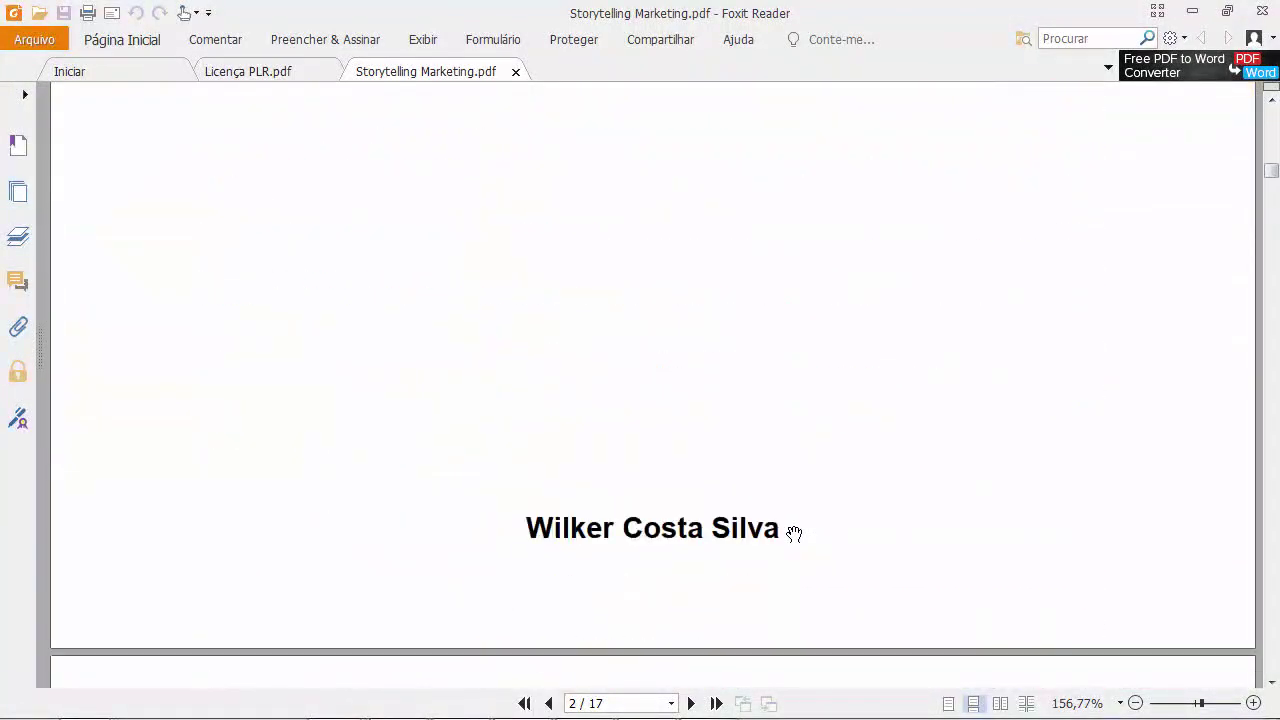
pyautogui.scroll(-10, 795, 535)
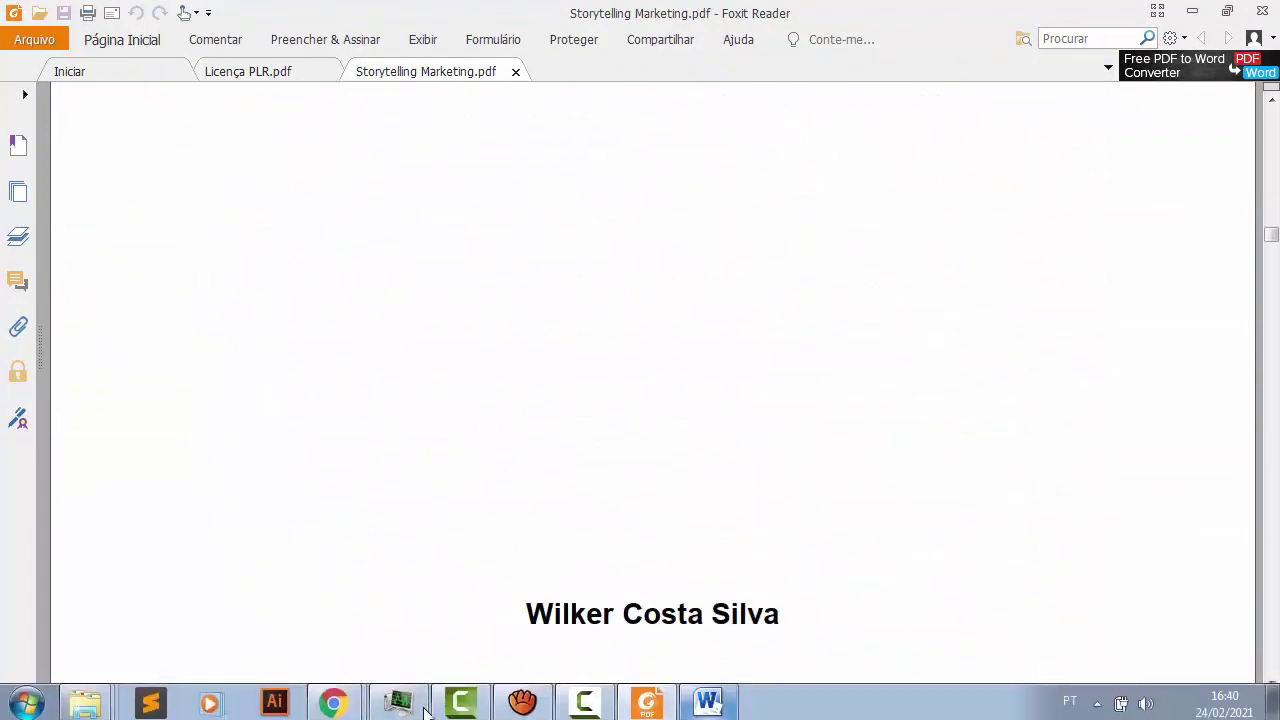
# Bring up the Storytelling Marketing cover design in Photopea, then go to the Monetizze dashboard
pyautogui.moveTo(335, 699)
pyautogui.click(330, 655)
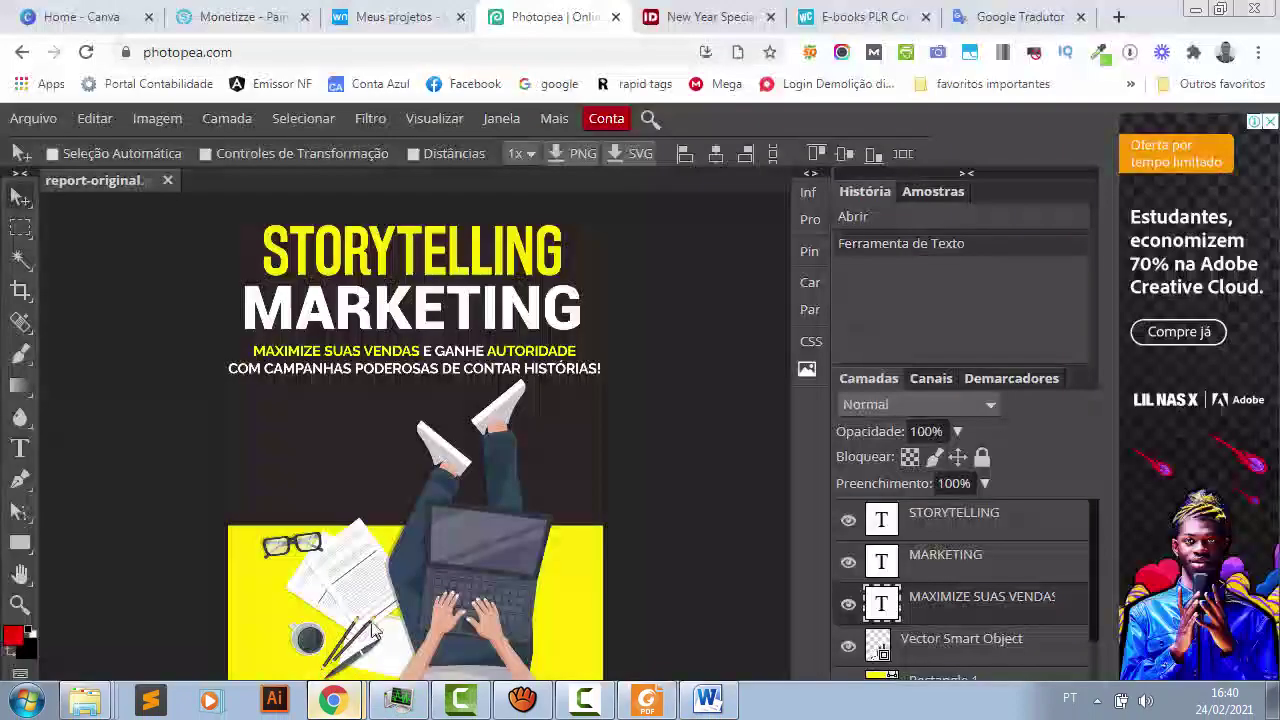
pyautogui.click(247, 20)
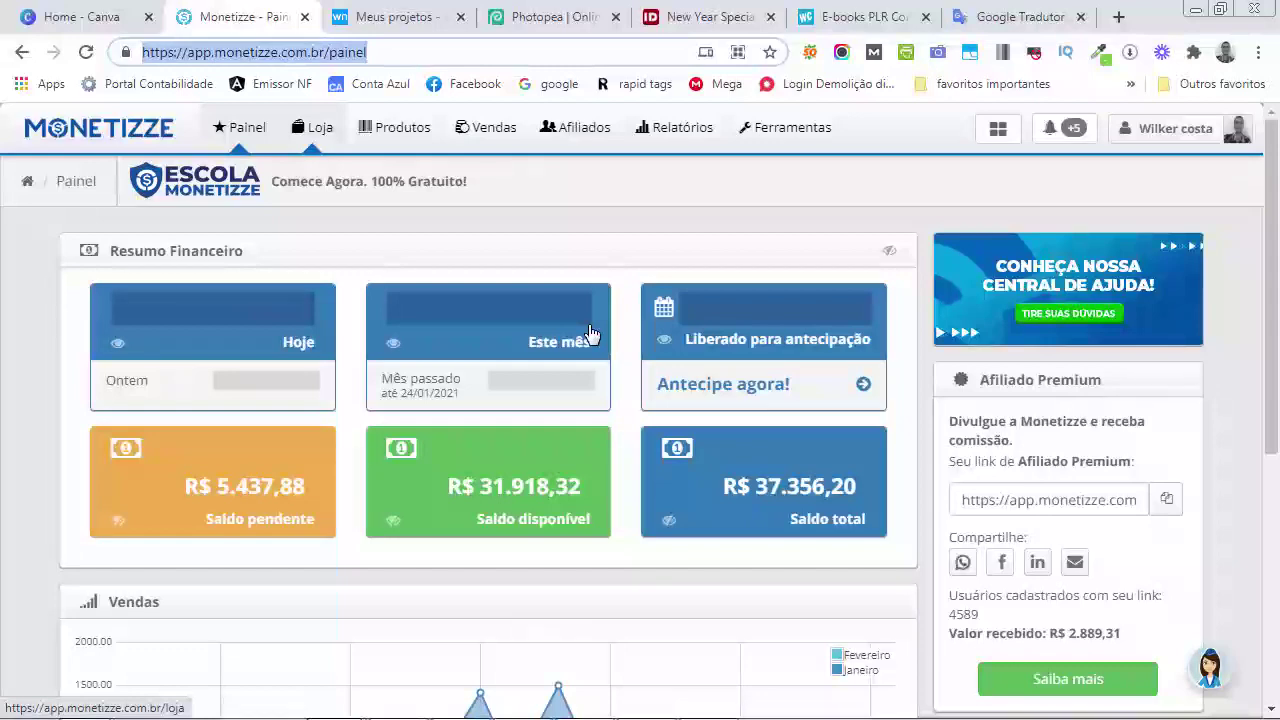
# Go to Webnode's Meus projetos page listing the two storytelling marketing sites
pyautogui.click(398, 17)
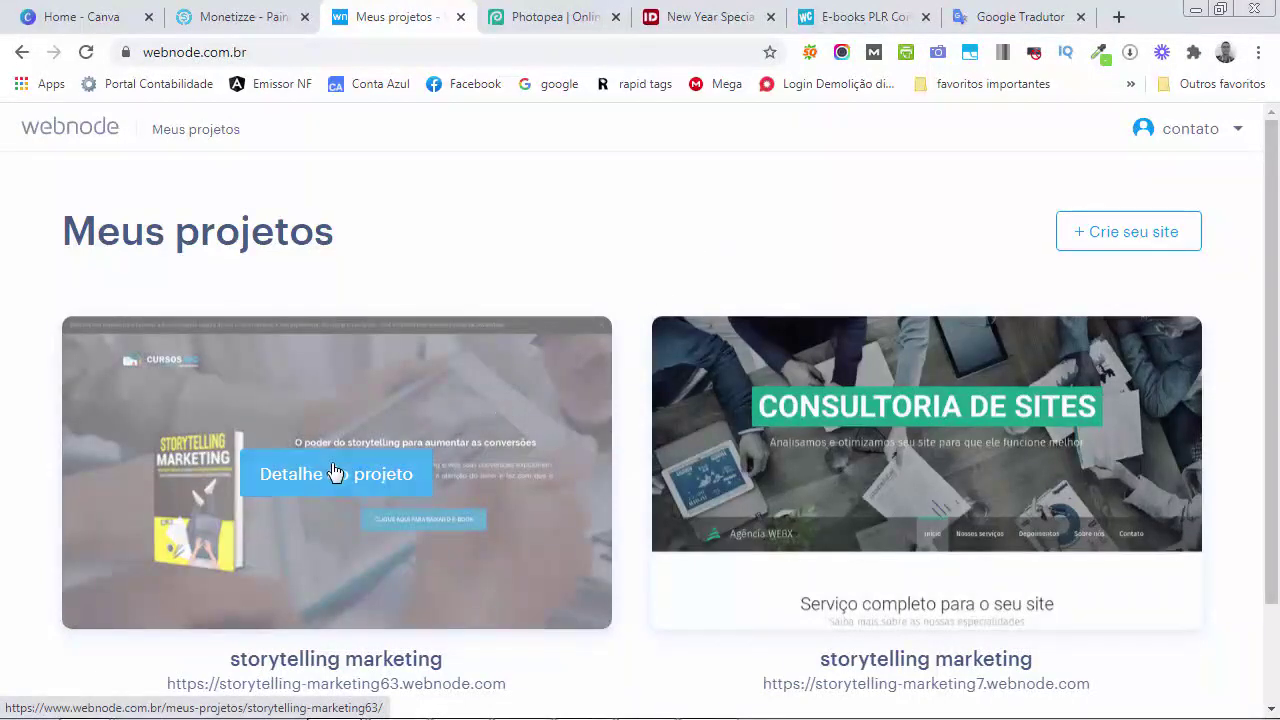
# Open the storytelling marketing project's published site in a new tab and scroll through it
pyautogui.click(334, 474)
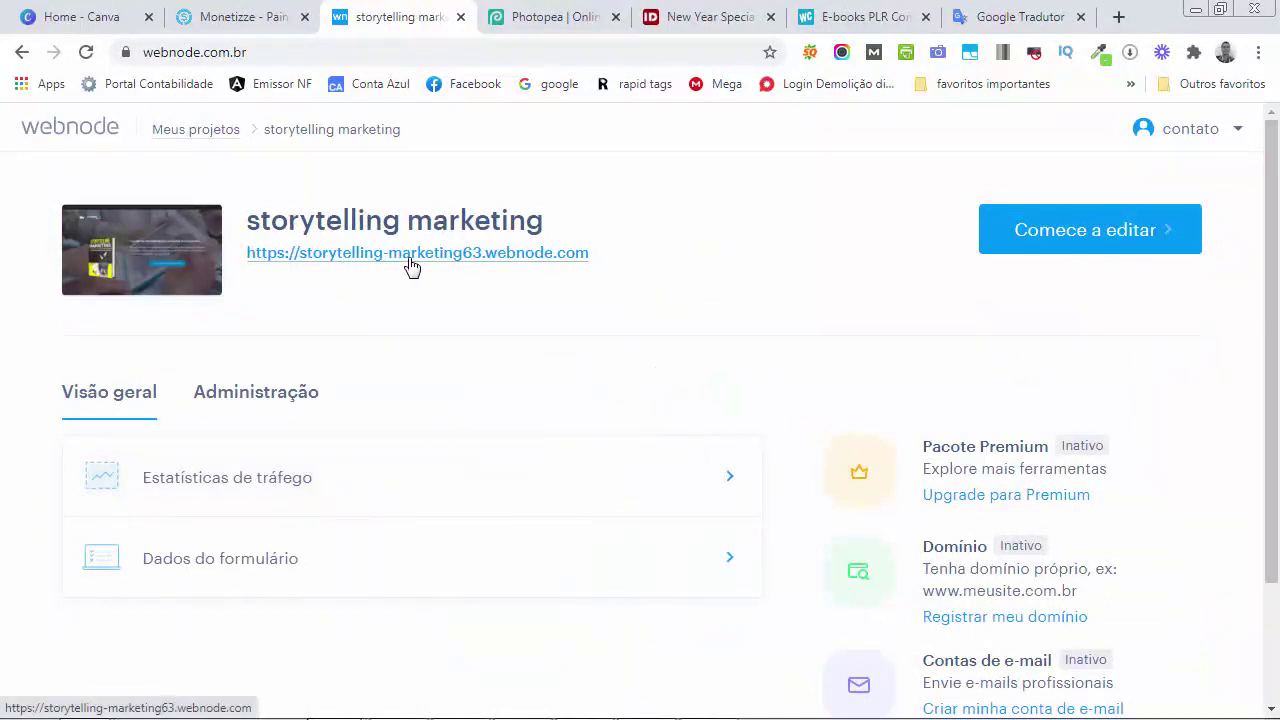
pyautogui.click(540, 272)
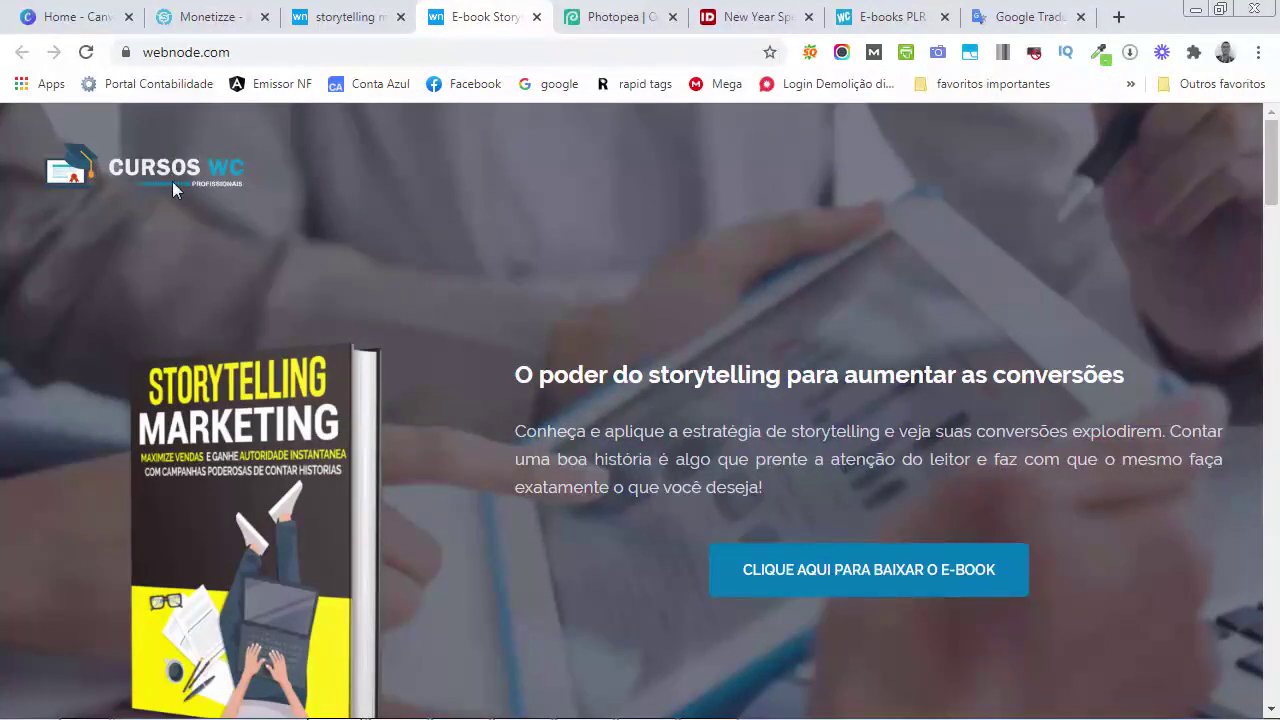
pyautogui.scroll(-1, 270, 413)
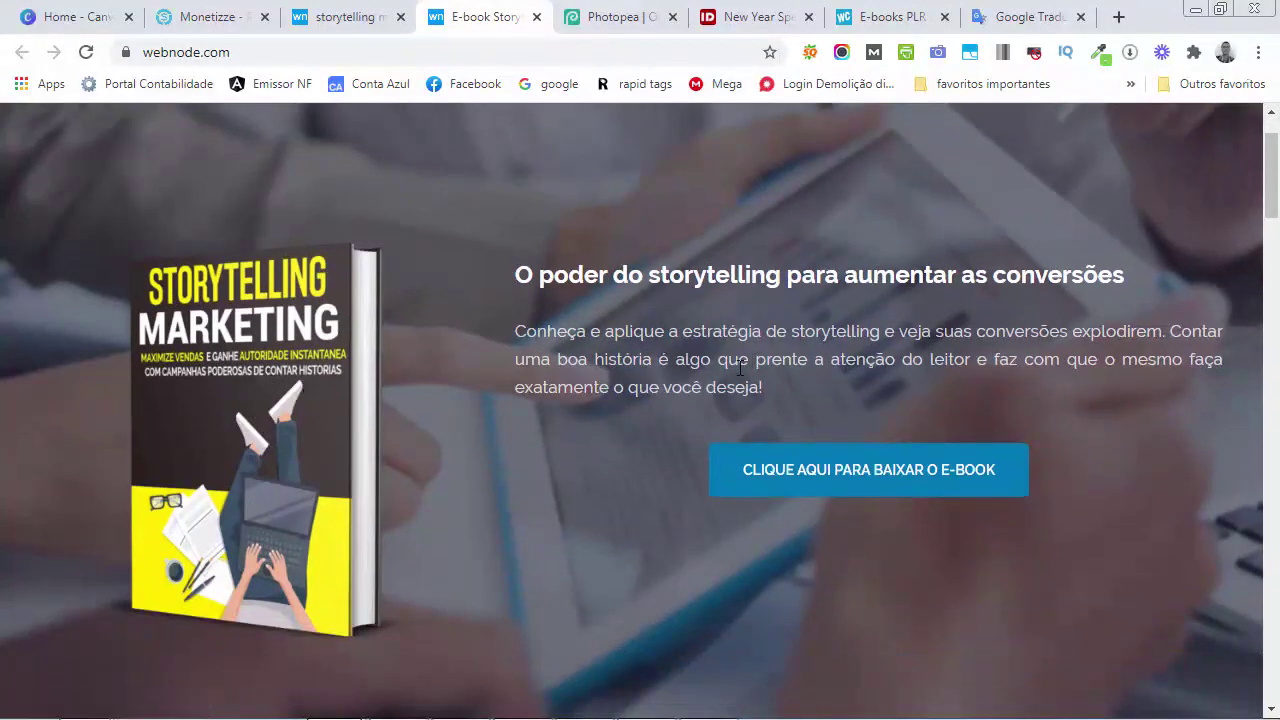
pyautogui.scroll(-6, 880, 475)
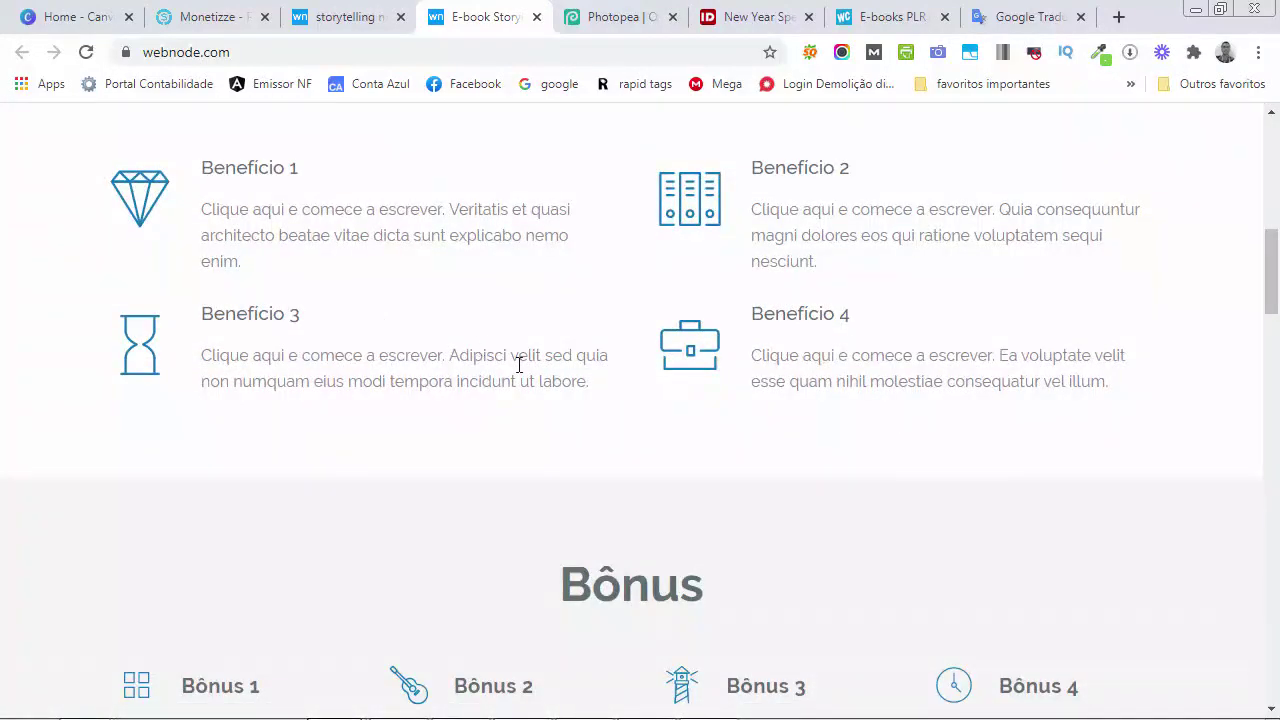
pyautogui.scroll(-3, 669, 346)
pyautogui.scroll(-3, 632, 356)
pyautogui.scroll(-10, 632, 356)
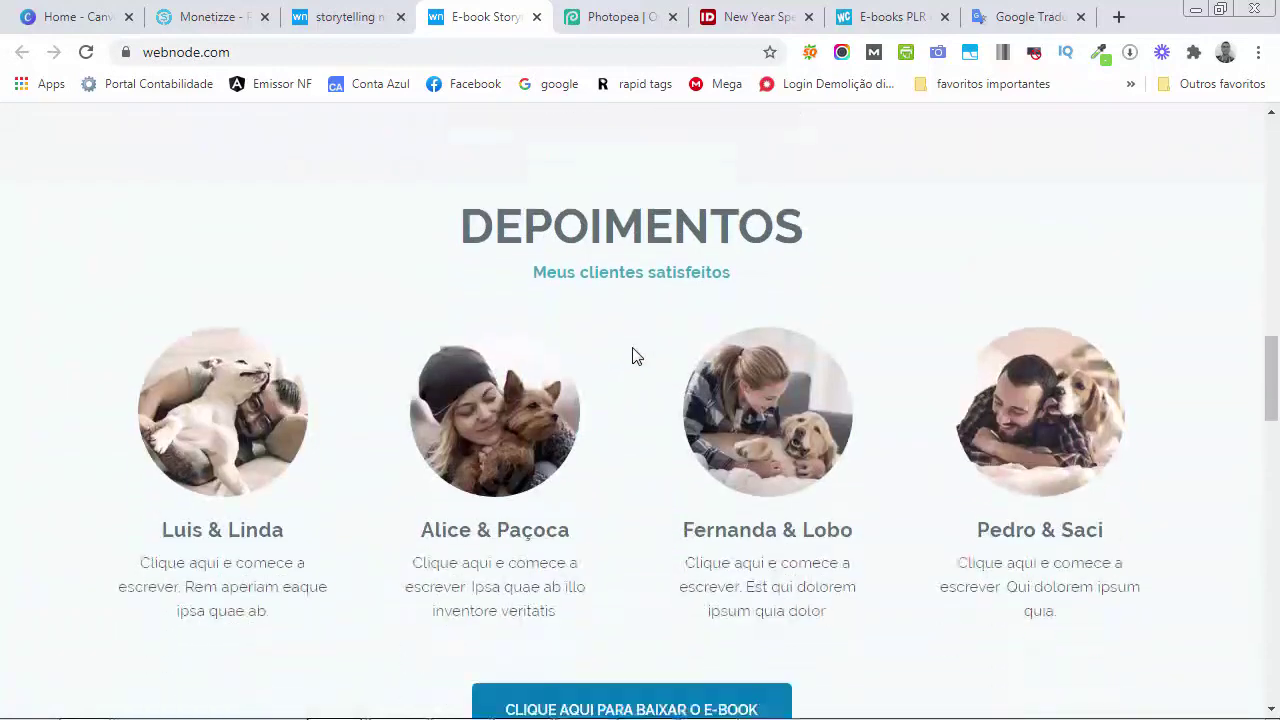
pyautogui.scroll(-5, 632, 356)
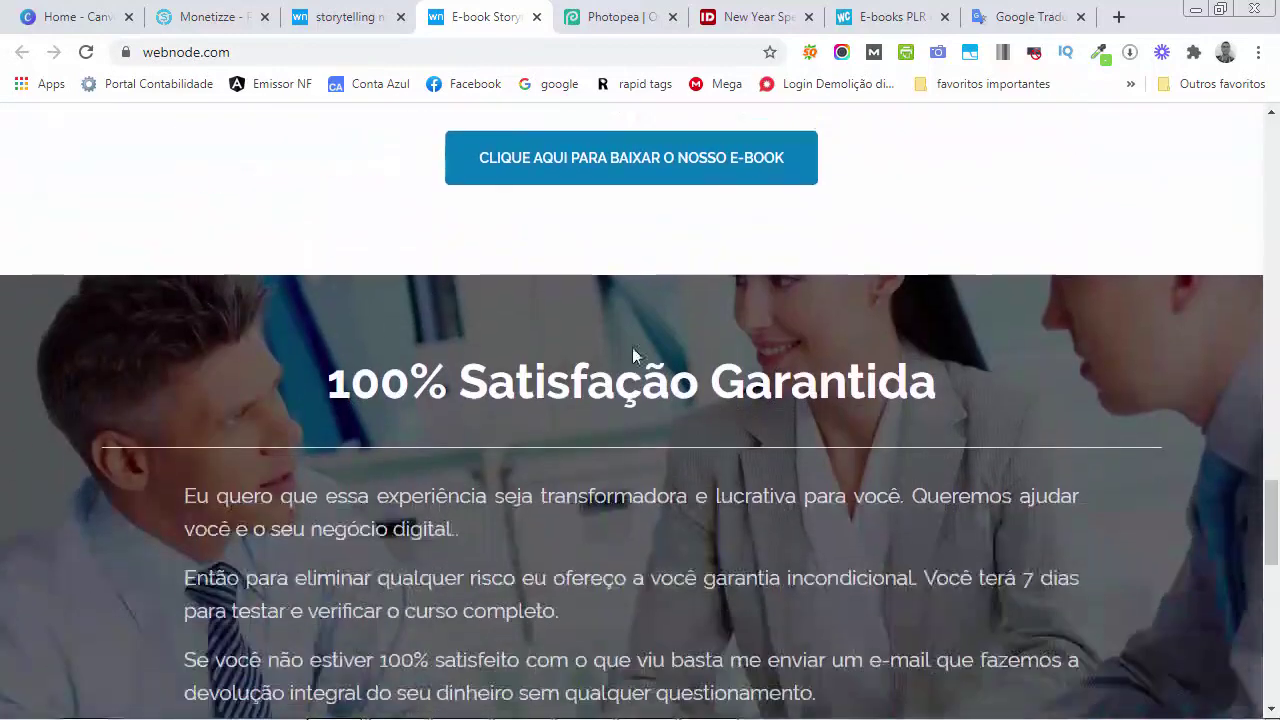
pyautogui.scroll(-7, 632, 348)
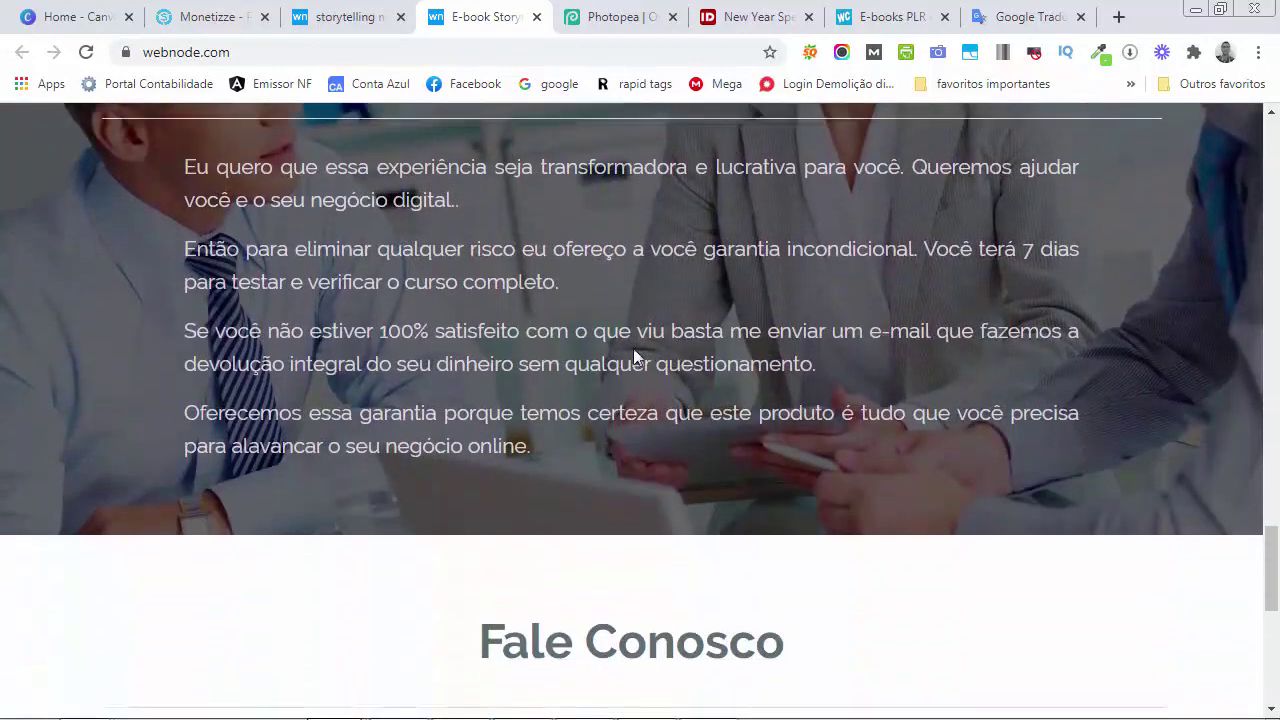
# Try the contact form's message box, then select the landing page's web address
pyautogui.click(639, 347)
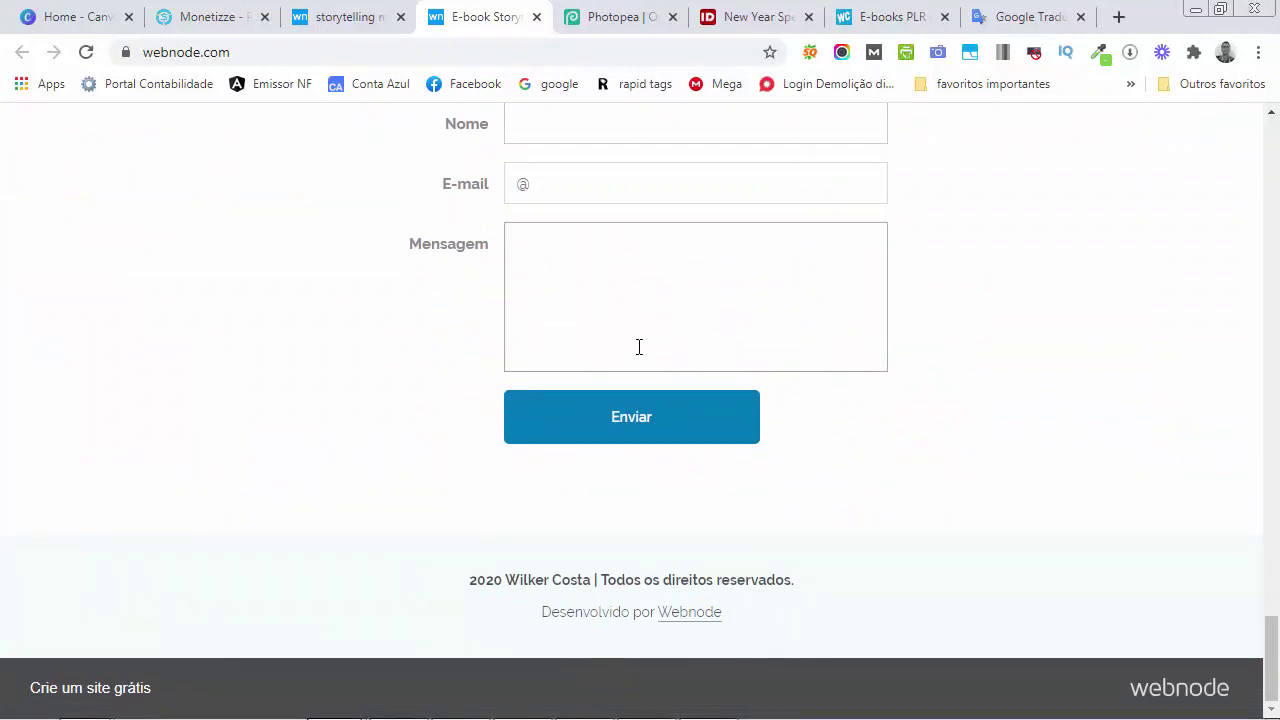
pyautogui.scroll(15, 639, 347)
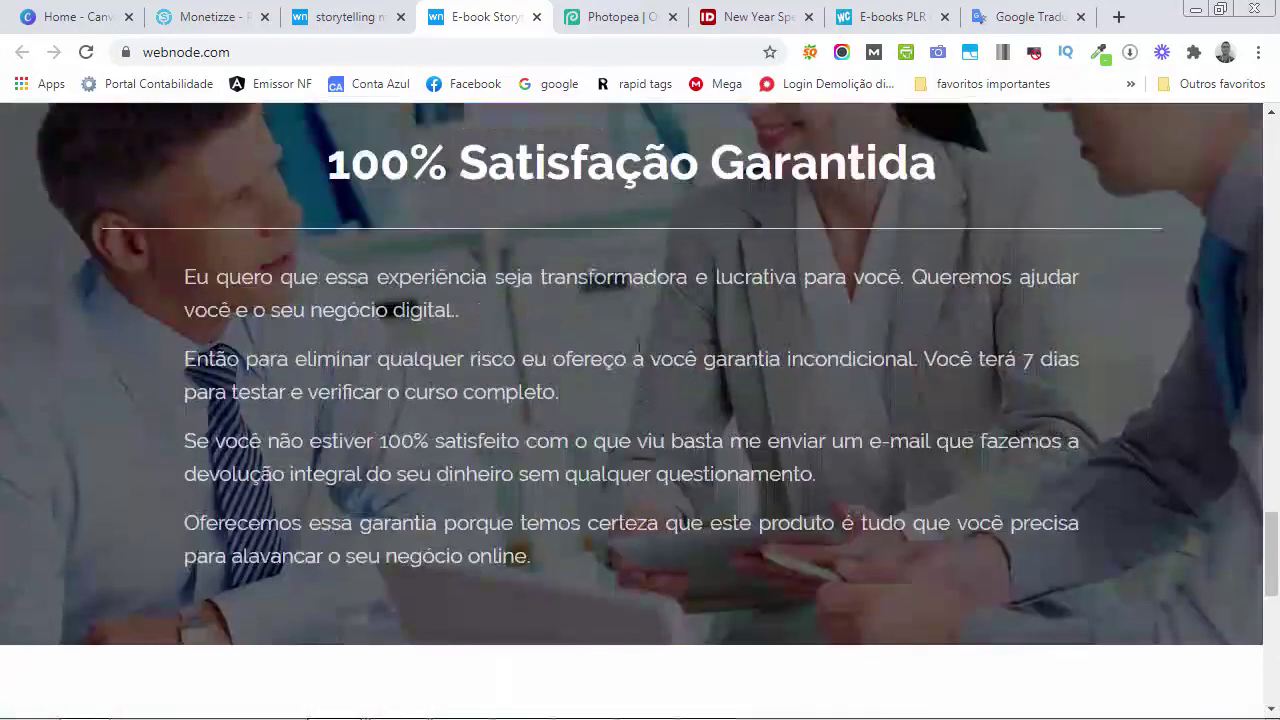
pyautogui.scroll(15, 639, 347)
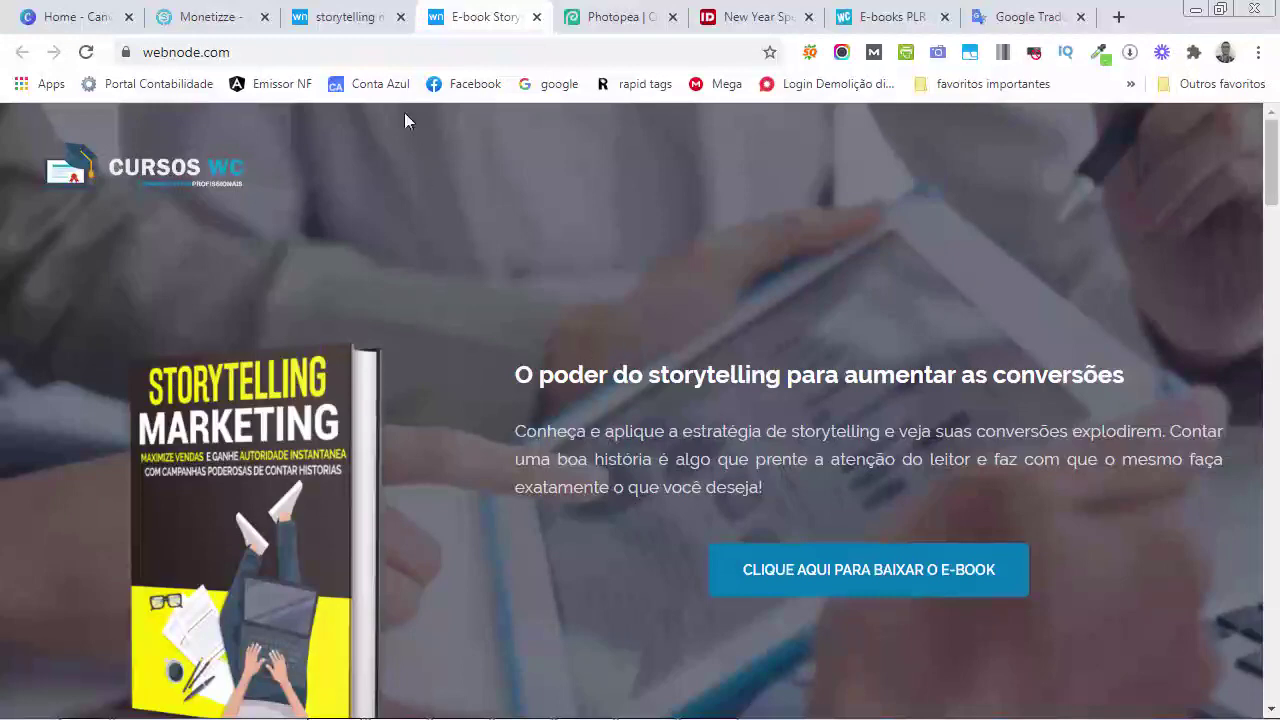
pyautogui.click(420, 58)
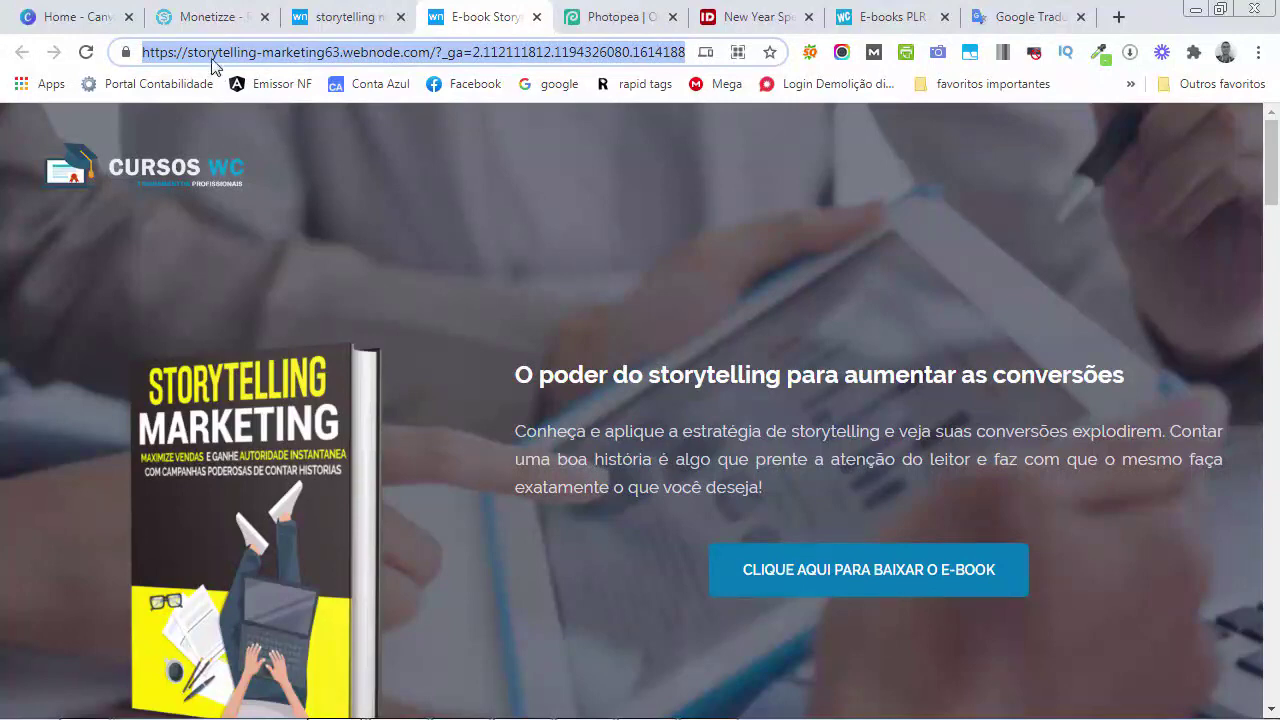
# Start a new product via Produtos > Novo Produto and sign back in to Monetizze
pyautogui.click(212, 17)
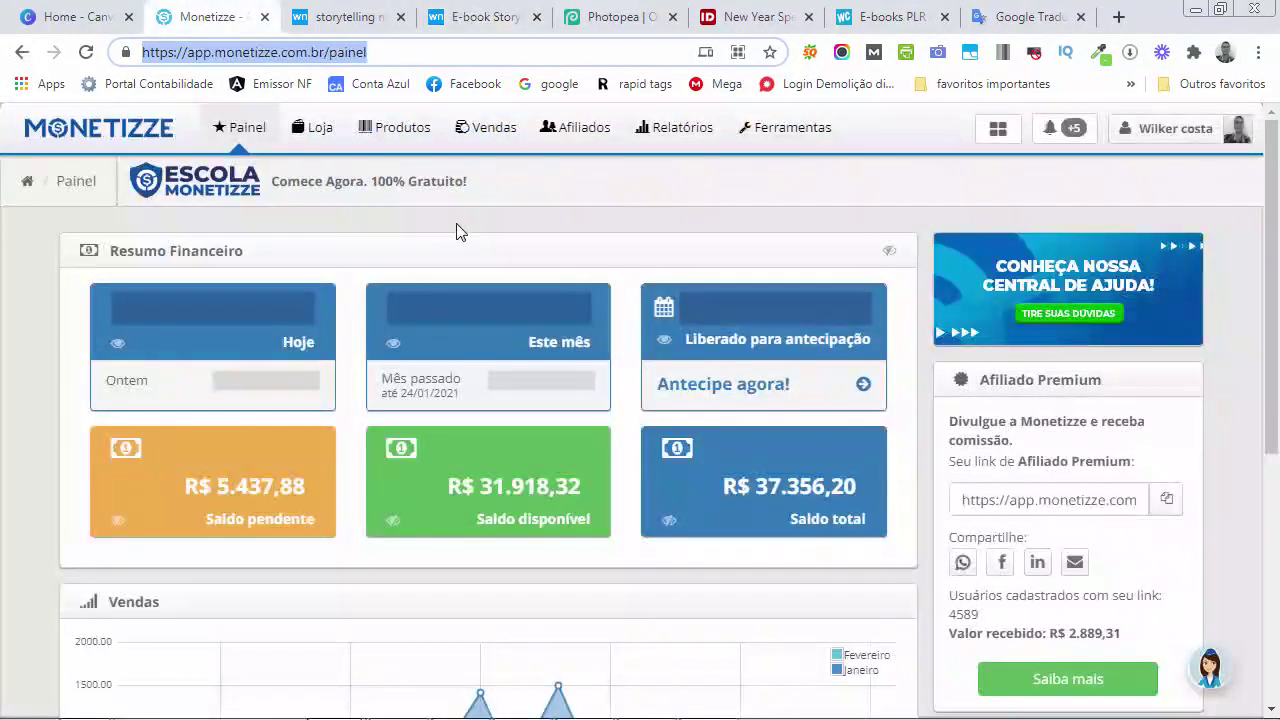
pyautogui.click(410, 131)
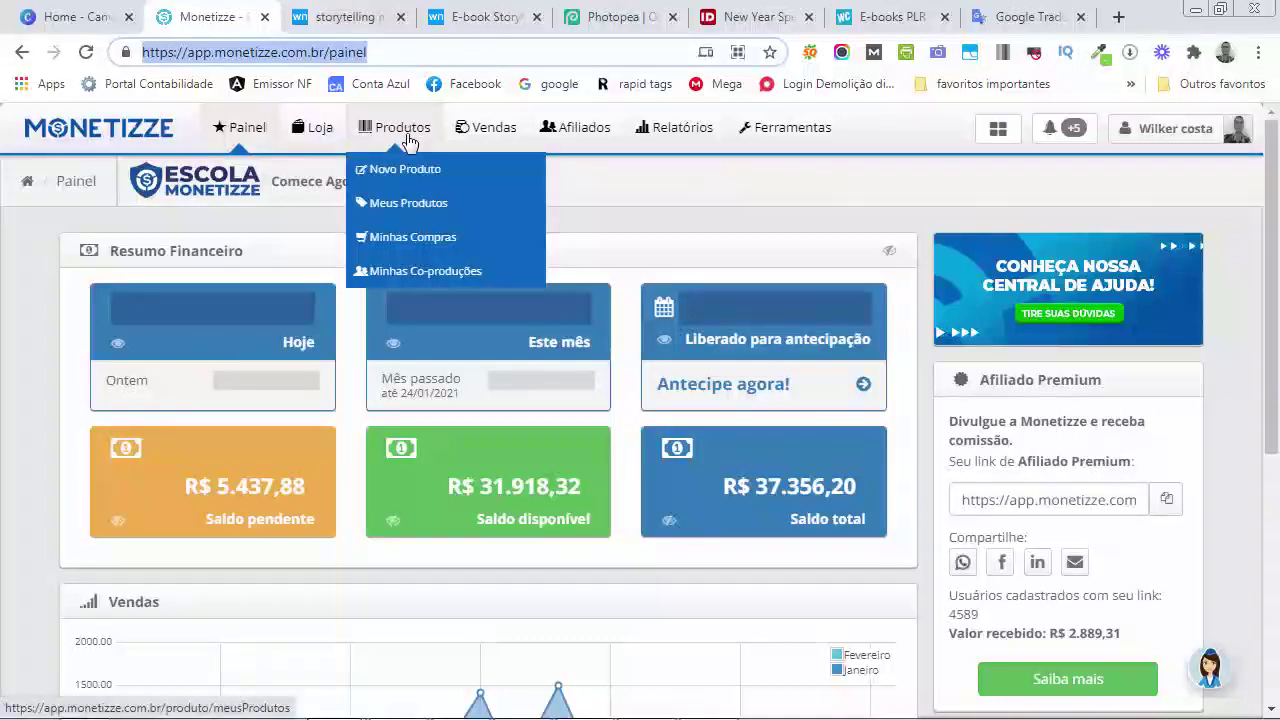
pyautogui.click(402, 170)
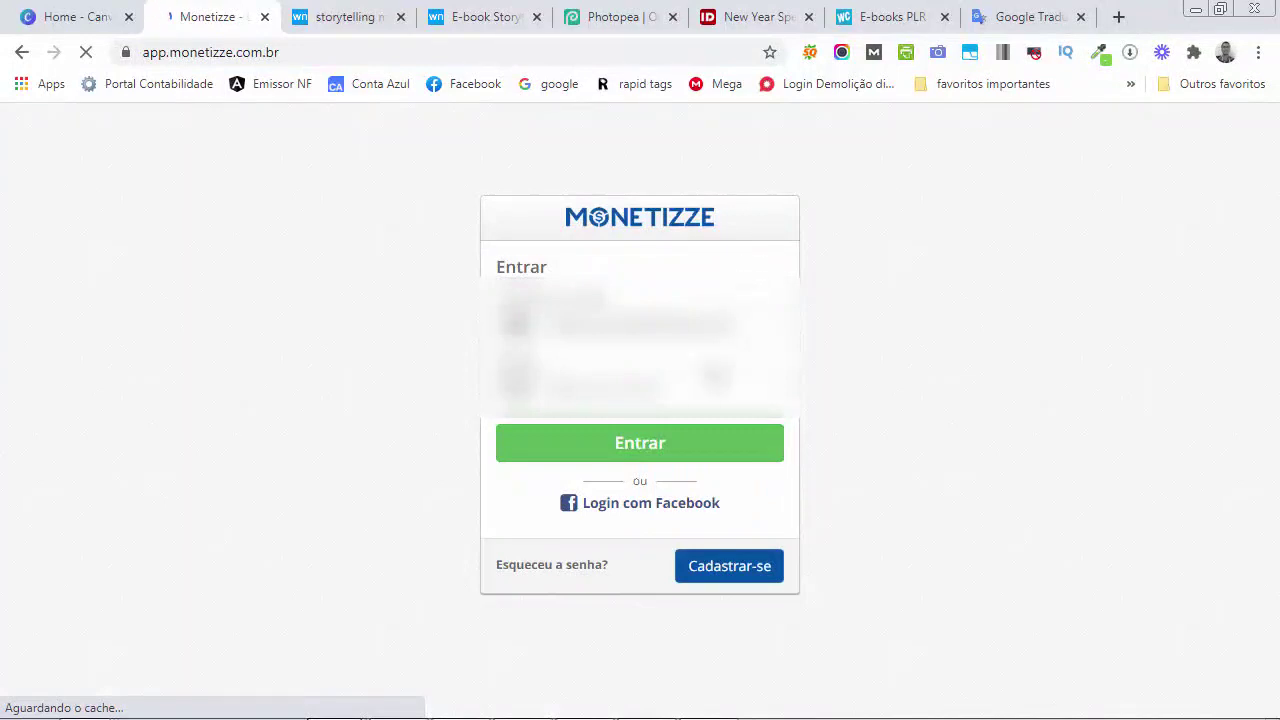
pyautogui.click(656, 448)
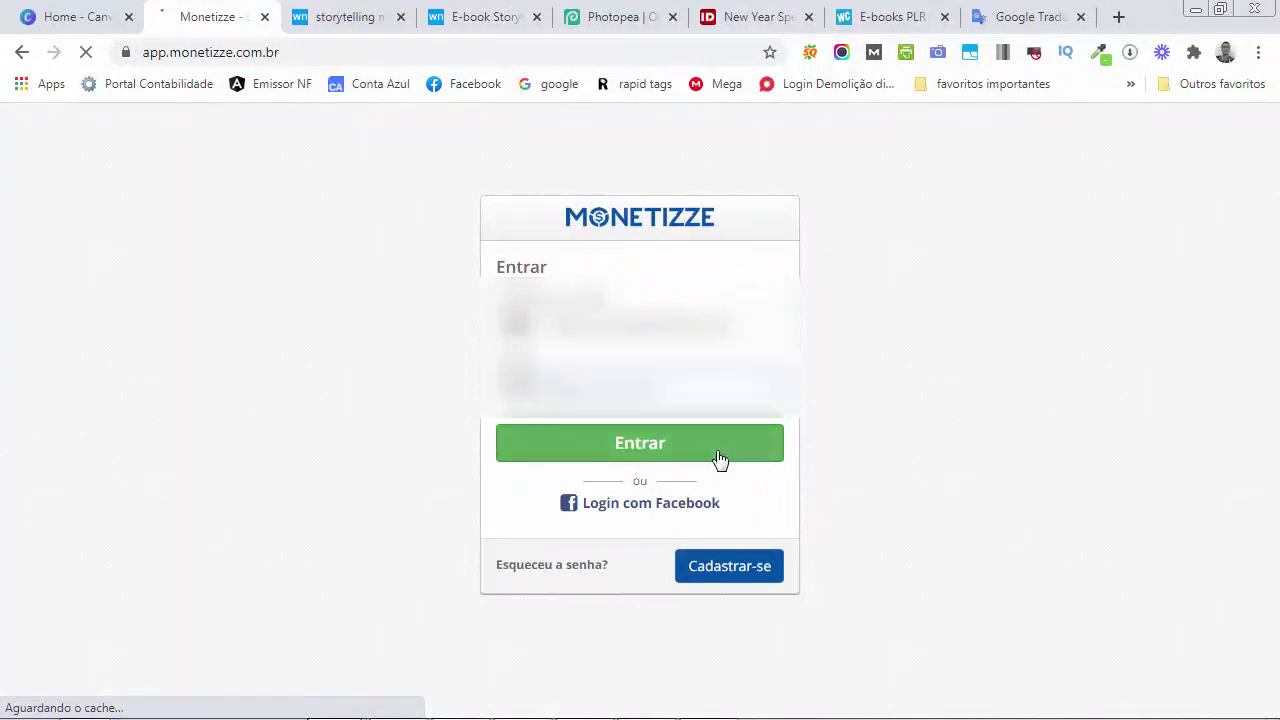
pyautogui.click(665, 455)
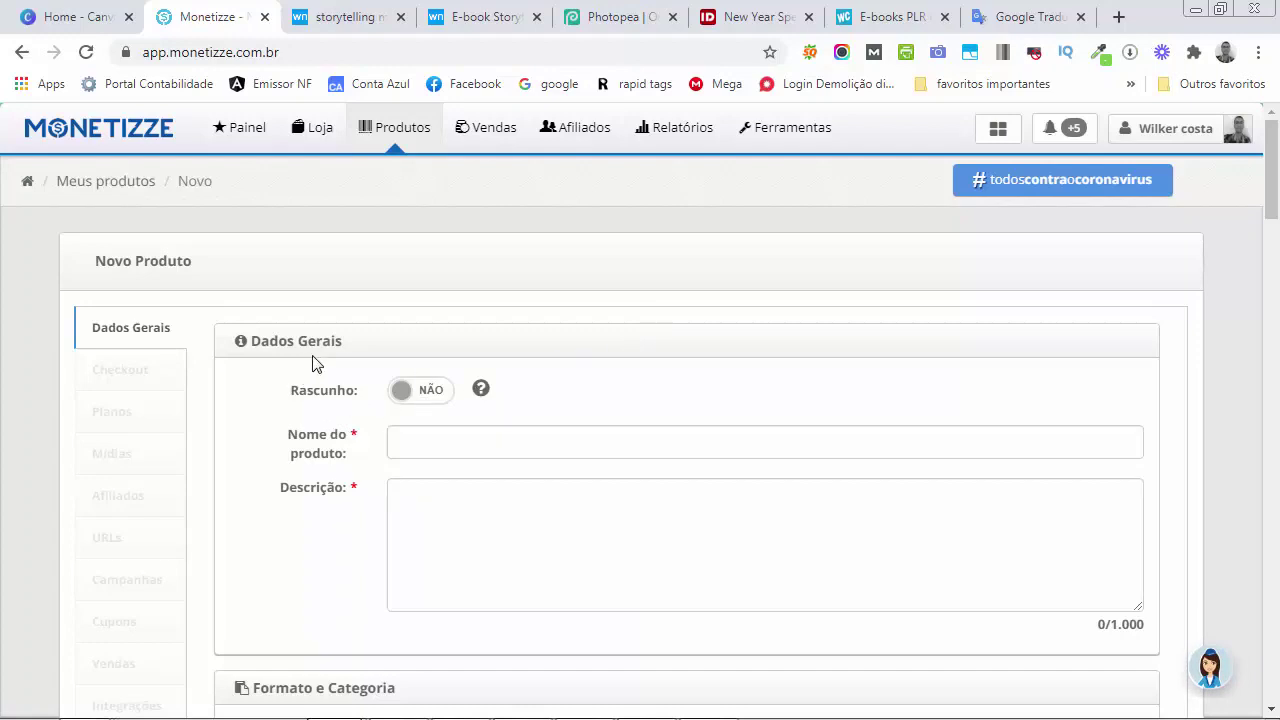
# Name the new product 'Storytelling Marketing'
pyautogui.scroll(-1, 463, 380)
pyautogui.click(473, 348)
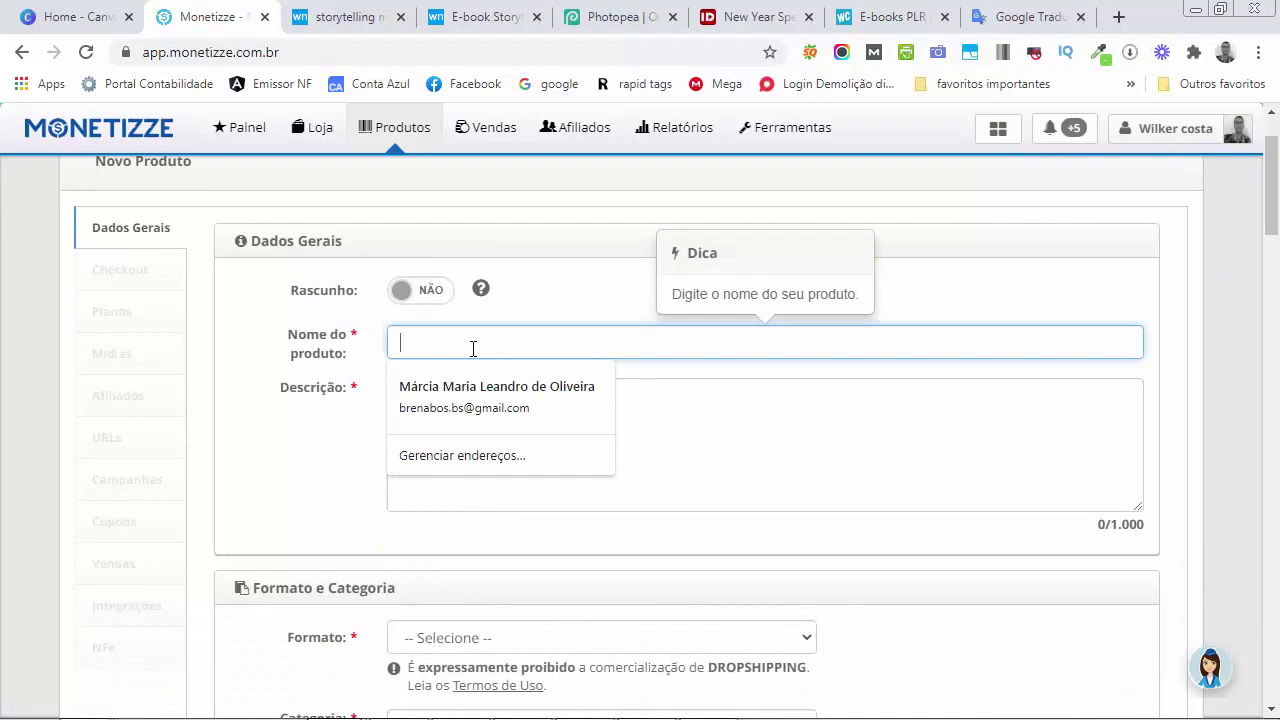
pyautogui.write('sTORY')
pyautogui.press('BackSpace')
pyautogui.press('BackSpace')
pyautogui.press('BackSpace')
pyautogui.press('BackSpace')
pyautogui.press('BackSpace')
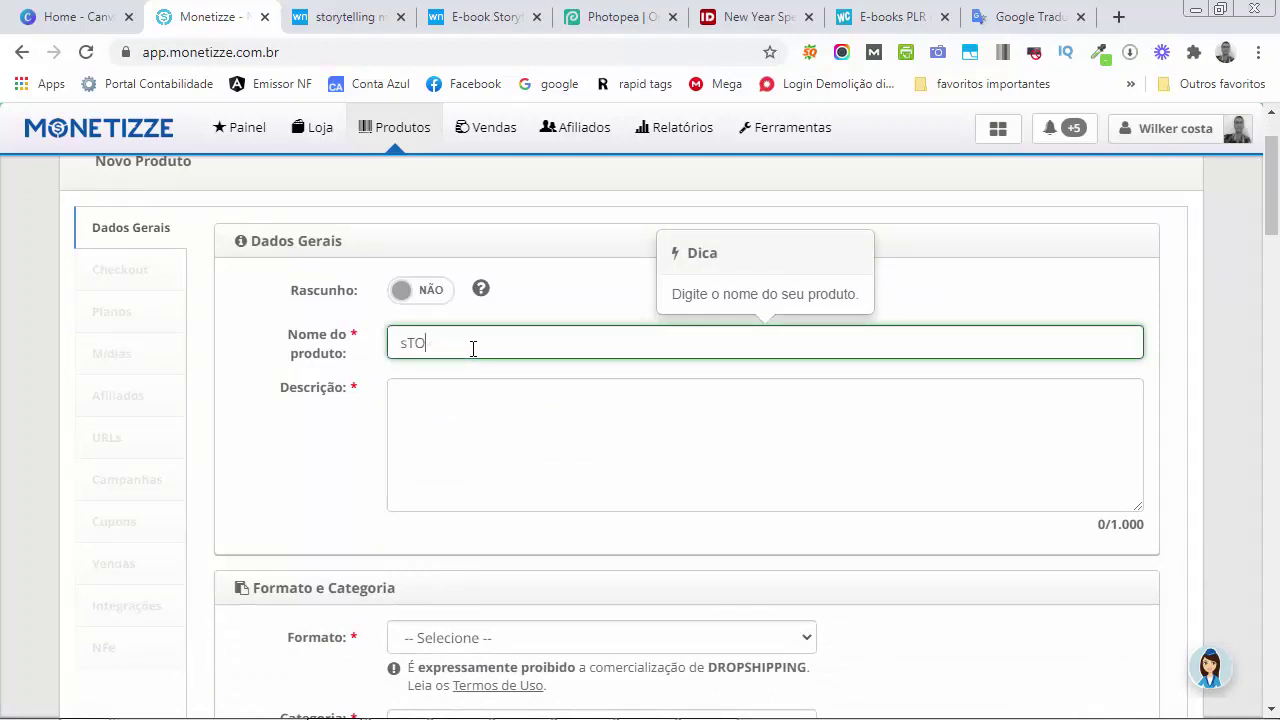
pyautogui.write('Storytelling Market')
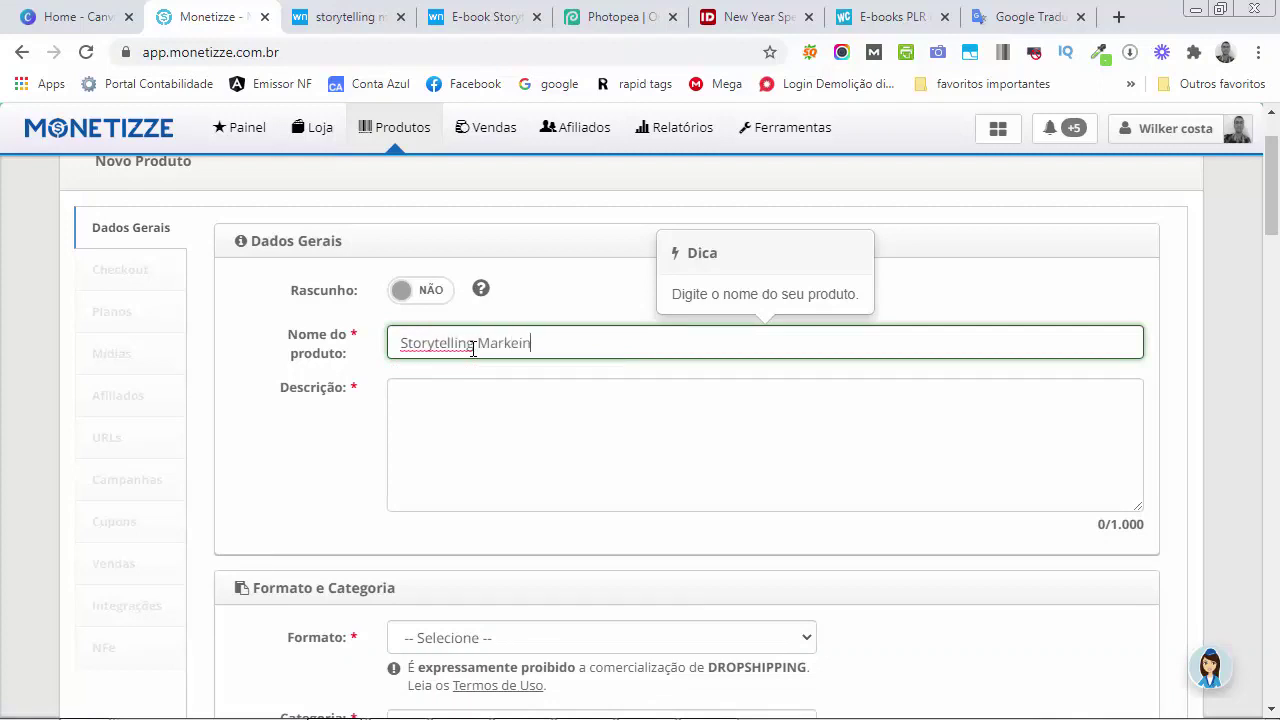
pyautogui.write('ing')
# Paste the ebook introduction's first paragraph into the product description
pyautogui.click(523, 411)
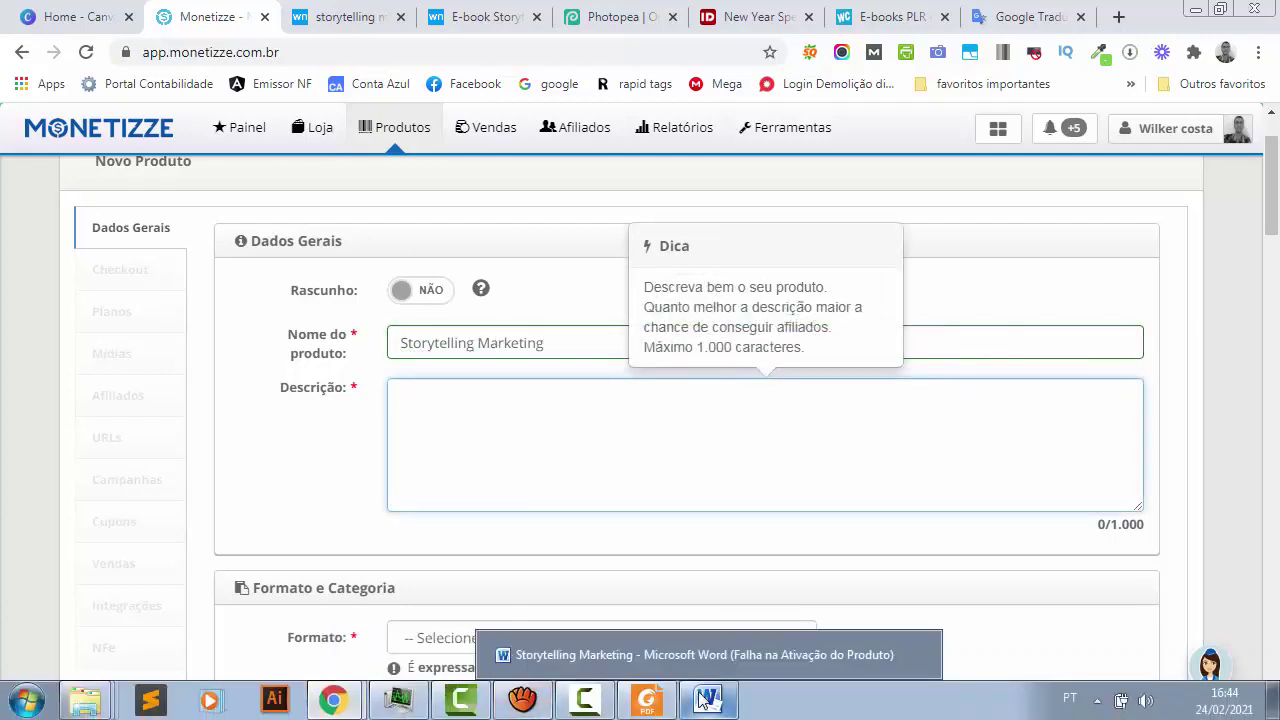
pyautogui.click(706, 697)
pyautogui.scroll(-10, 663, 417)
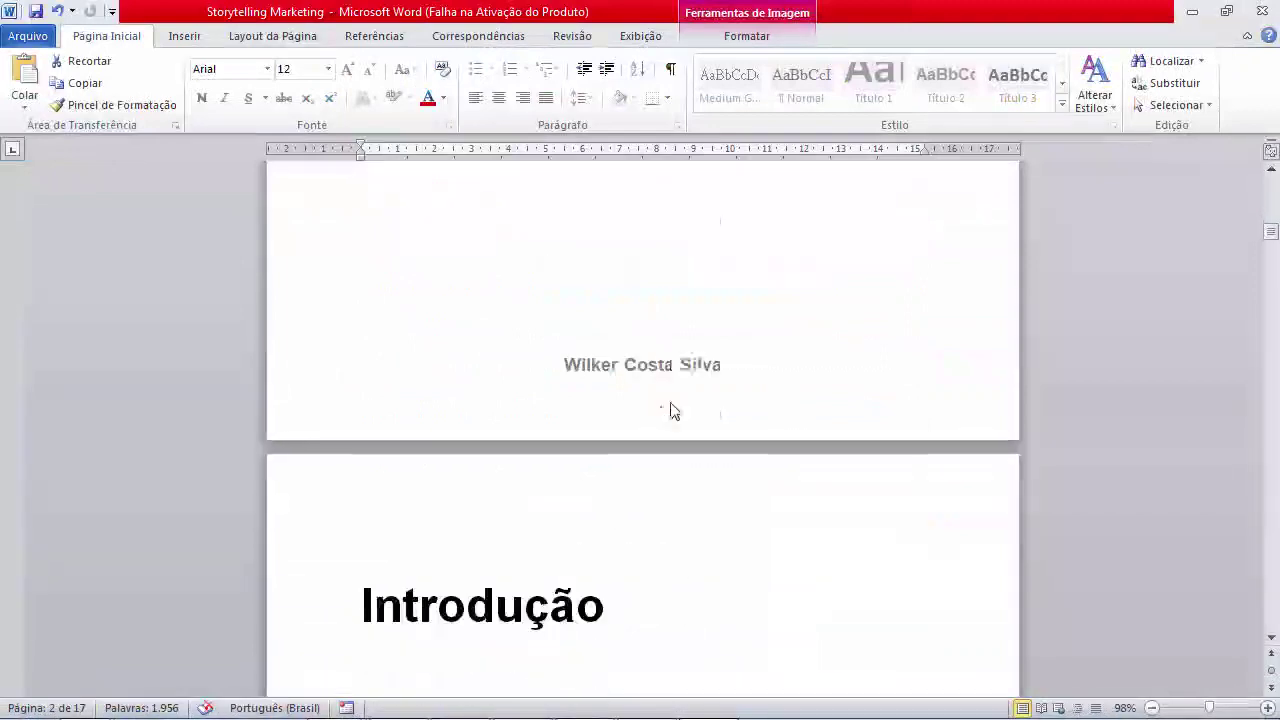
pyautogui.scroll(-5, 672, 410)
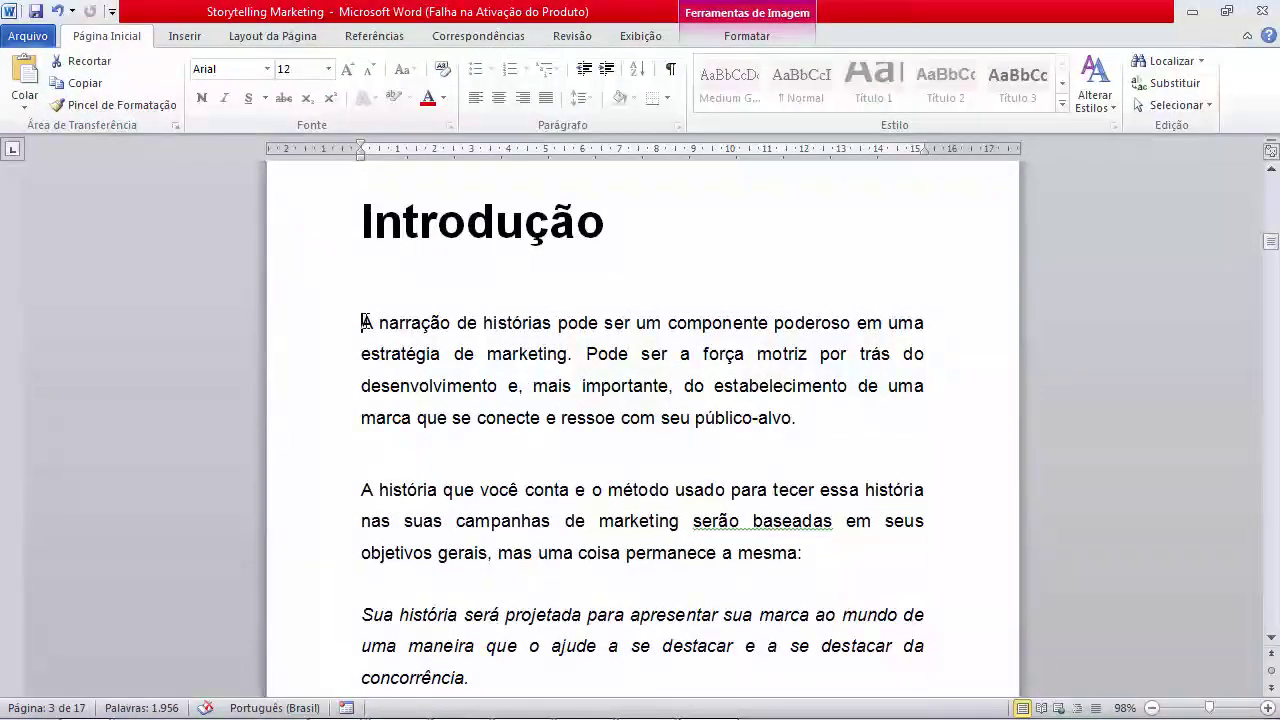
pyautogui.moveTo(365, 322); pyautogui.dragTo(803, 431)
pyautogui.hotkey('ctrl', 'c')
pyautogui.scroll(-3, 801, 429)
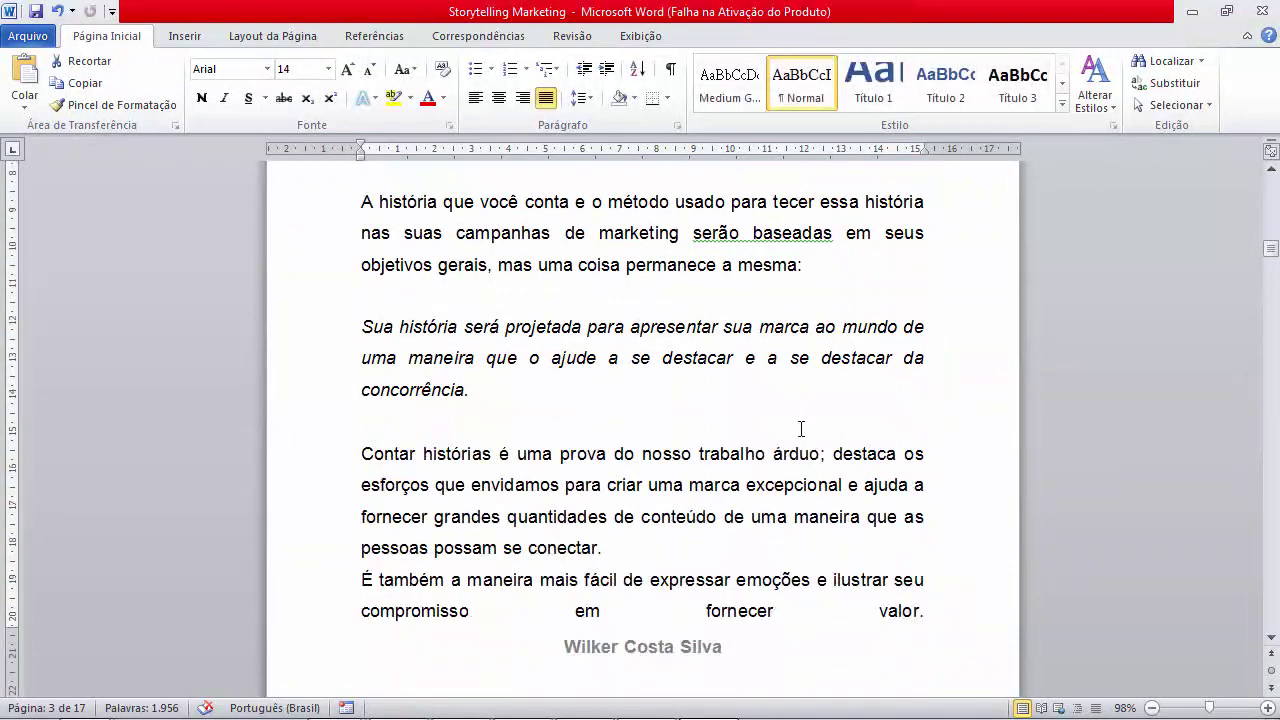
pyautogui.scroll(-6, 801, 429)
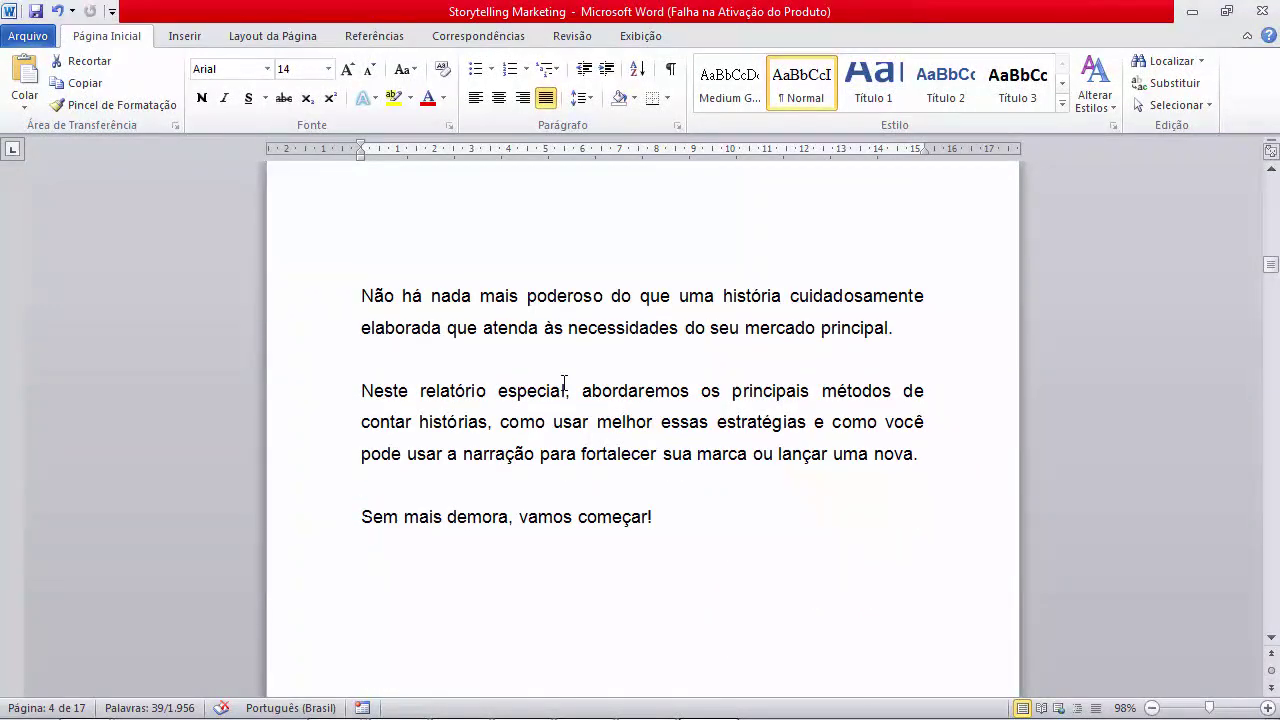
pyautogui.hotkey('alt', 'Tab')
pyautogui.hotkey('ctrl', 'v')
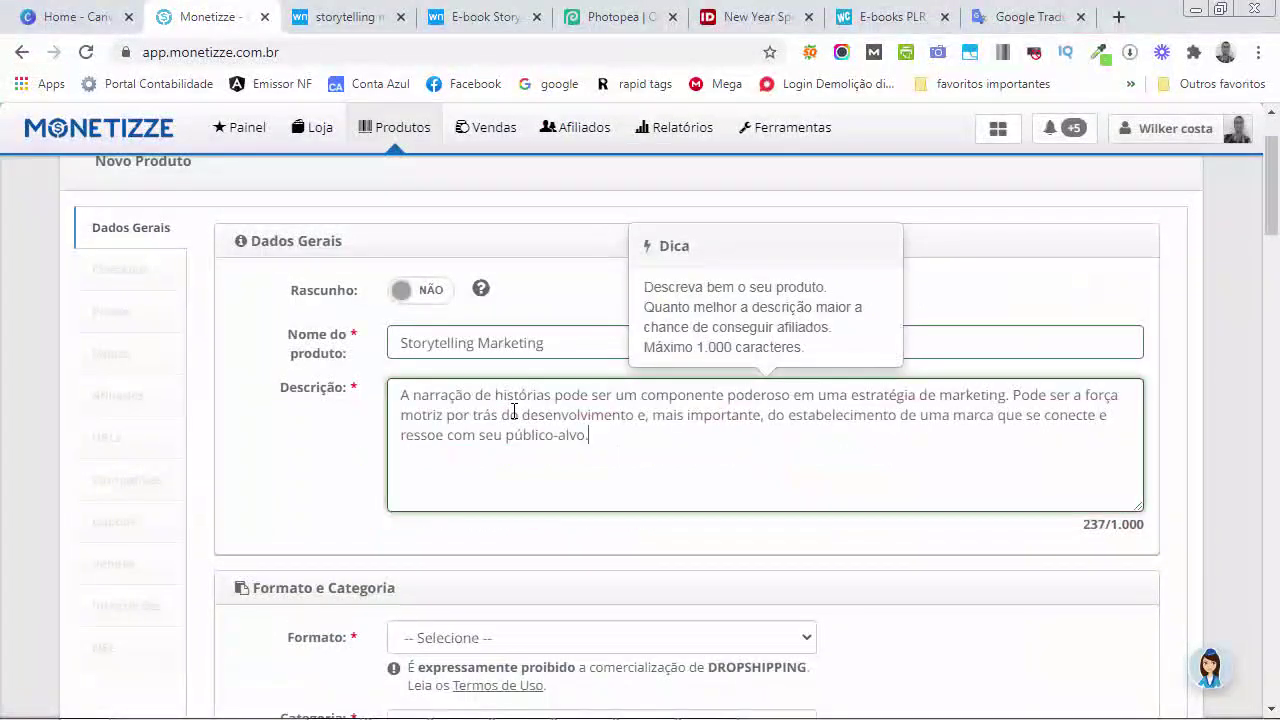
# Copy the 'Neste relatório especial' paragraph from Word into the description
pyautogui.hotkey('alt', 'Tab')
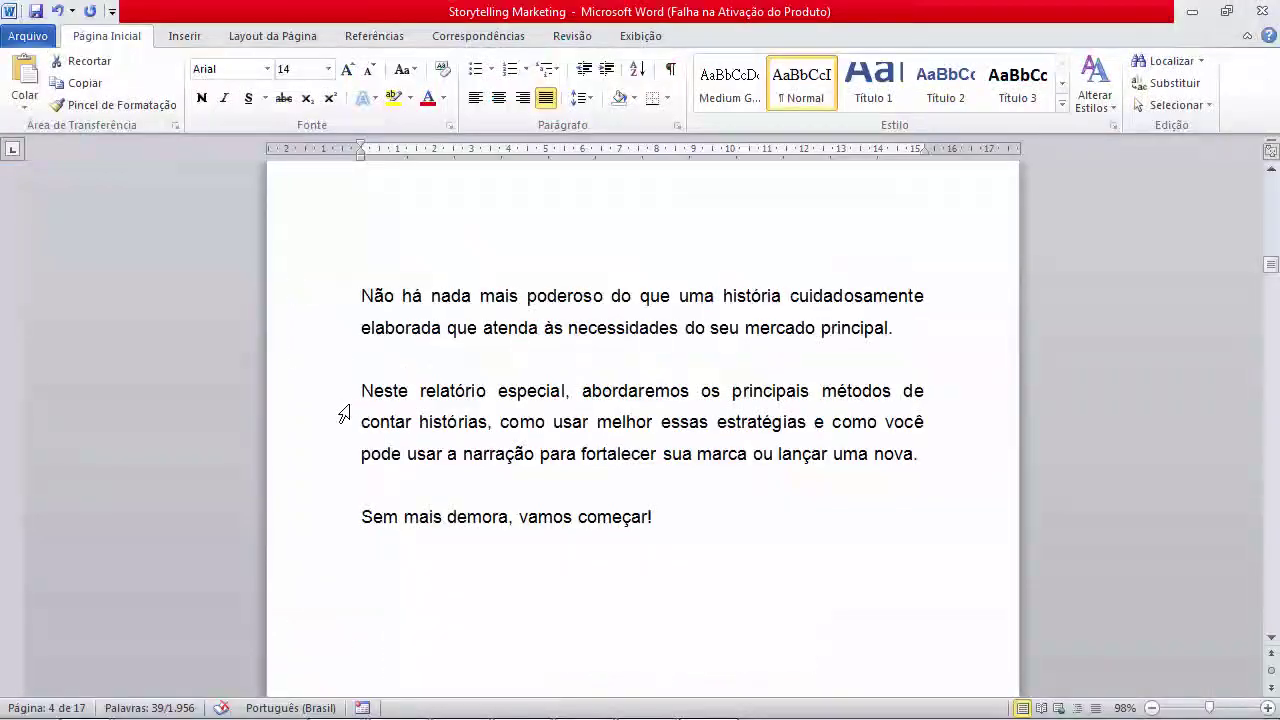
pyautogui.moveTo(363, 390); pyautogui.dragTo(918, 456)
pyautogui.hotkey('ctrl', 'c')
pyautogui.hotkey('alt', 'Tab')
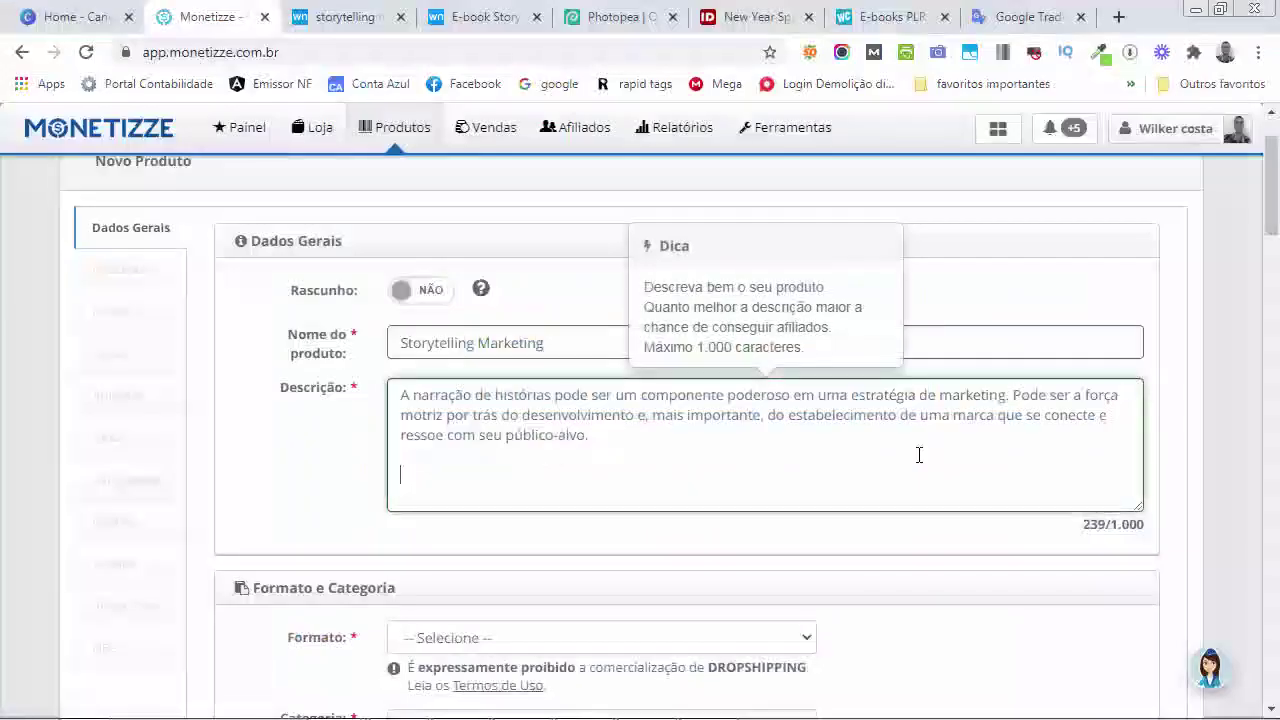
pyautogui.hotkey('ctrl', 'v')
pyautogui.scroll(-3, 895, 426)
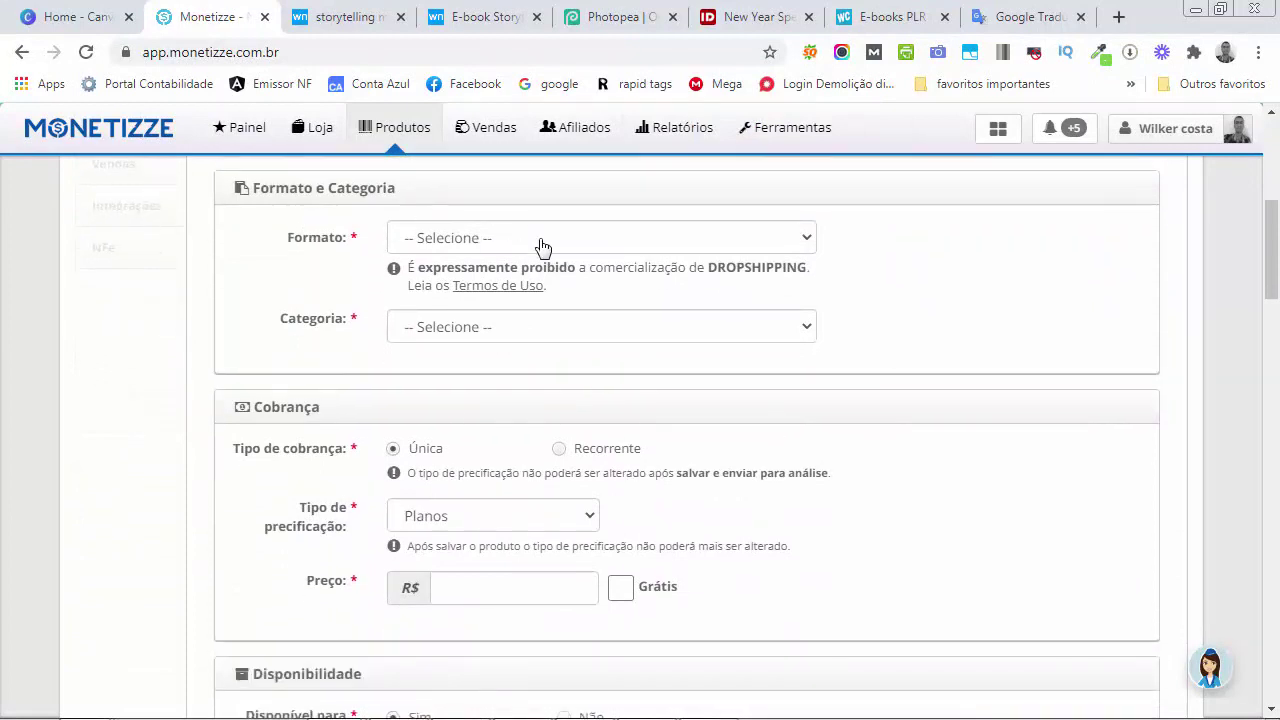
# Set the format to Ebooks, Documentos, Texto and the category to Internet Marketing
pyautogui.click(538, 243)
pyautogui.click(487, 333)
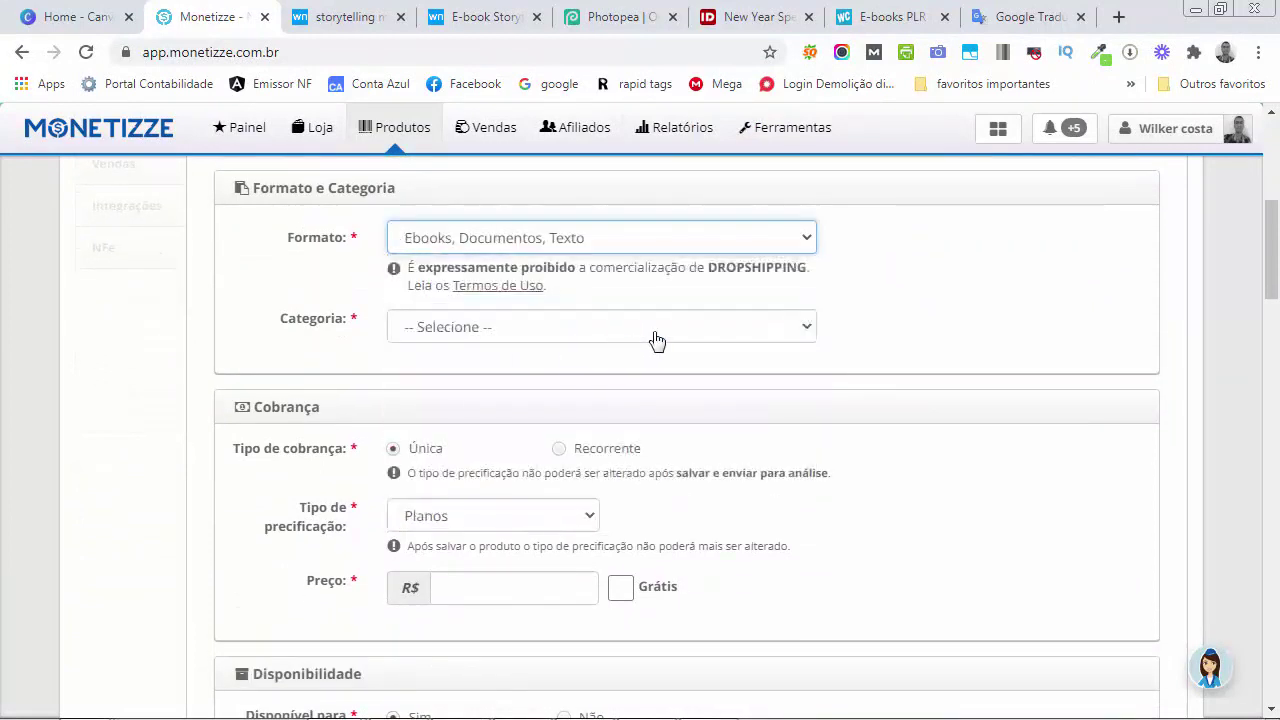
pyautogui.click(609, 349)
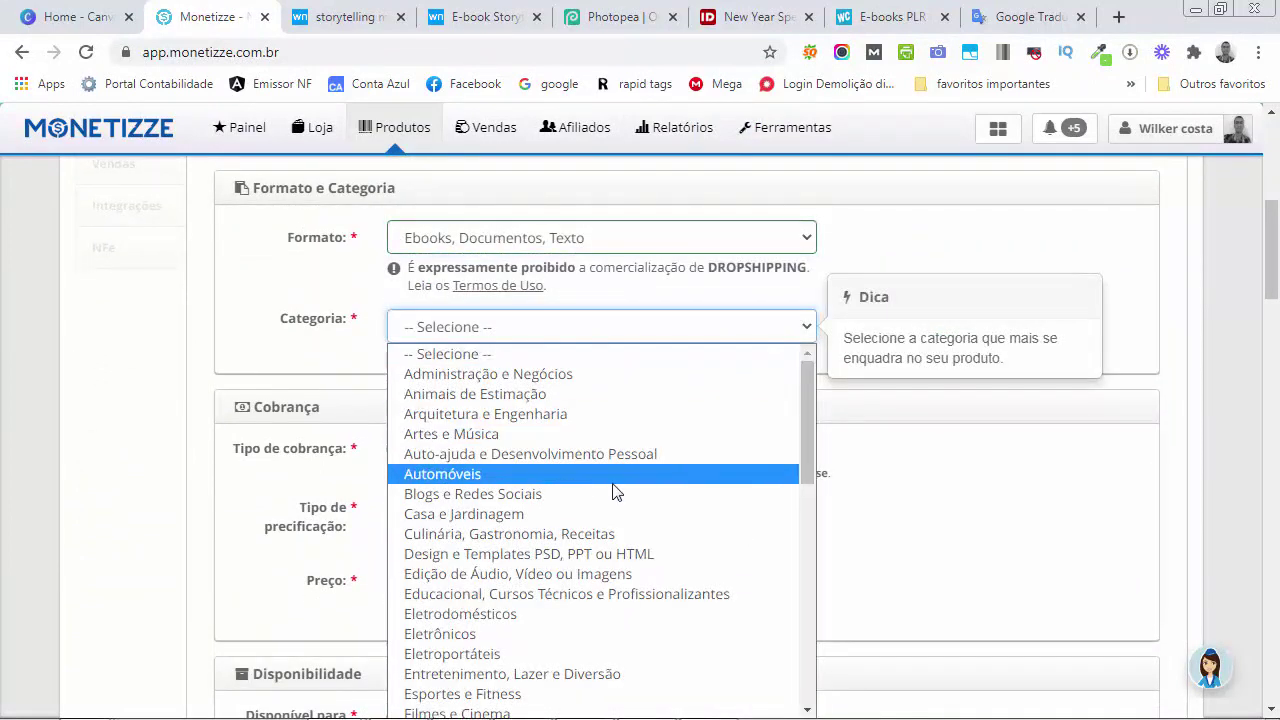
pyautogui.scroll(-5, 614, 537)
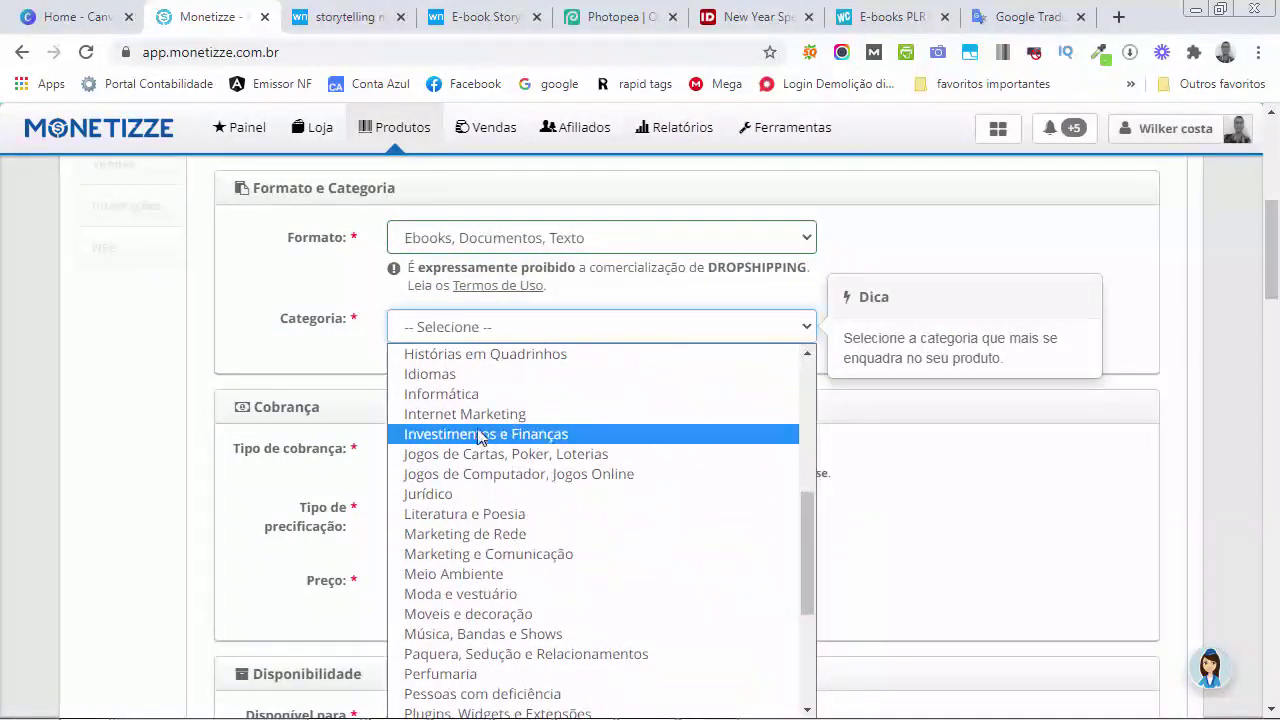
pyautogui.click(480, 414)
# Switch pricing to Preço único at R$ 27,00
pyautogui.scroll(-1, 600, 378)
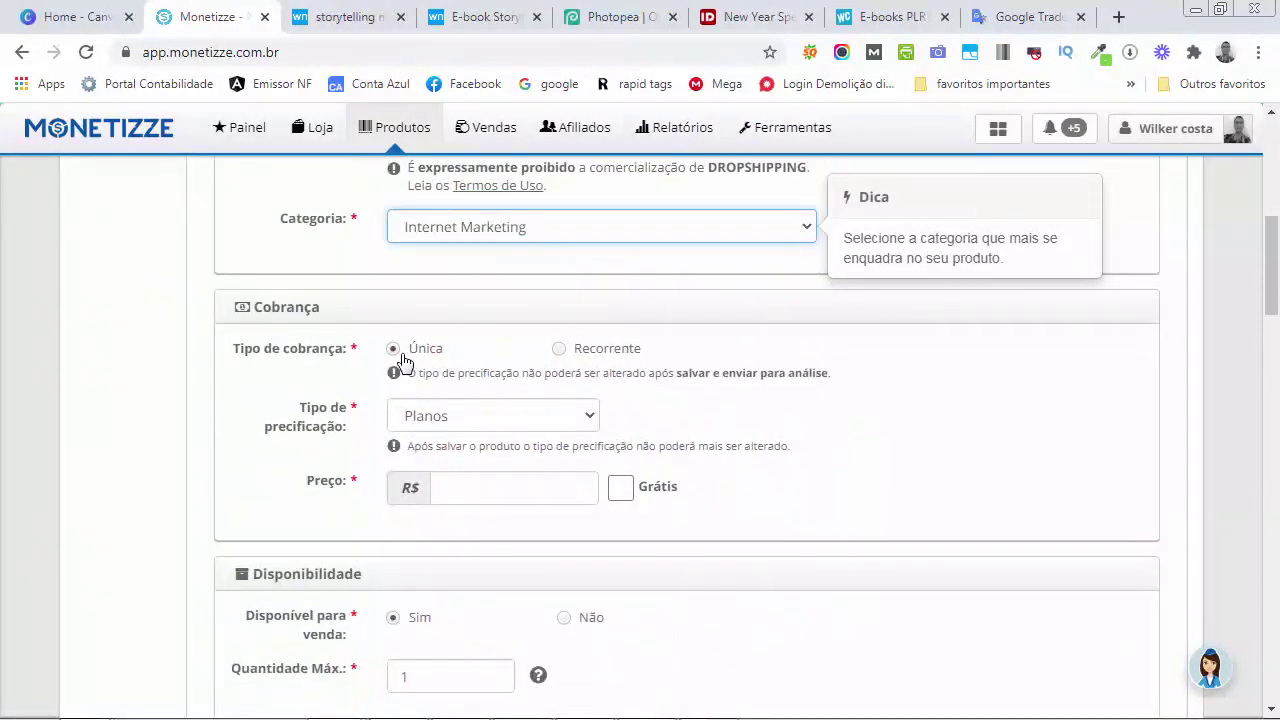
pyautogui.click(500, 424)
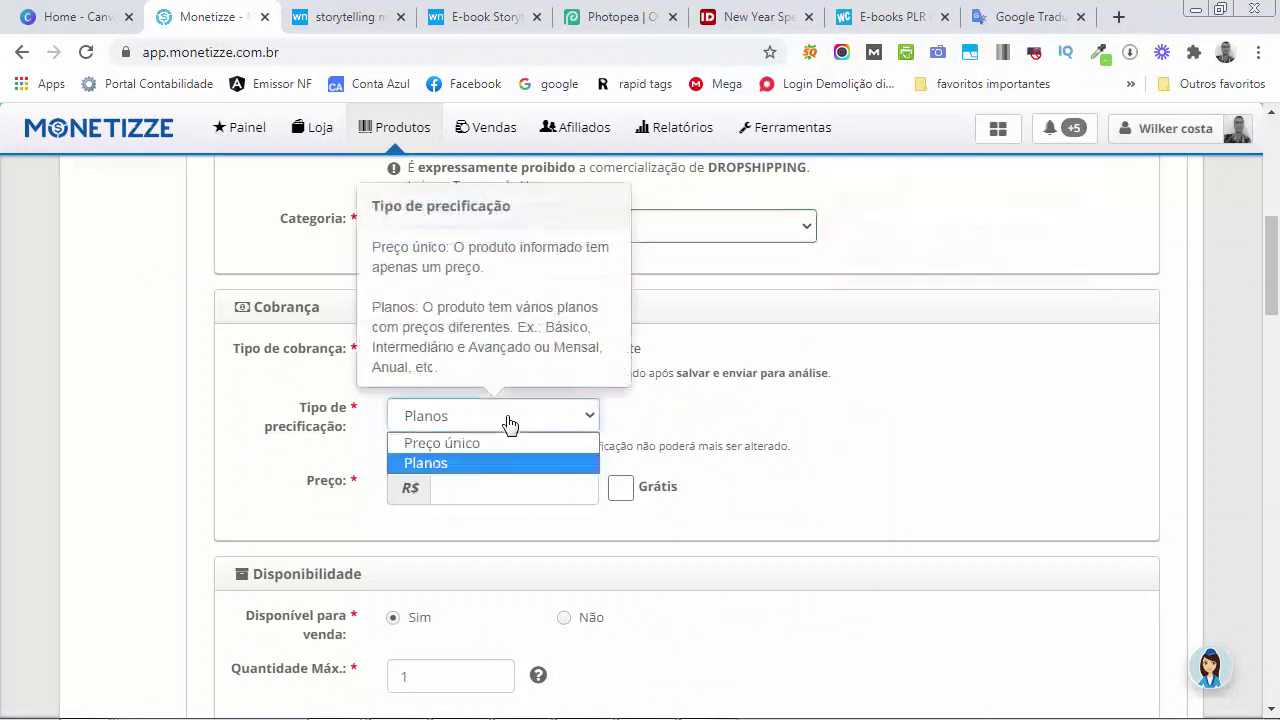
pyautogui.click(483, 445)
pyautogui.click(488, 489)
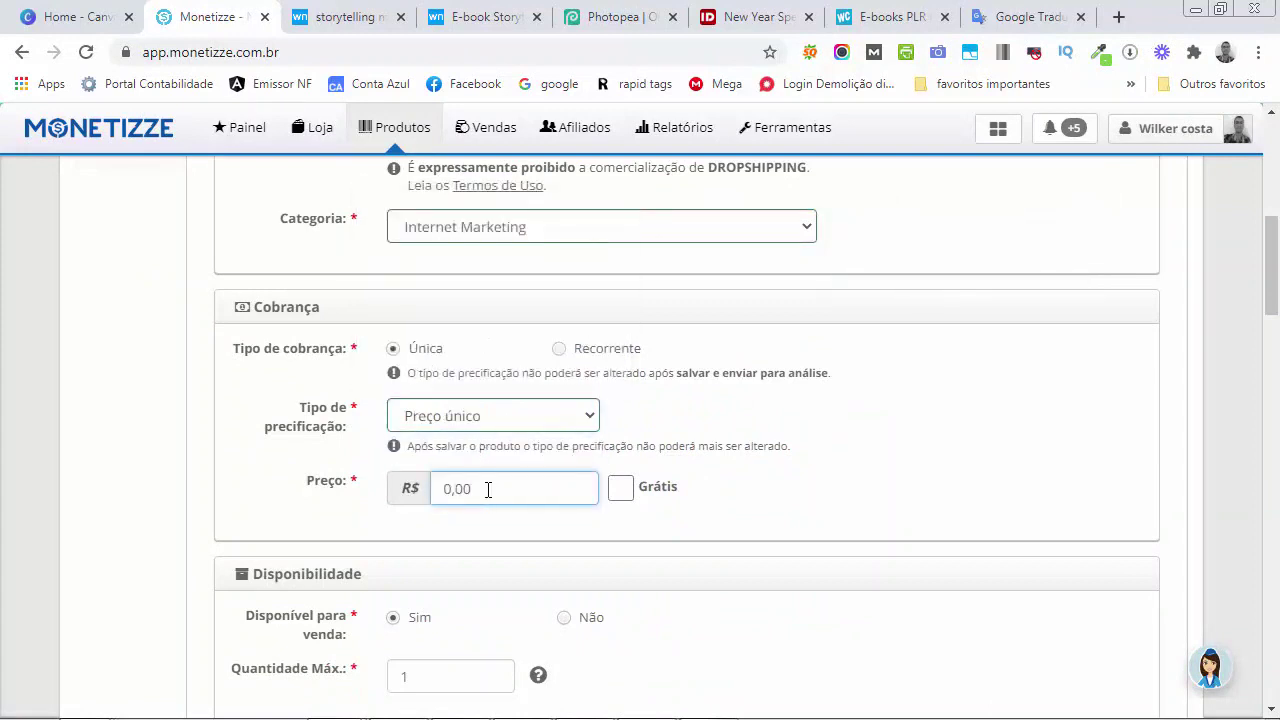
pyautogui.write('2700')
pyautogui.click(770, 510)
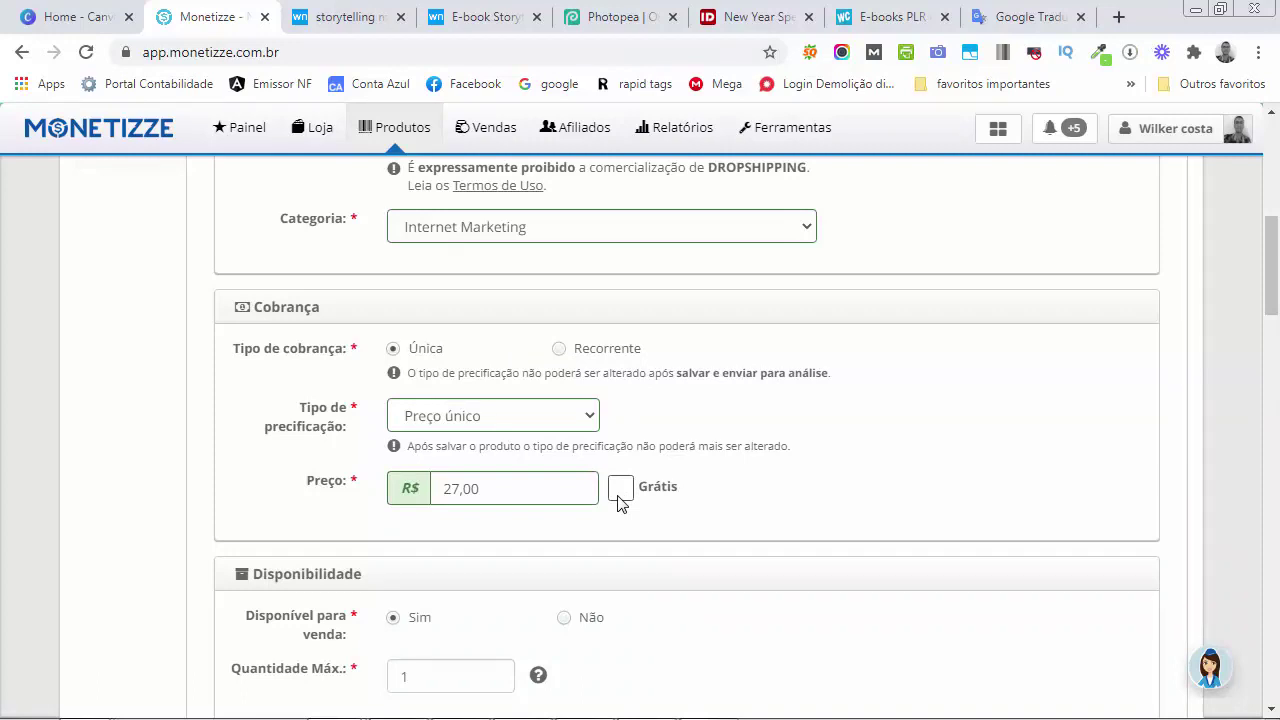
# Scroll through the filled product form, past the 30-day guarantee, to the support fields
pyautogui.scroll(6, 618, 502)
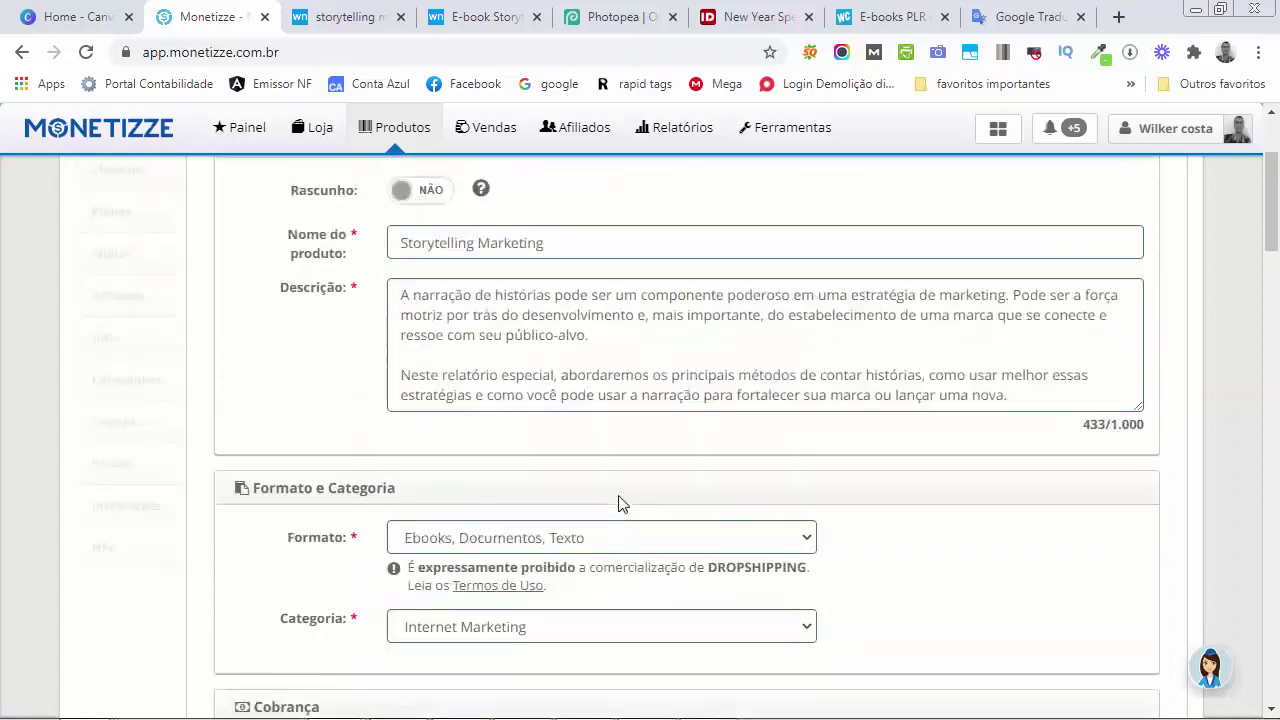
pyautogui.scroll(-5, 619, 499)
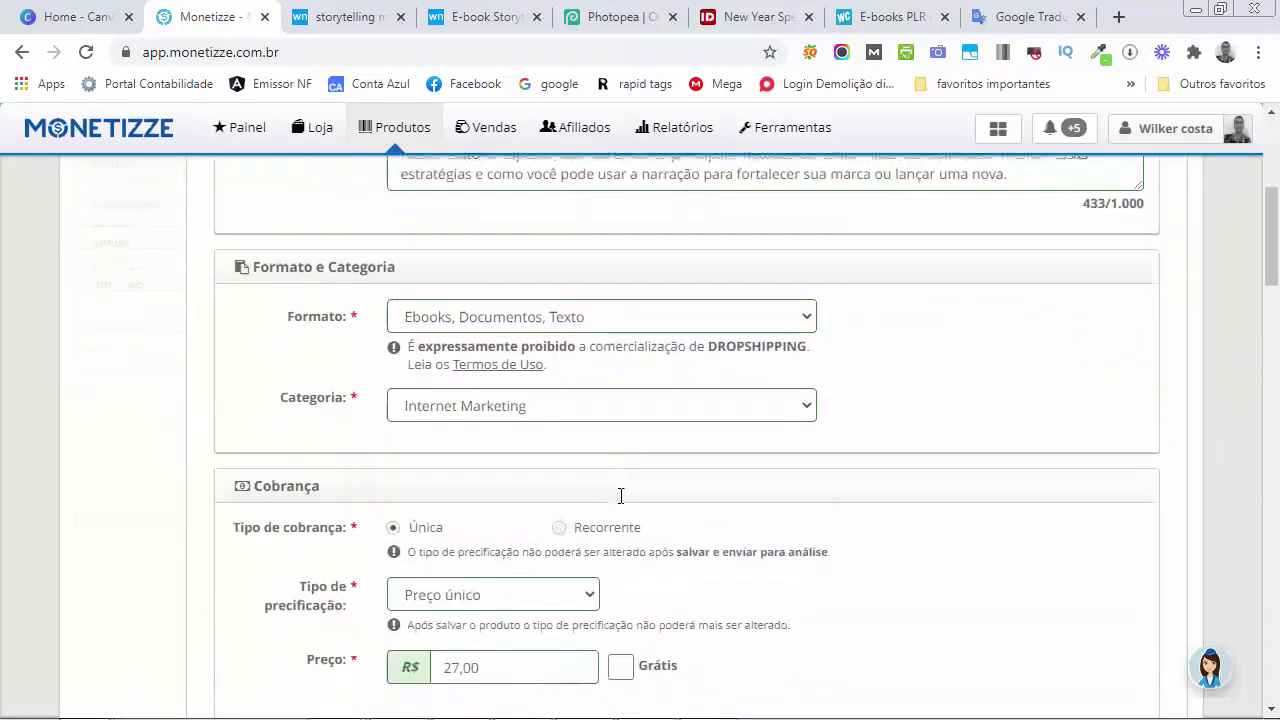
pyautogui.scroll(5, 620, 497)
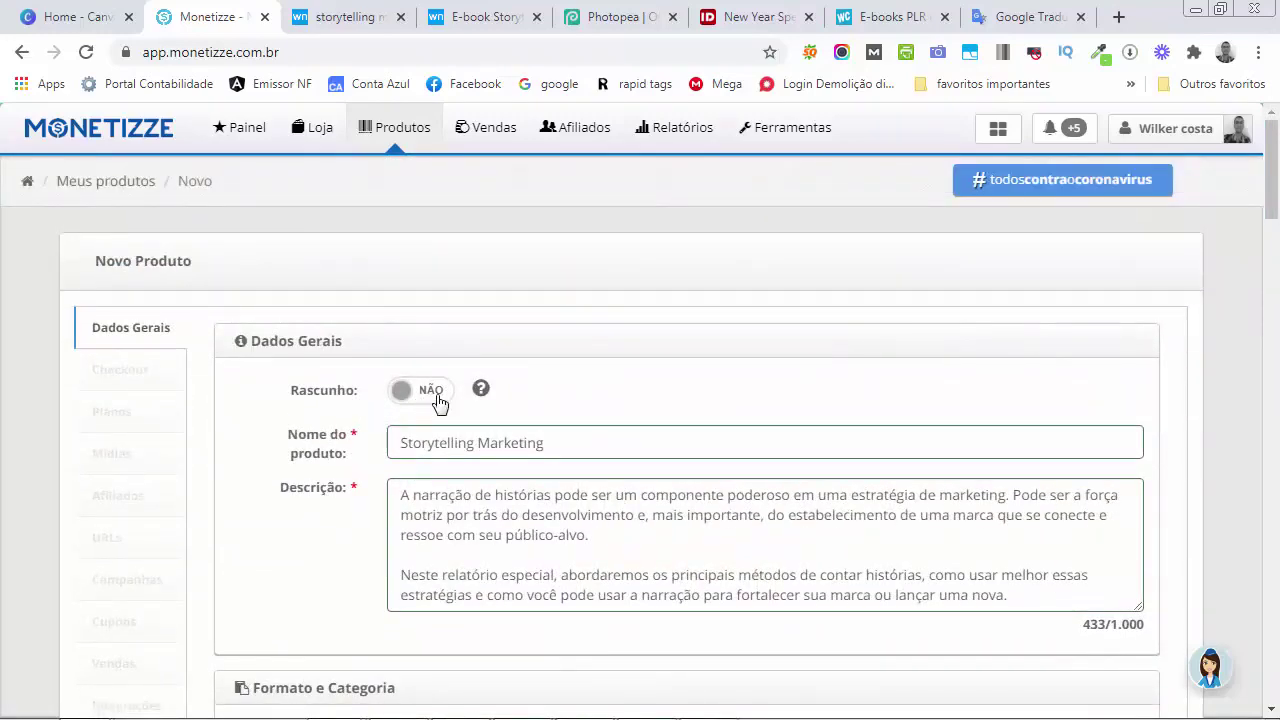
pyautogui.moveTo(481, 396)
pyautogui.scroll(-4, 430, 403)
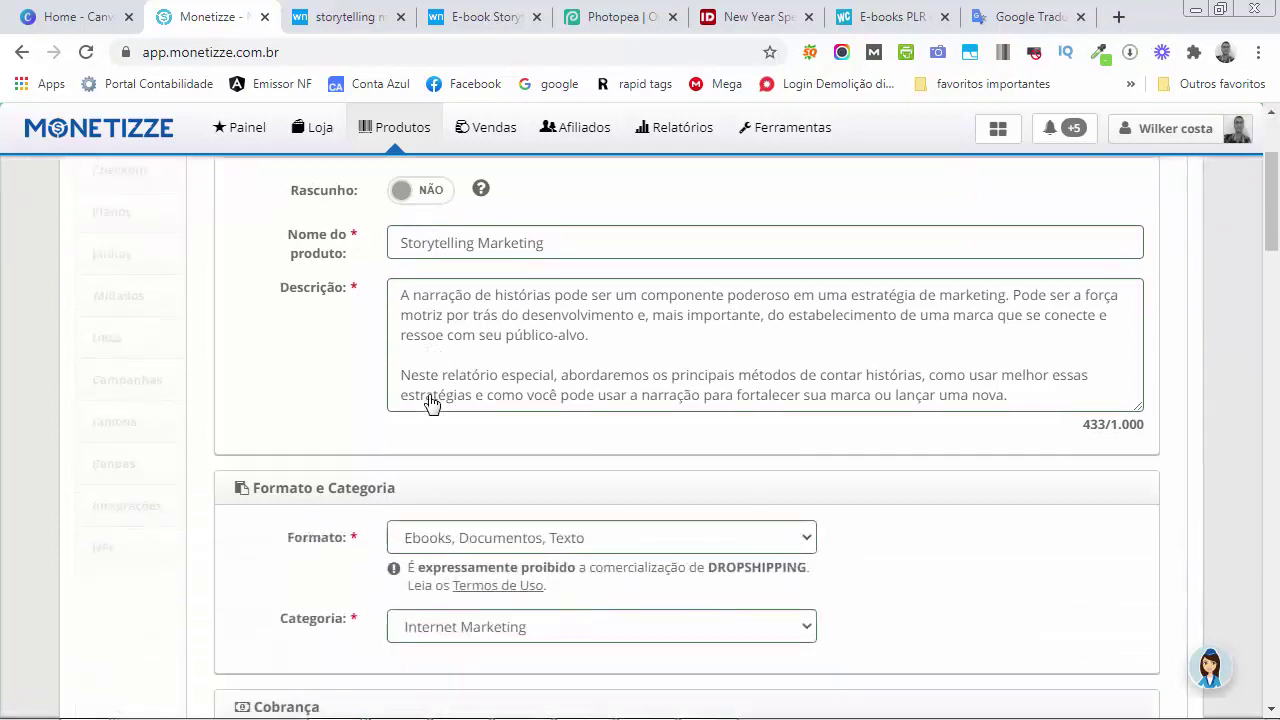
pyautogui.scroll(-3, 430, 395)
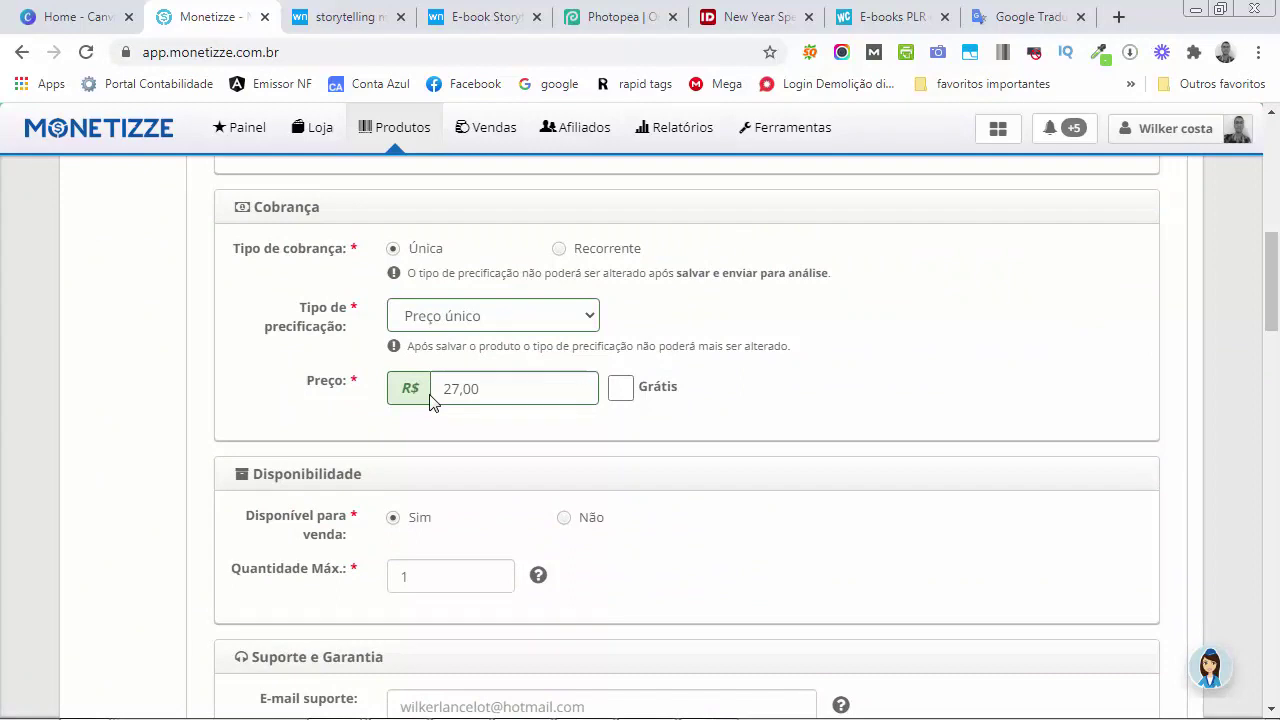
pyautogui.scroll(-2, 480, 391)
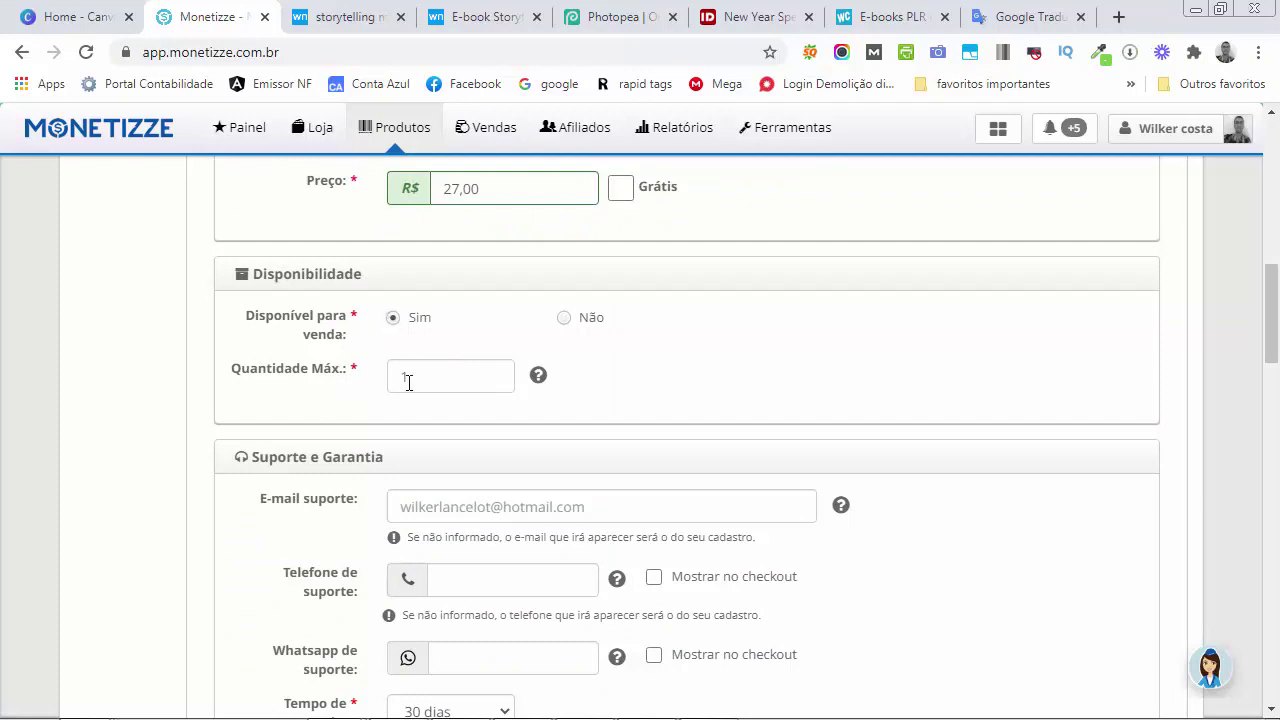
pyautogui.scroll(-2, 519, 400)
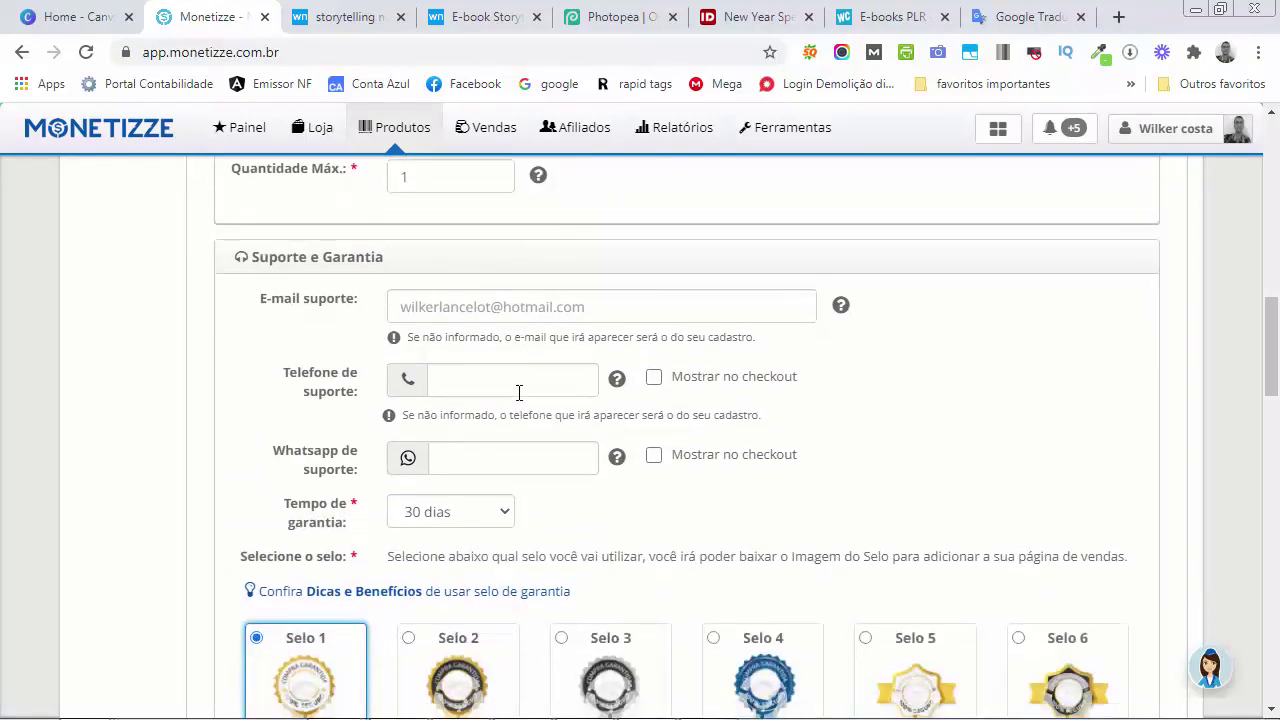
# Enter the support e-mail address in E-mail suporte
pyautogui.click(452, 318)
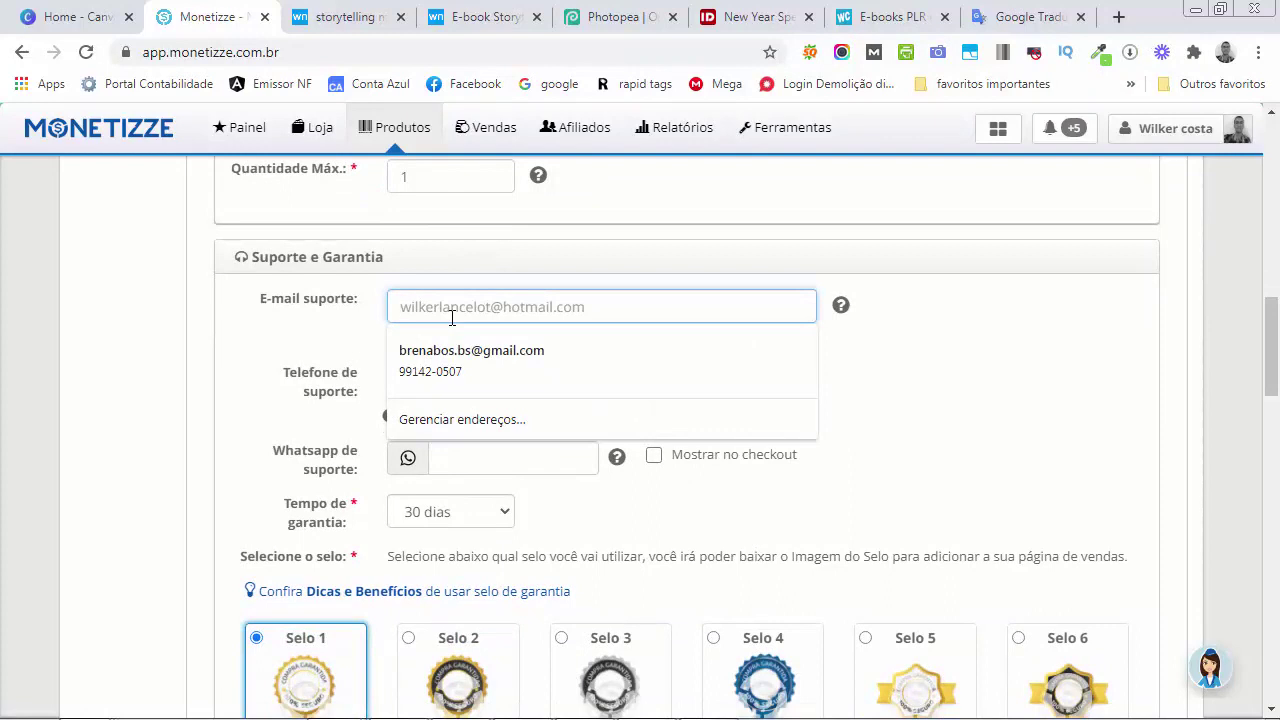
pyautogui.write('cu')
pyautogui.press('BackSpace')
pyautogui.press('BackSpace')
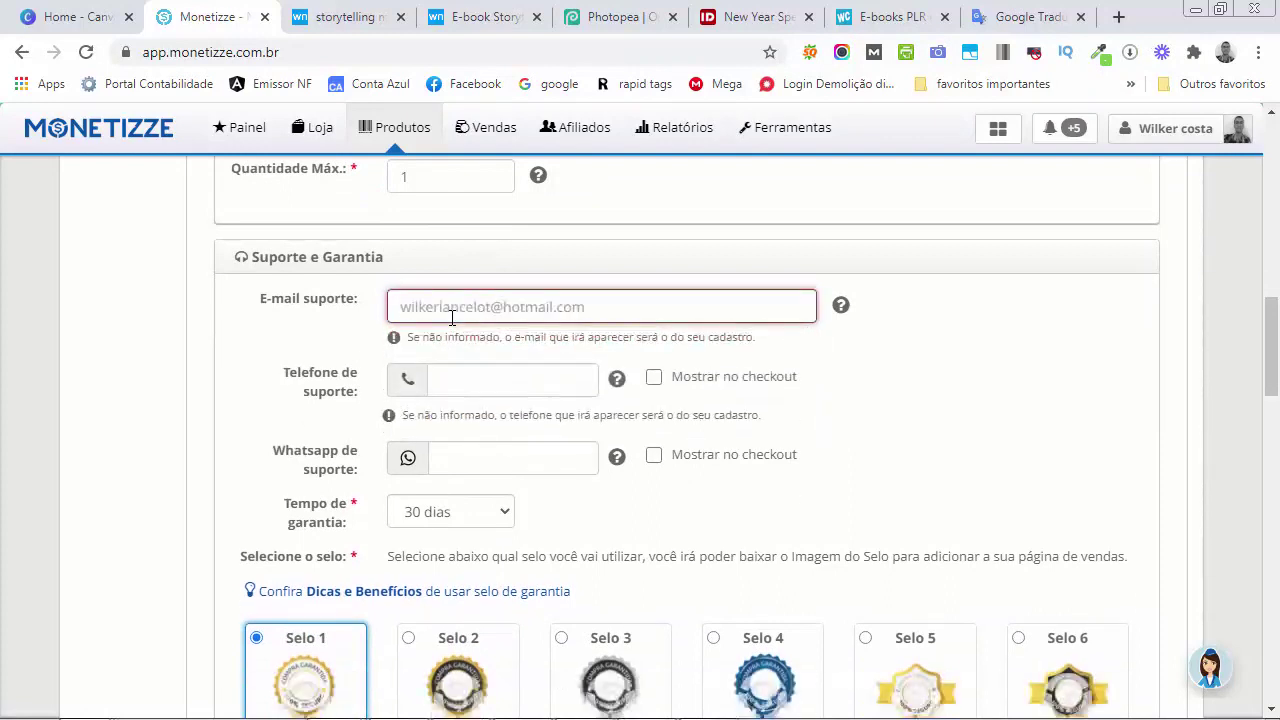
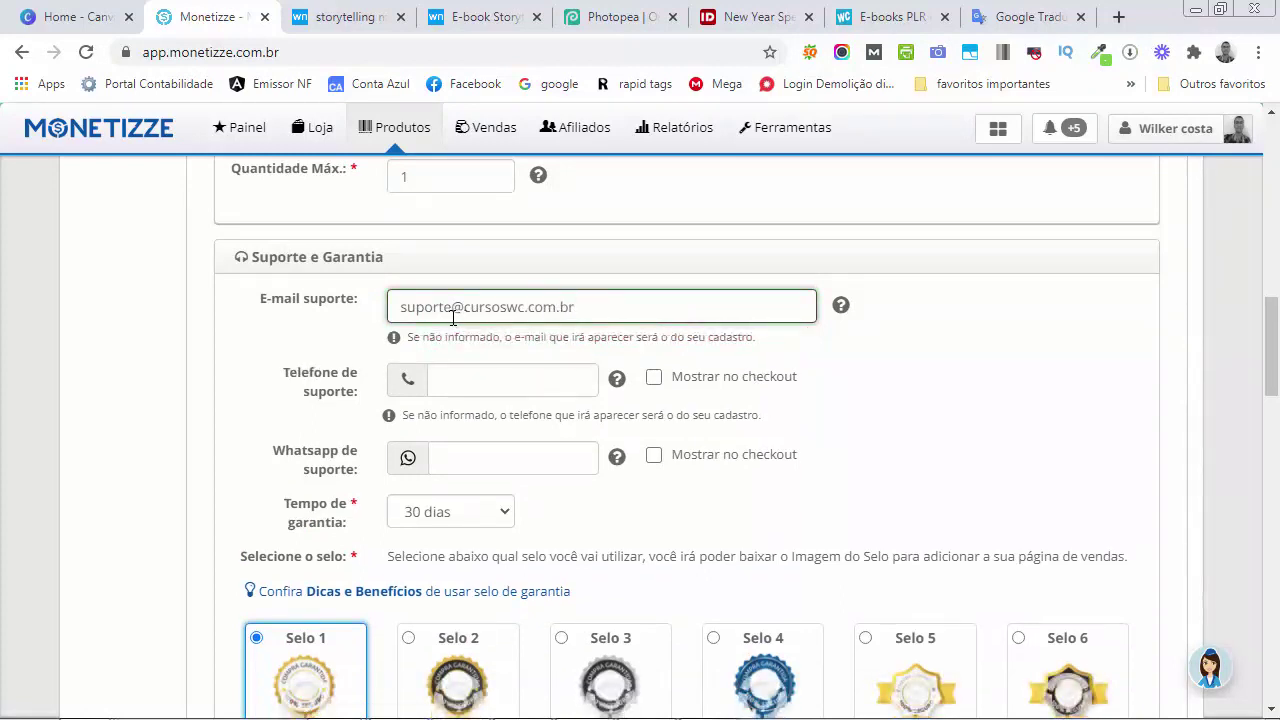
pyautogui.click(935, 391)
# Enter the support phone and WhatsApp numbers and show both at checkout
pyautogui.scroll(-1, 914, 389)
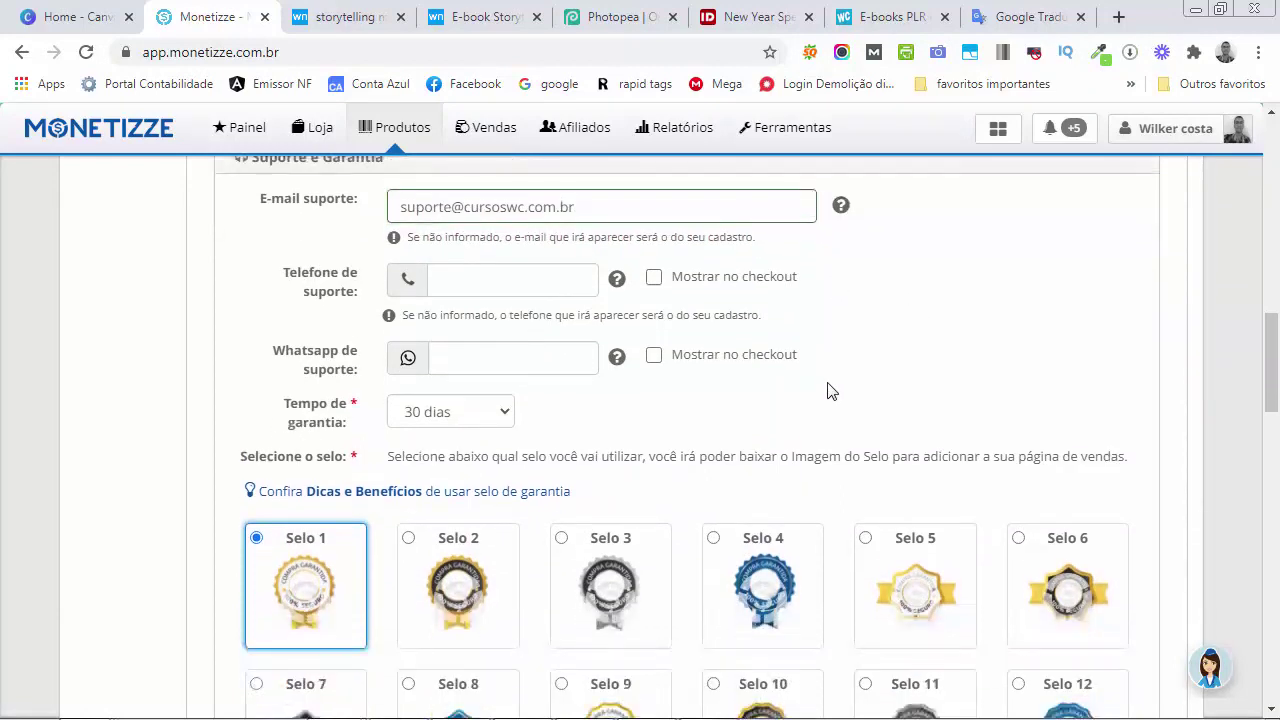
pyautogui.click(496, 287)
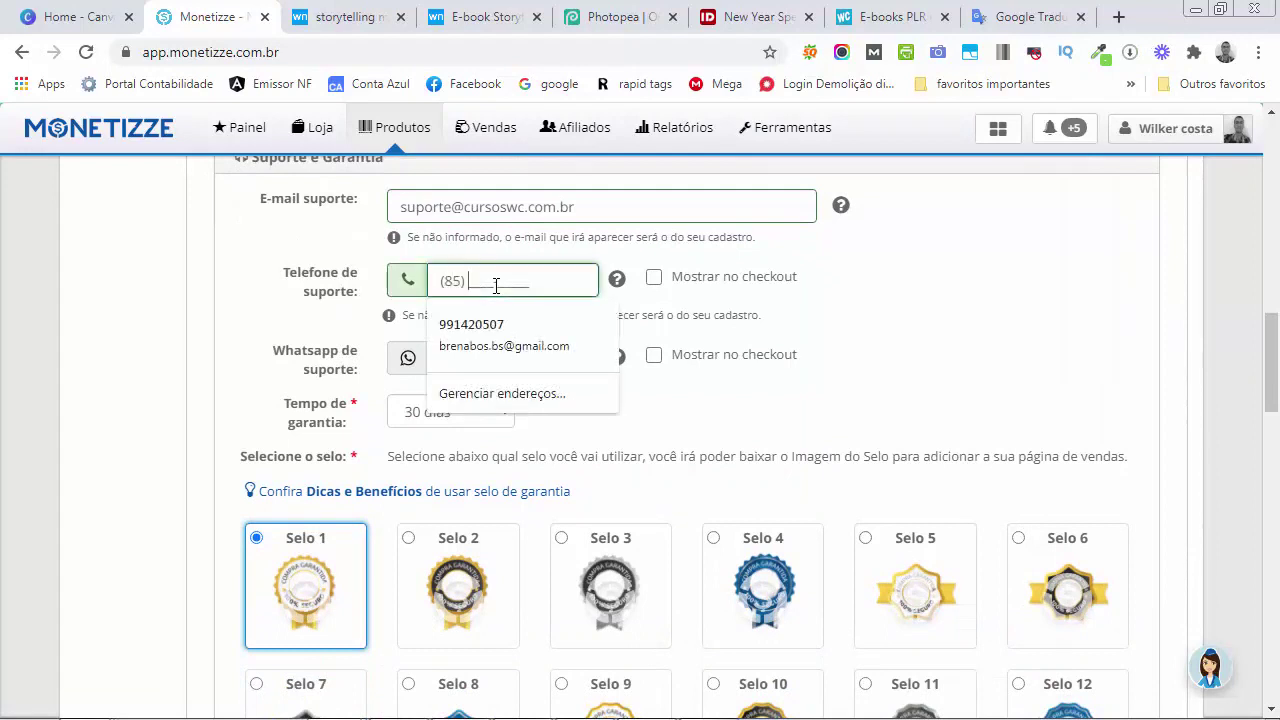
pyautogui.click(655, 279)
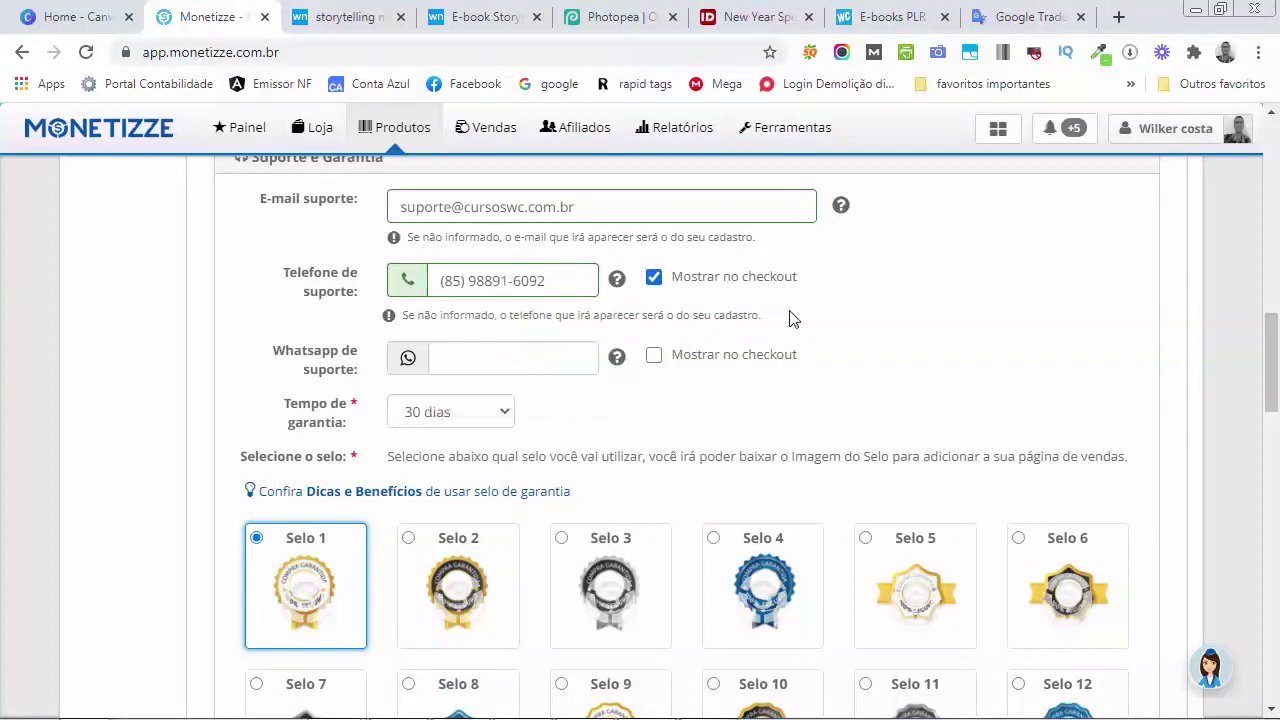
pyautogui.scroll(-1, 857, 320)
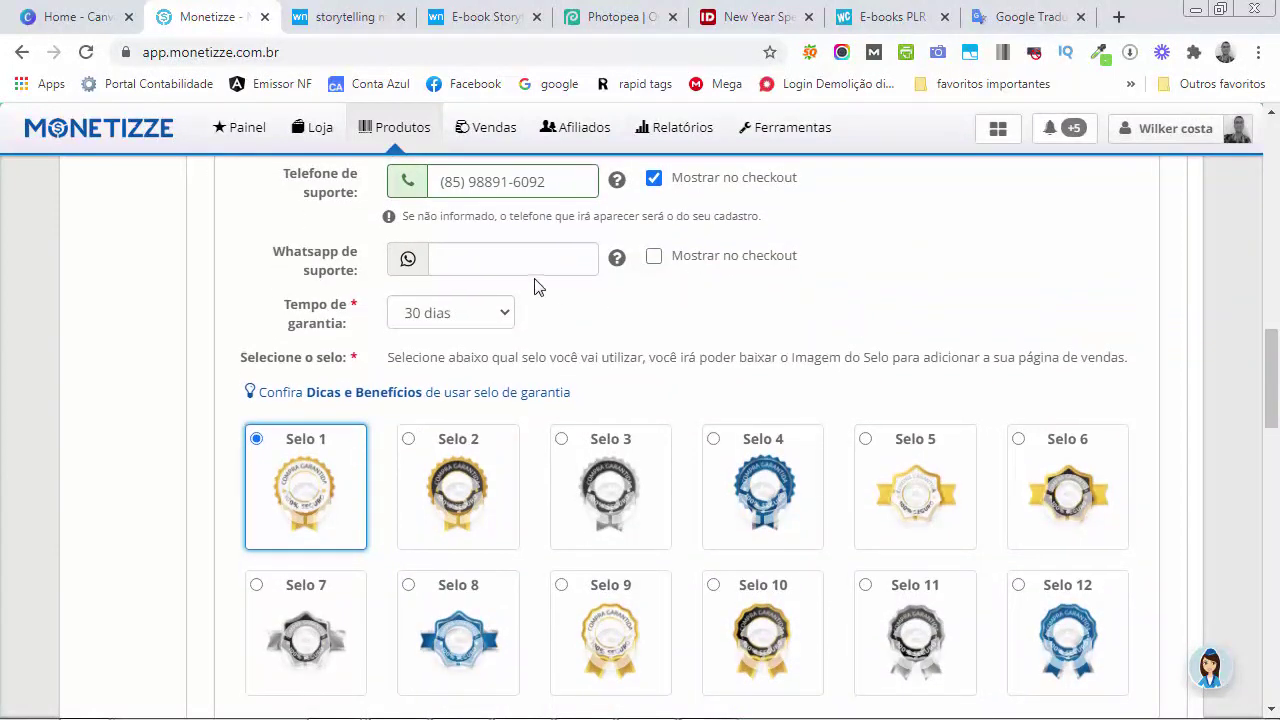
pyautogui.scroll(1, 520, 320)
pyautogui.click(503, 351)
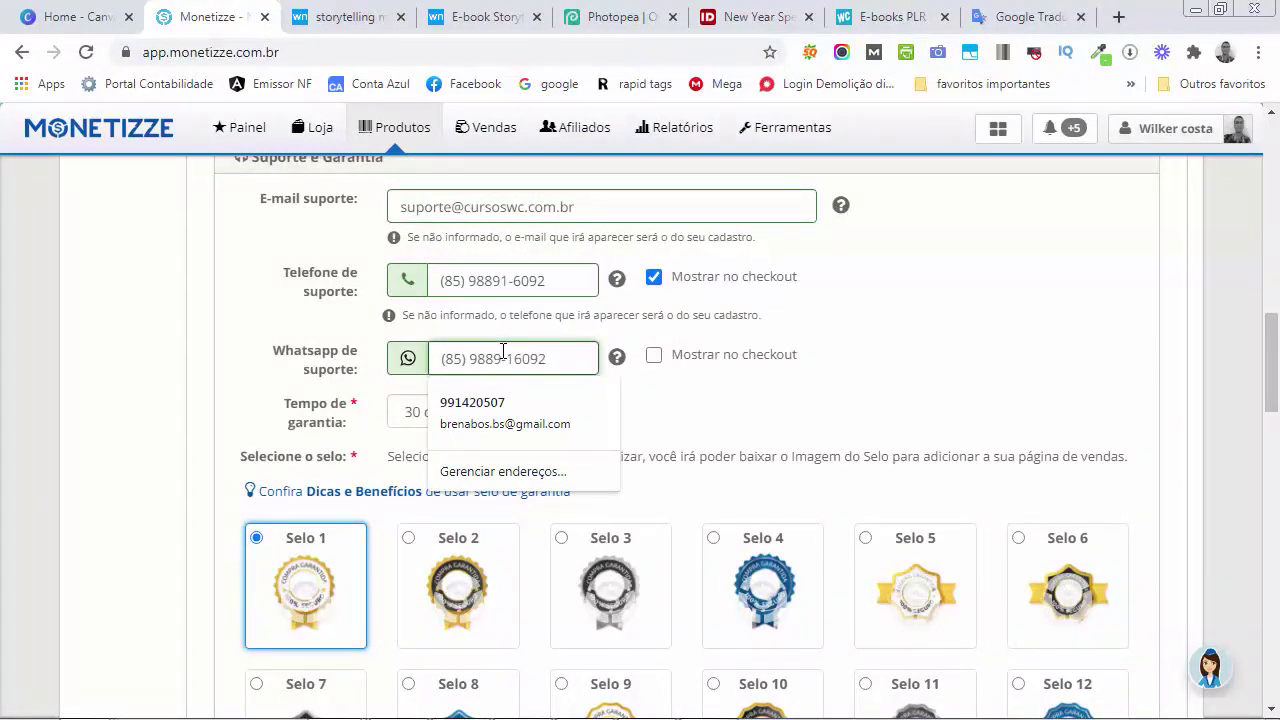
pyautogui.click(655, 358)
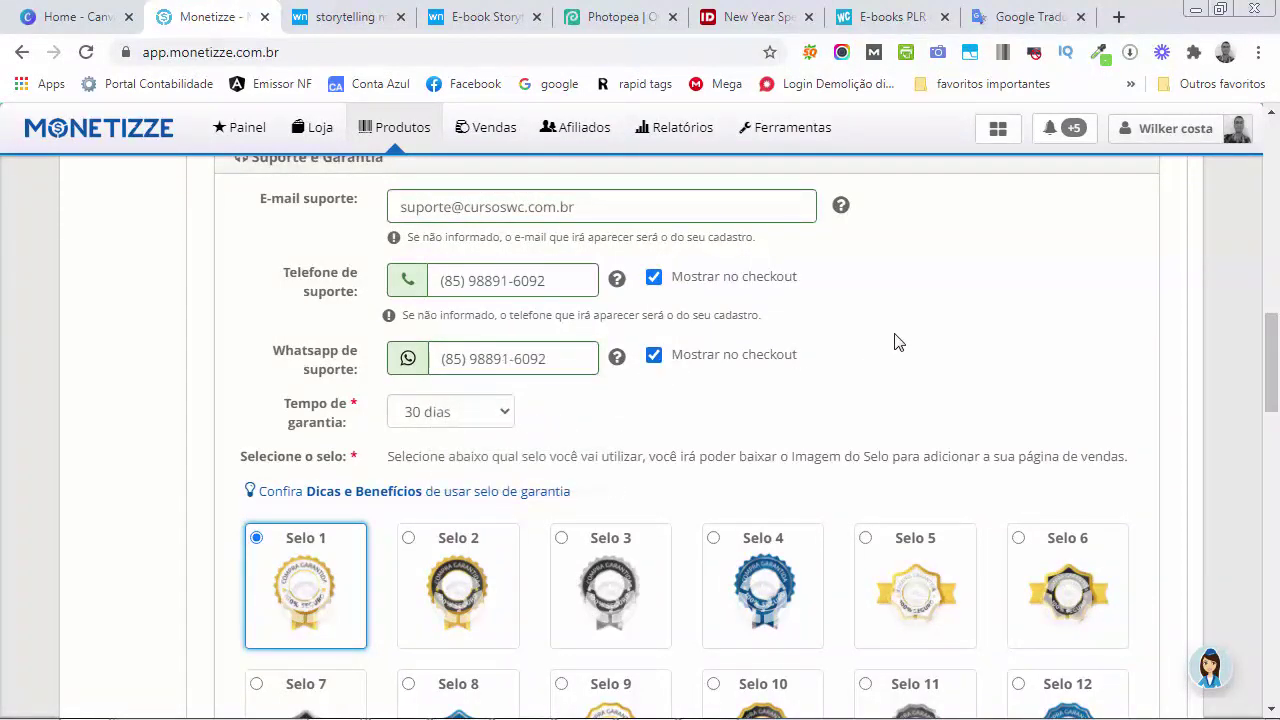
# Set Tempo de garantia to 7 dias, matching the landing page's guarantee
pyautogui.scroll(-1, 898, 342)
pyautogui.click(480, 312)
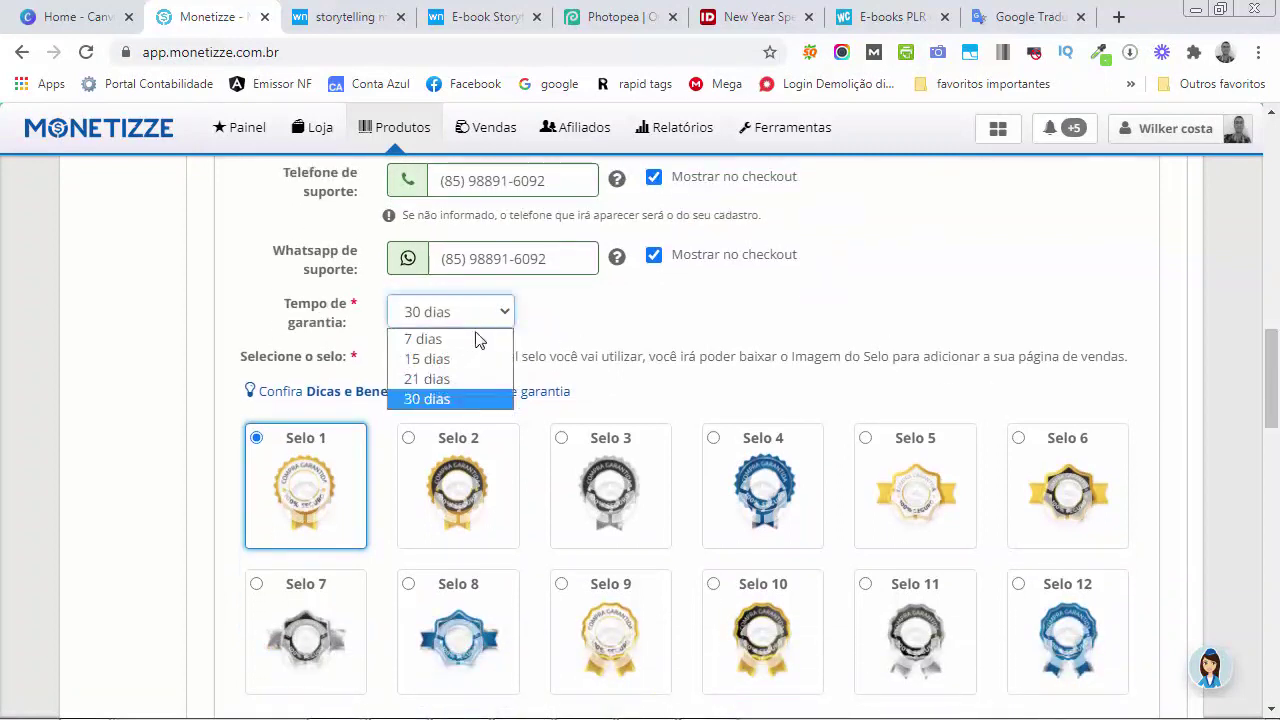
pyautogui.click(440, 337)
pyautogui.scroll(-1, 600, 345)
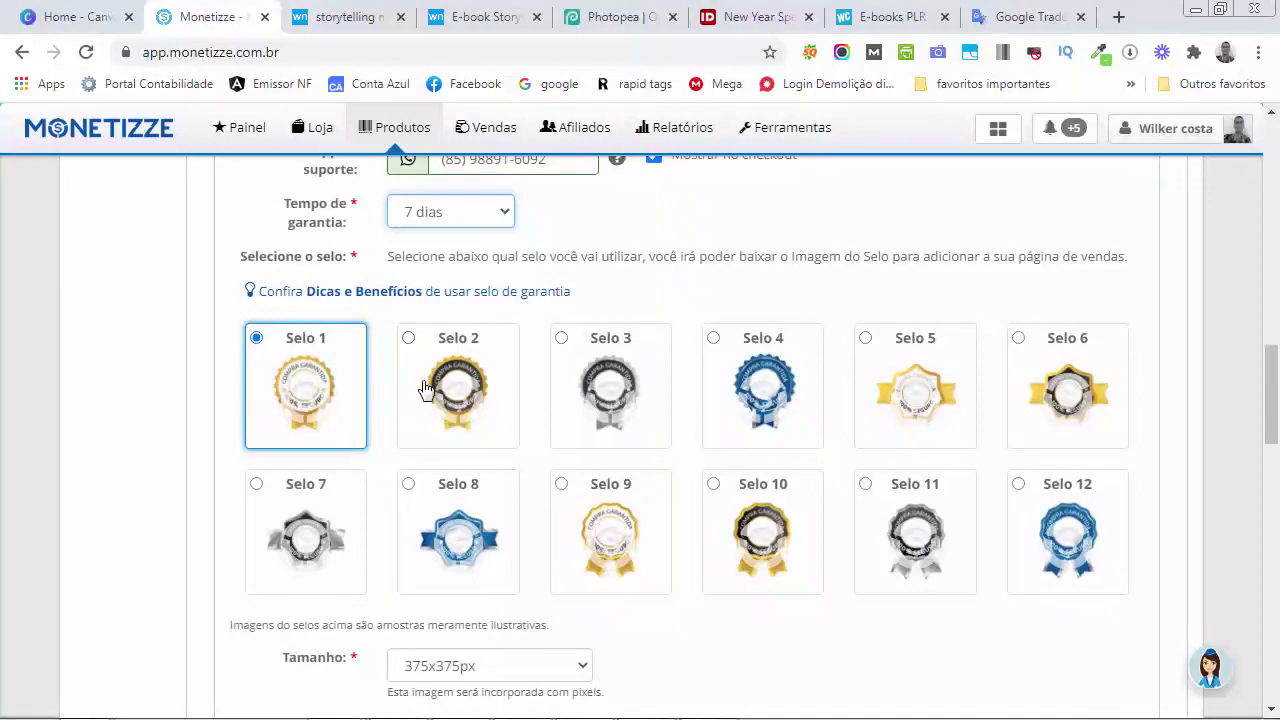
pyautogui.click(428, 10)
pyautogui.scroll(-10, 620, 371)
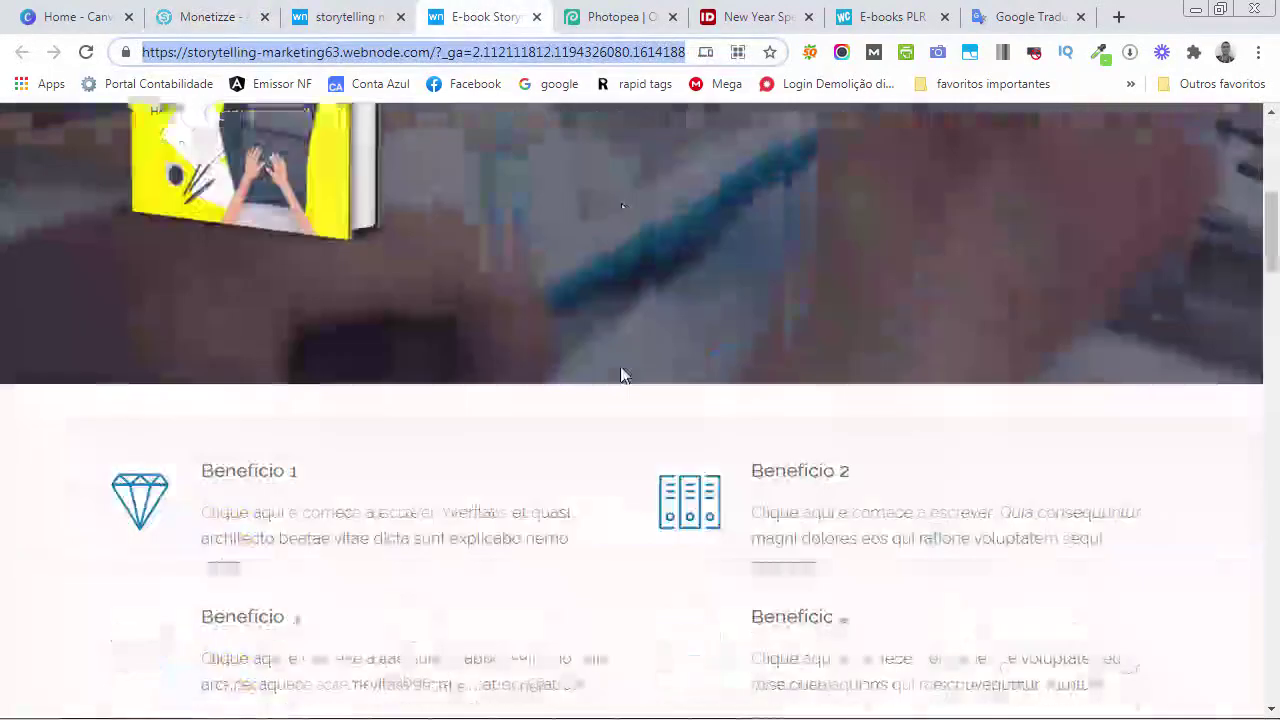
pyautogui.scroll(-10, 621, 373)
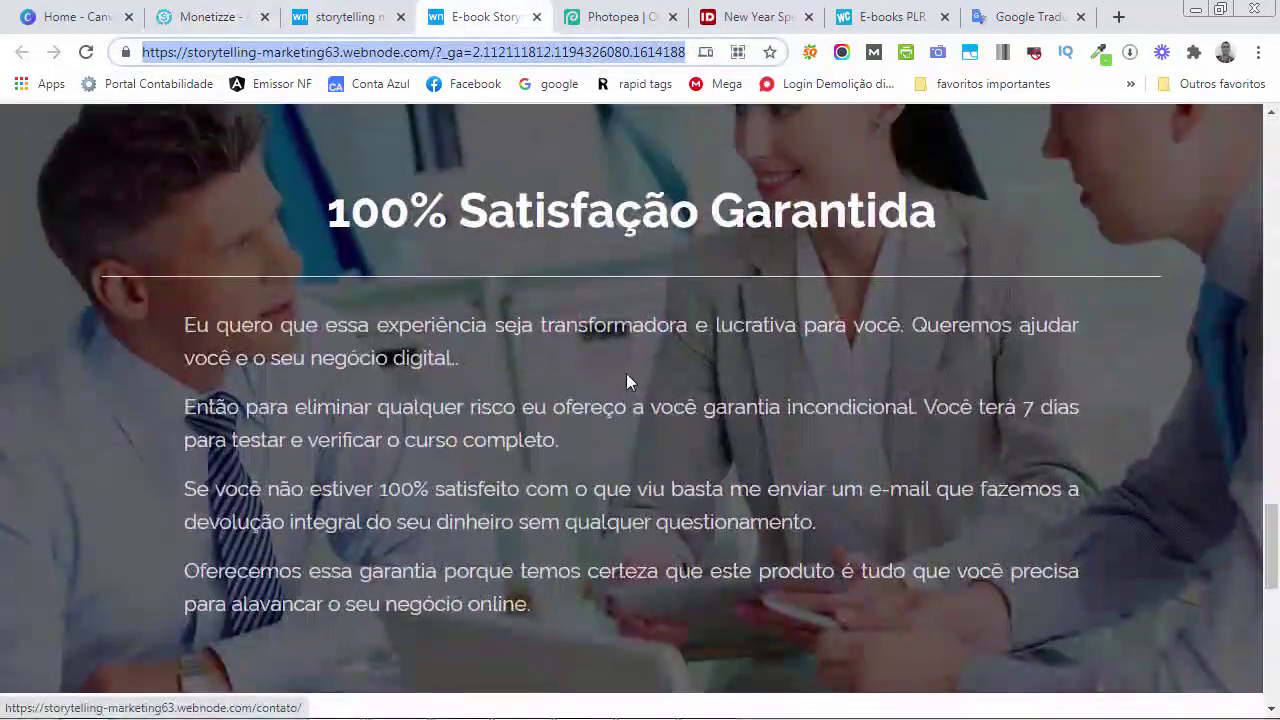
pyautogui.click(200, 22)
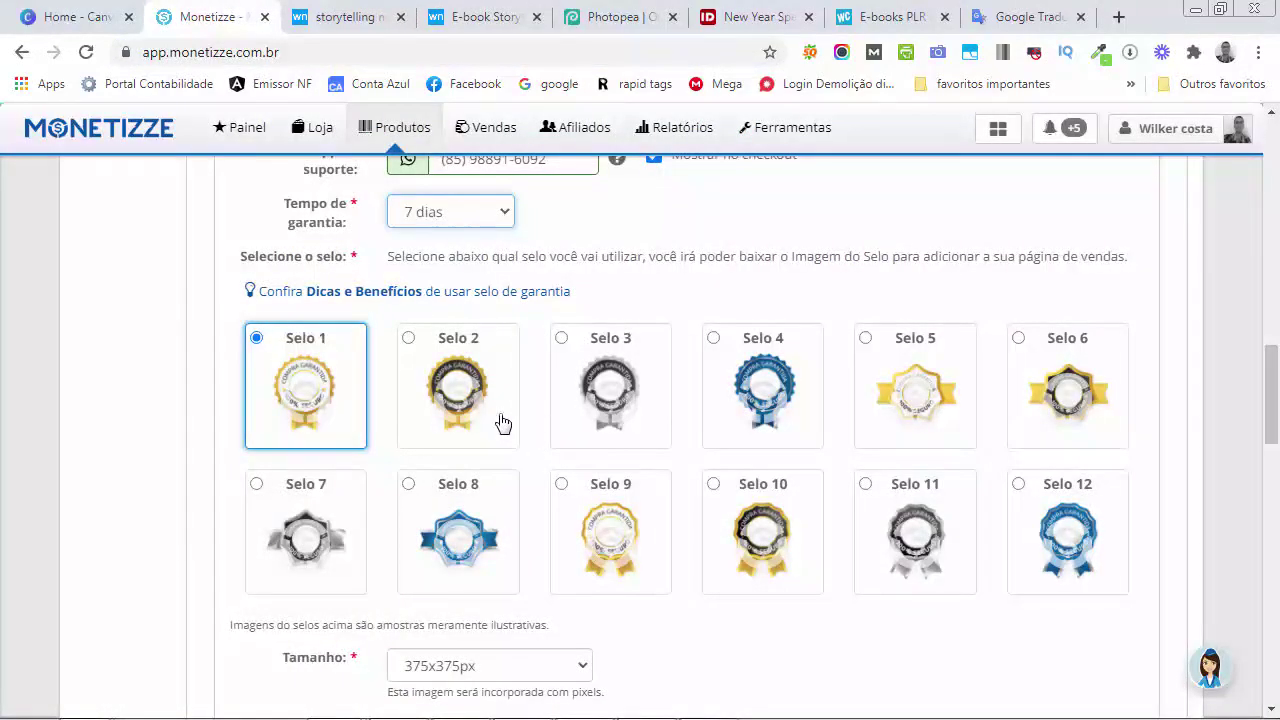
pyautogui.scroll(-5, 226, 246)
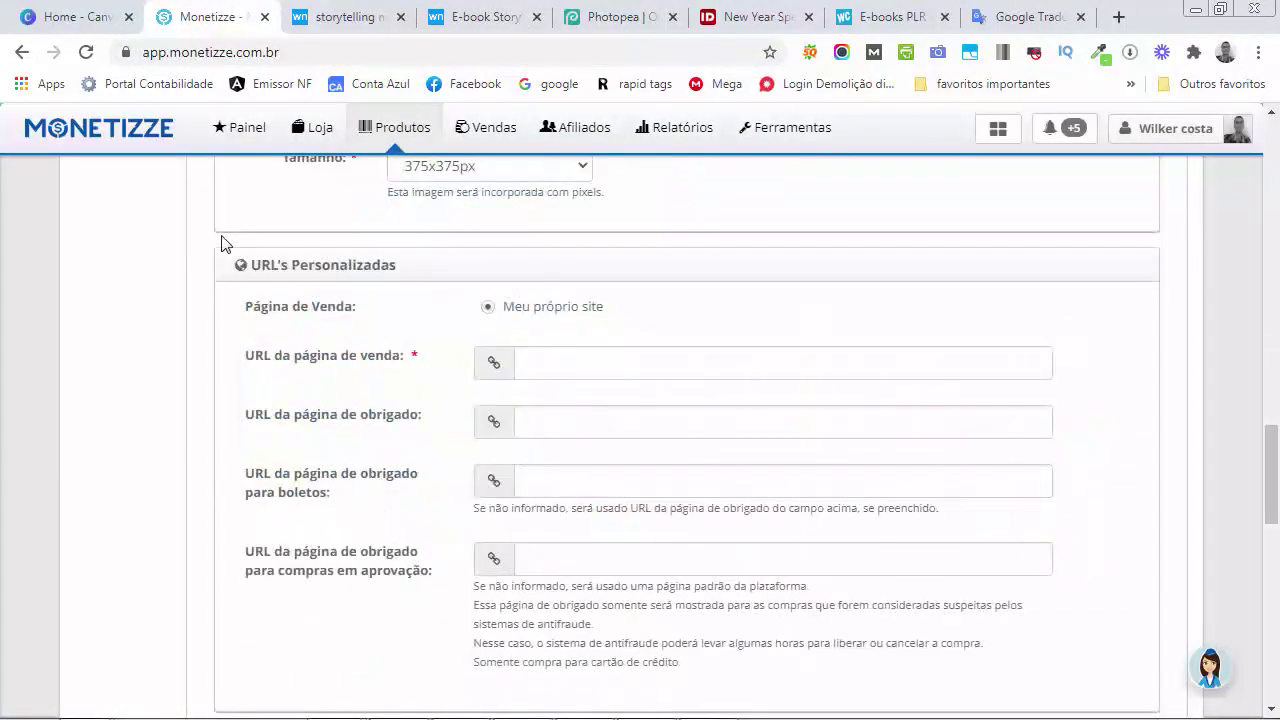
pyautogui.scroll(4, 222, 243)
pyautogui.scroll(-5, 223, 243)
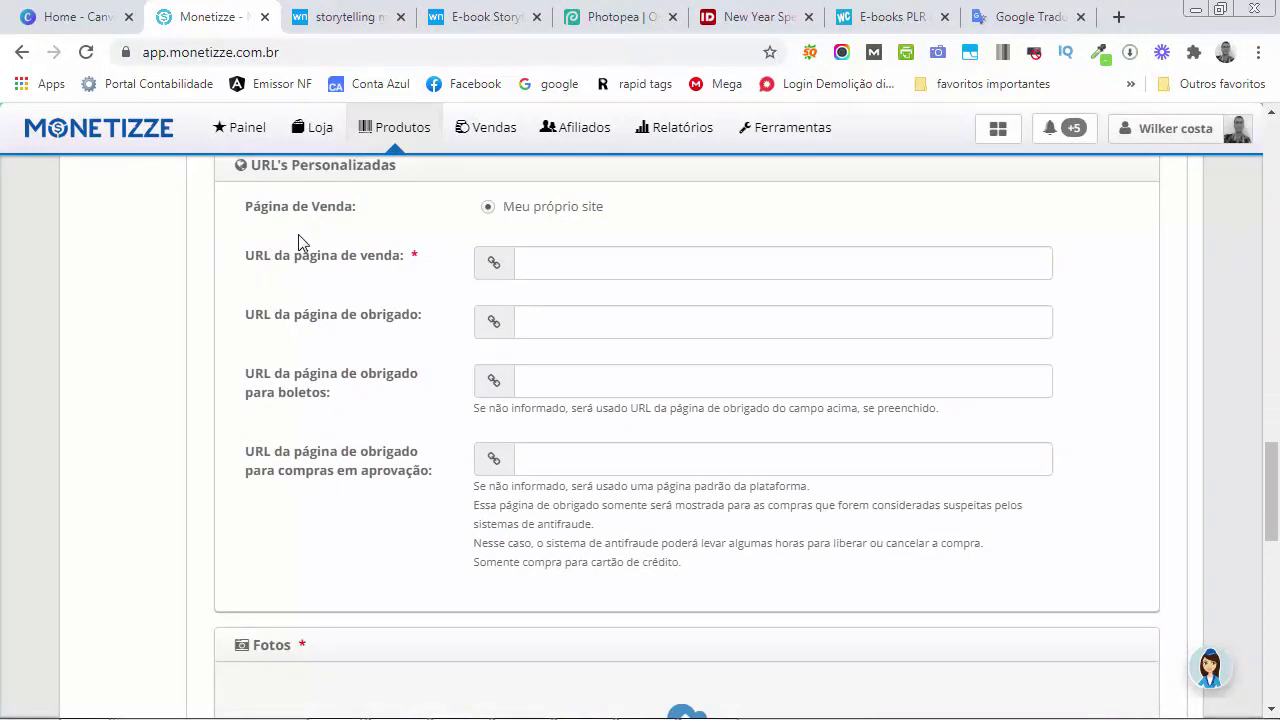
pyautogui.scroll(1, 509, 334)
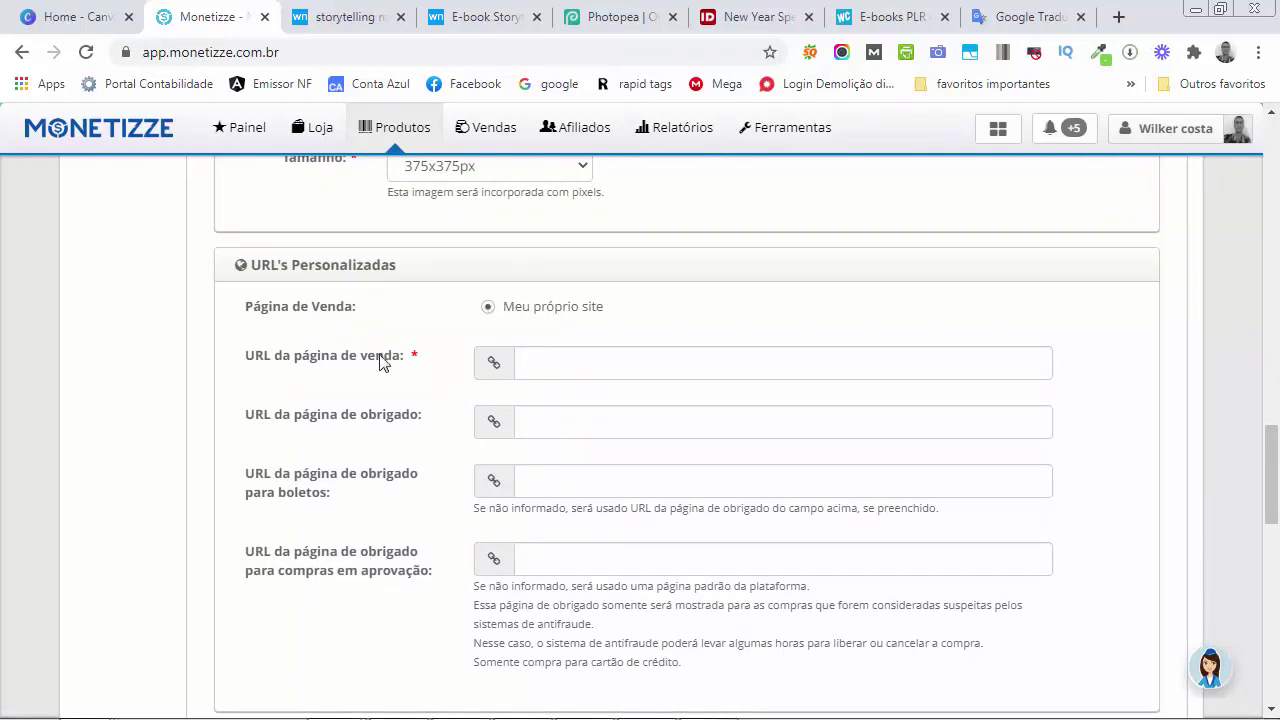
pyautogui.click(470, 18)
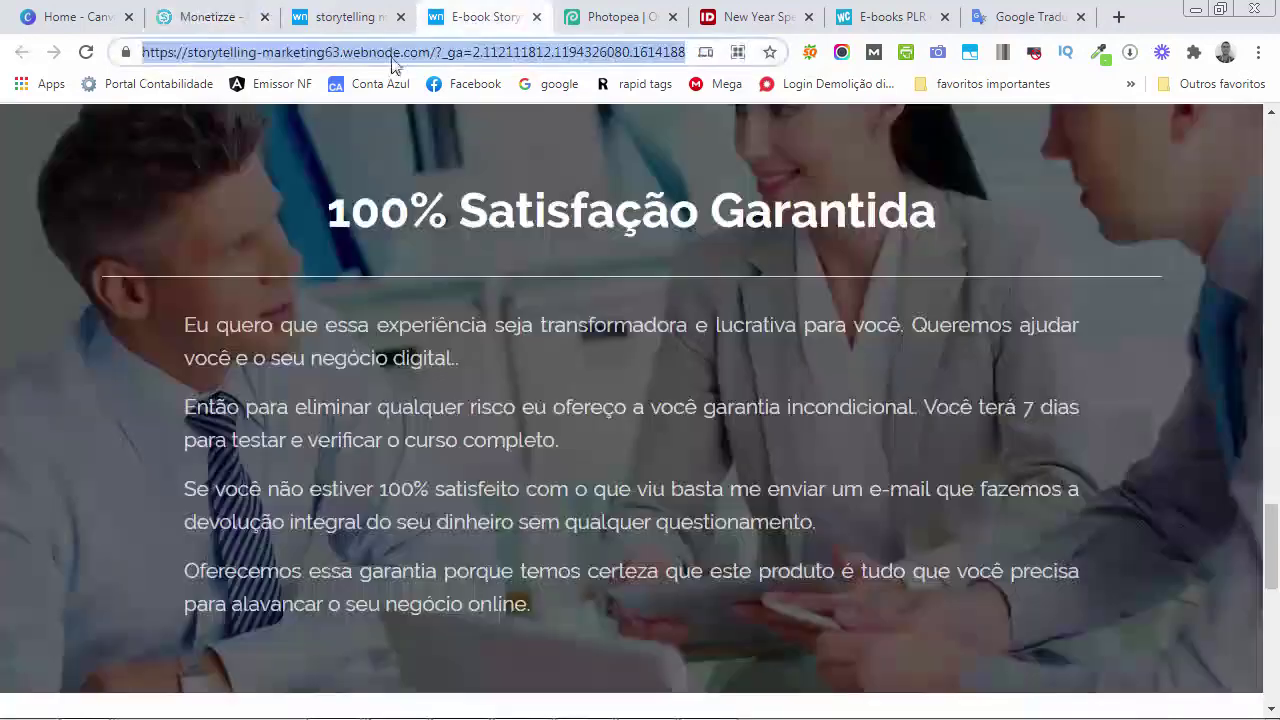
pyautogui.moveTo(434, 52); pyautogui.dragTo(116, 58)
pyautogui.hotkey('ctrl', 'c')
pyautogui.click(205, 20)
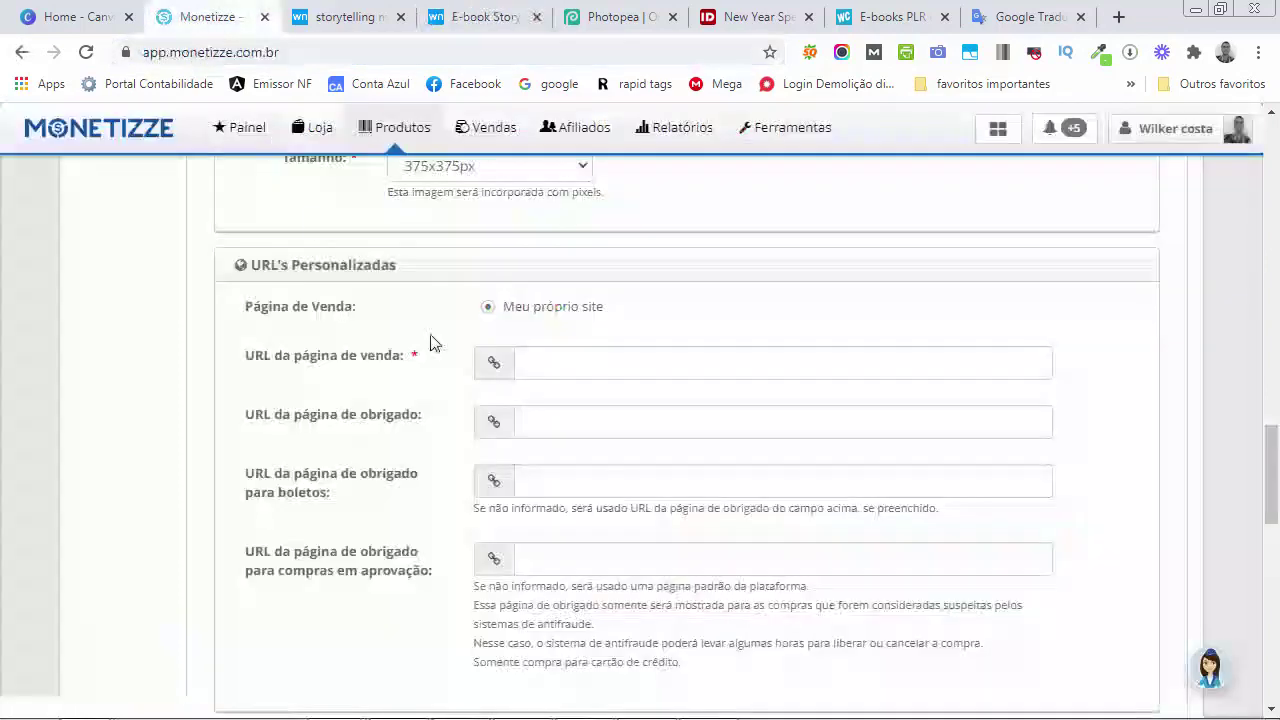
pyautogui.click(570, 376)
pyautogui.hotkey('ctrl', 'v')
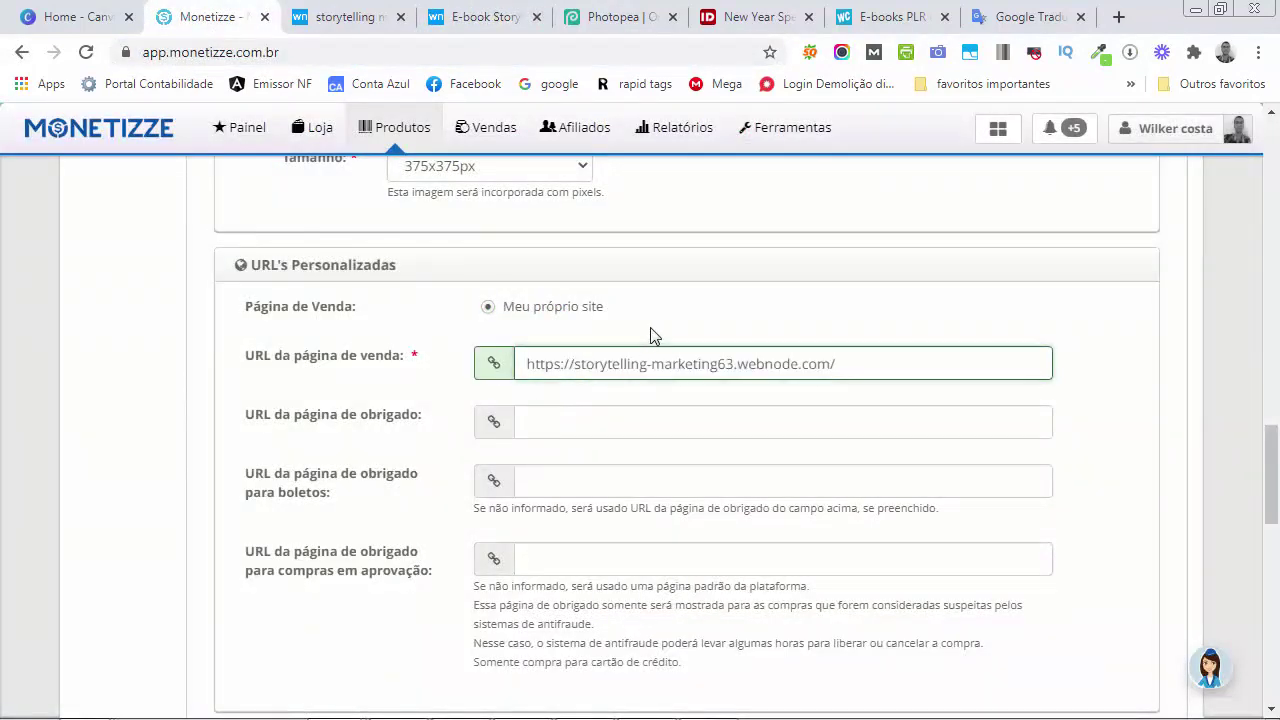
# Scroll down the product form to the required Fotos upload section
pyautogui.scroll(-1, 649, 334)
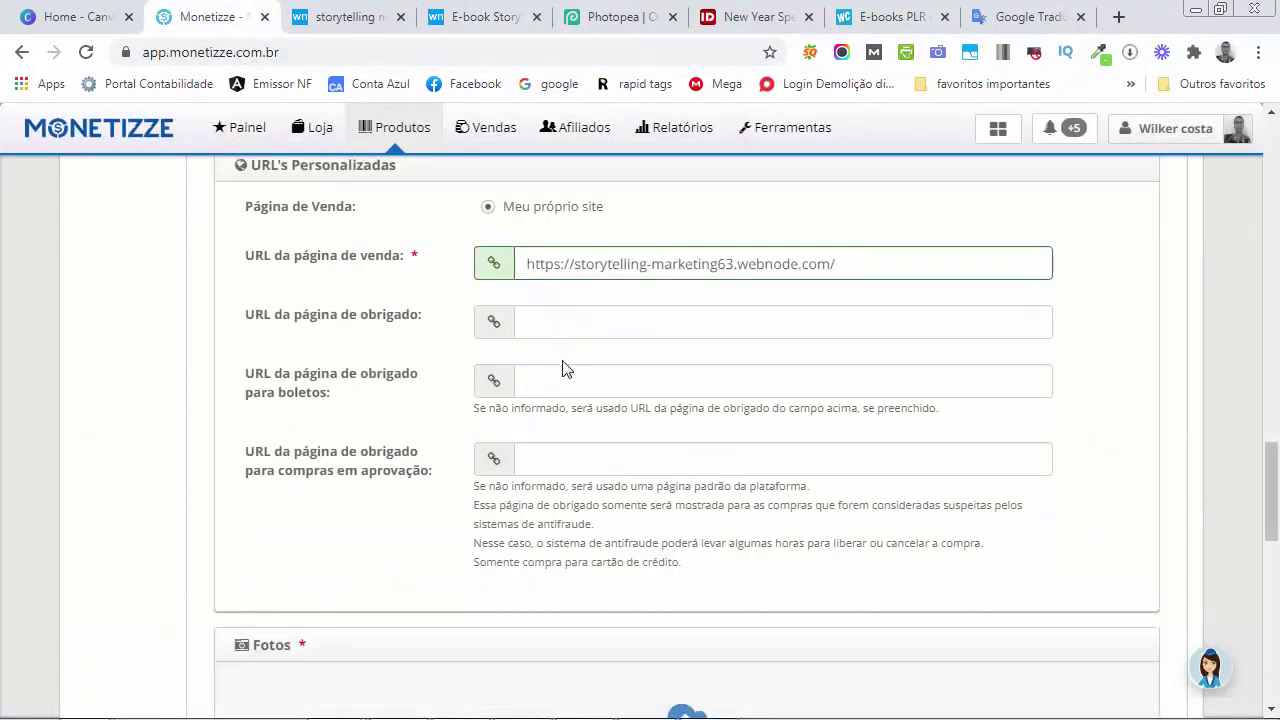
pyautogui.scroll(-1, 550, 430)
pyautogui.scroll(-2, 558, 432)
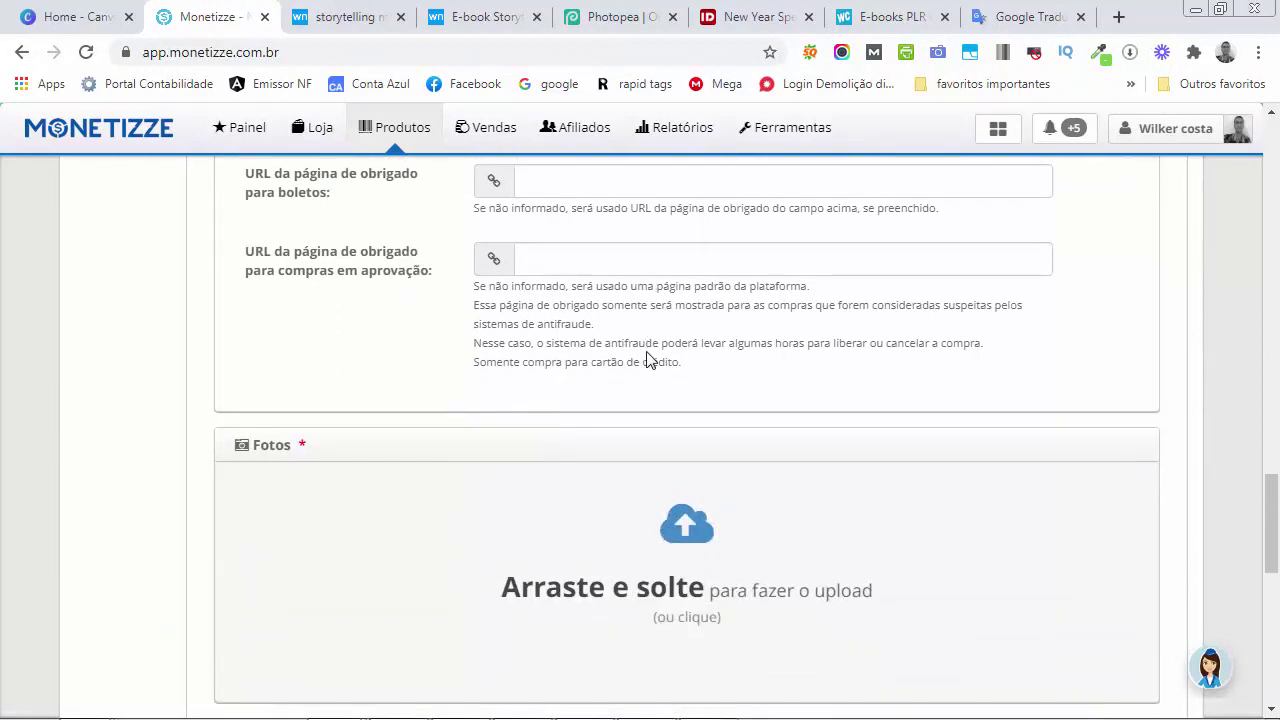
pyautogui.scroll(-2, 647, 360)
pyautogui.moveTo(647, 360)
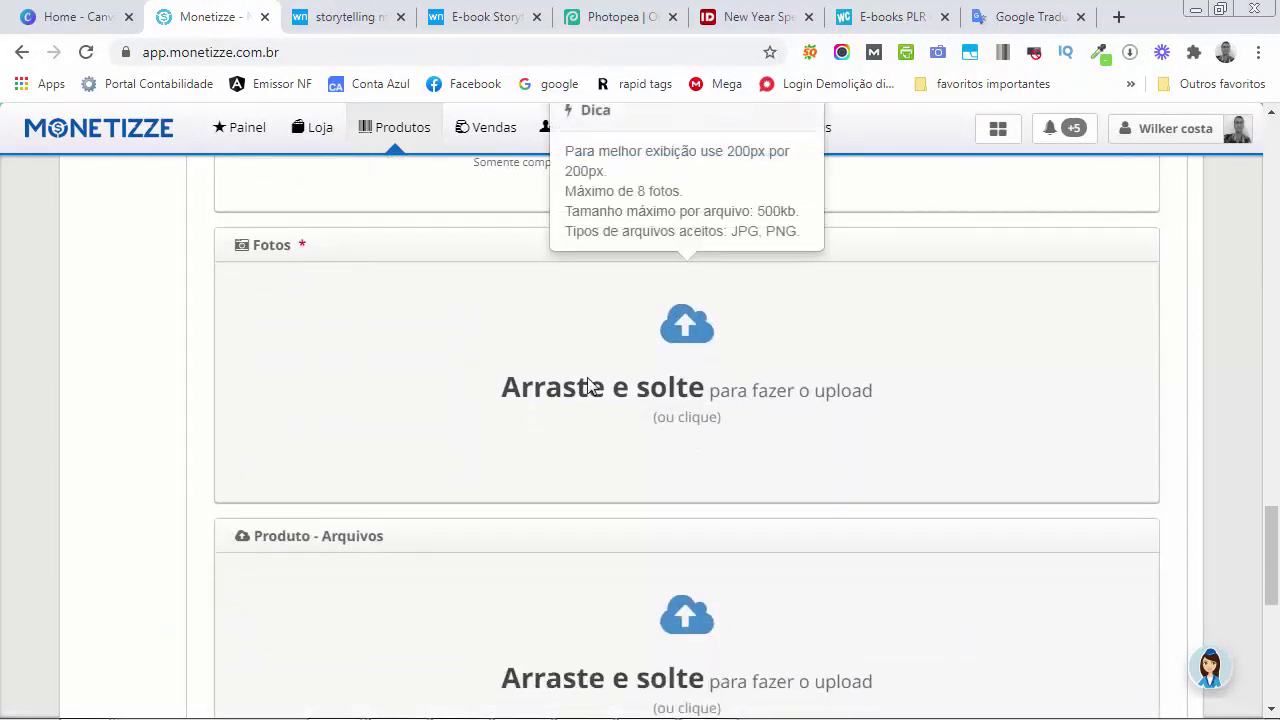
# Upload report-original.png as the product photo in the Fotos section
pyautogui.click(639, 419)
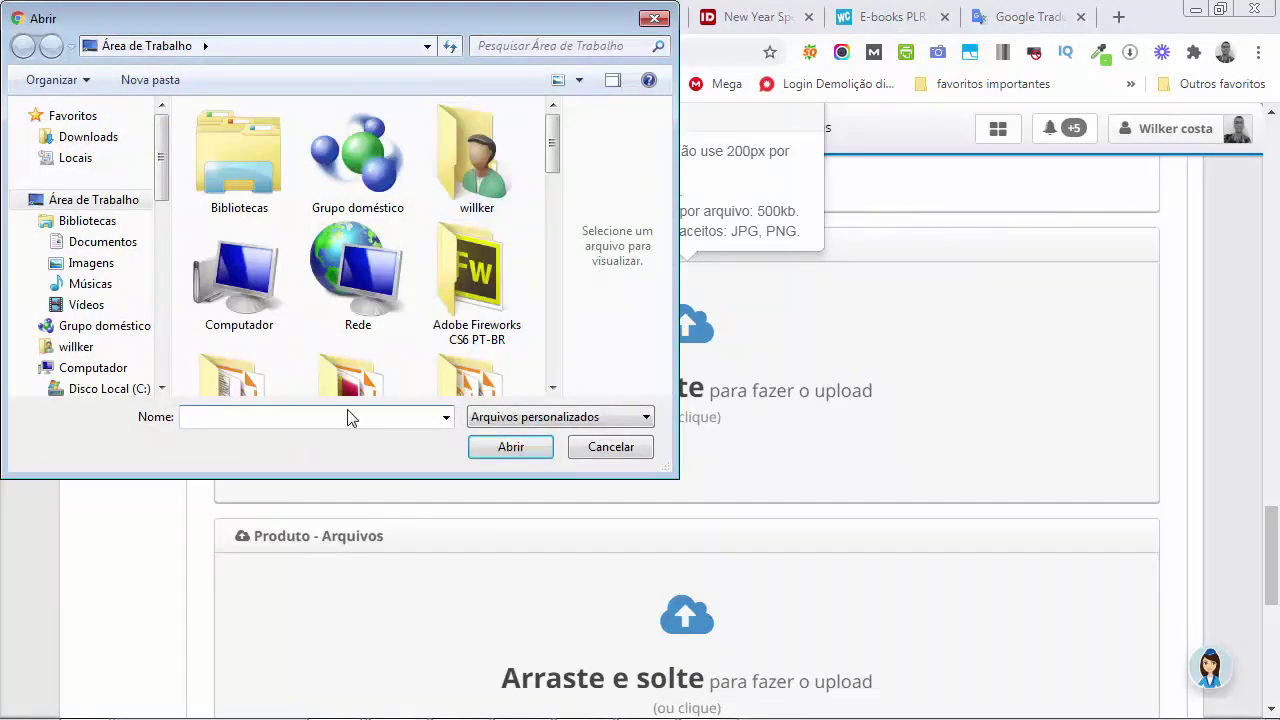
pyautogui.write('re')
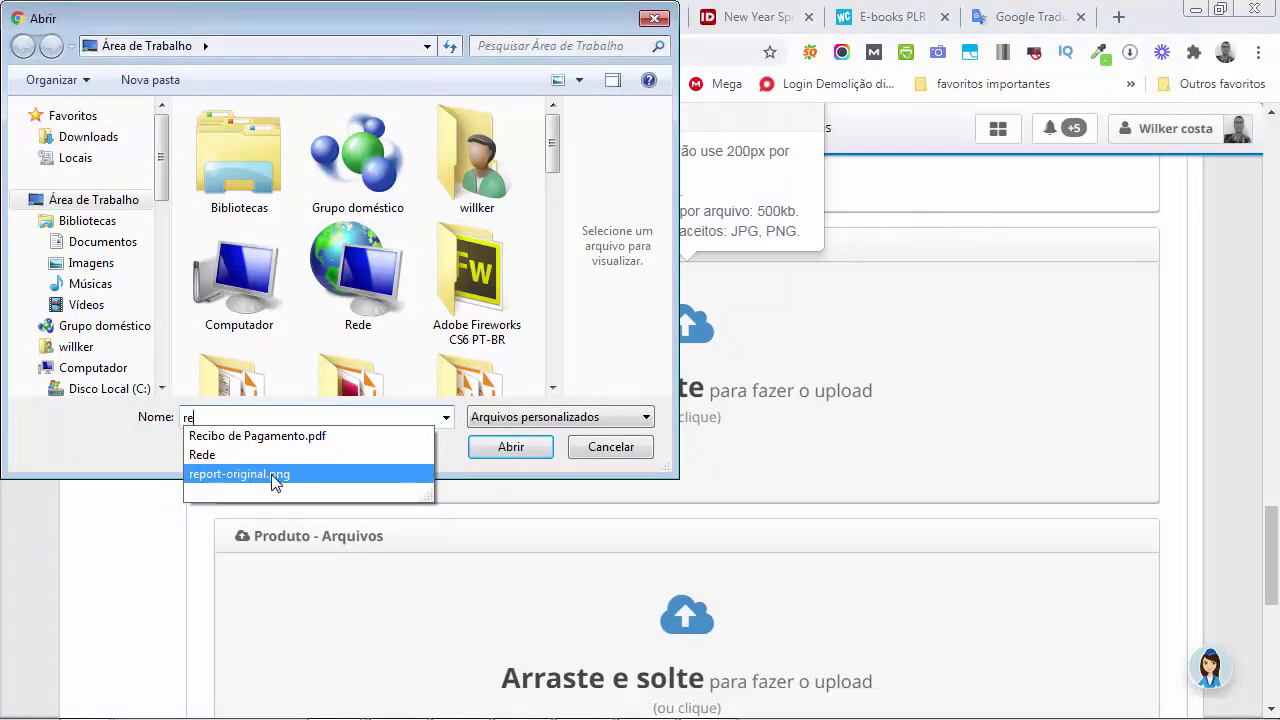
pyautogui.click(275, 478)
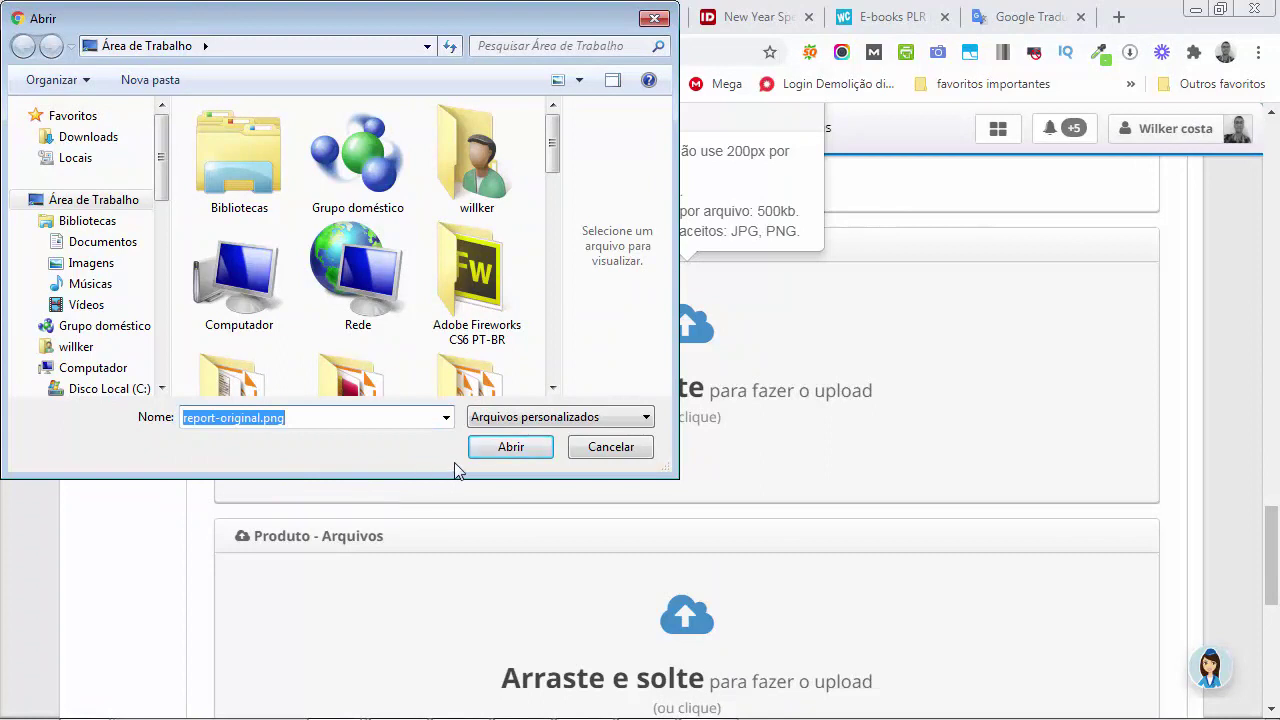
pyautogui.click(514, 448)
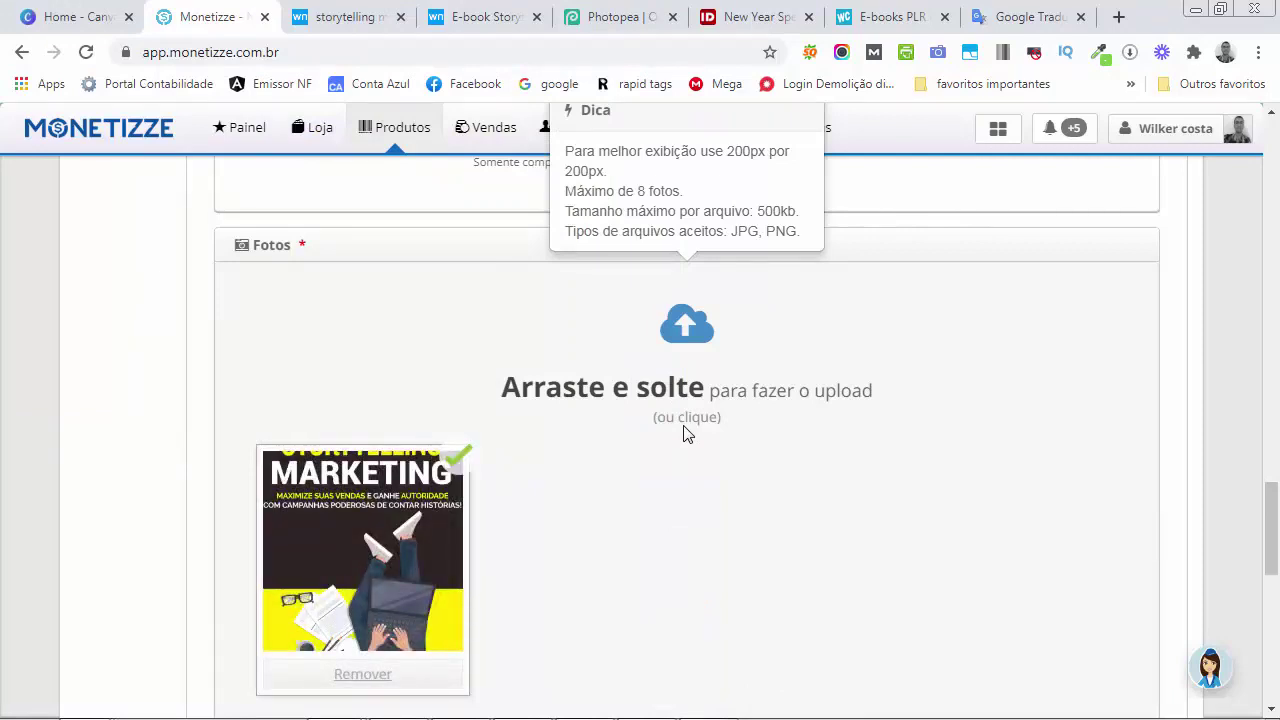
pyautogui.scroll(-2, 686, 433)
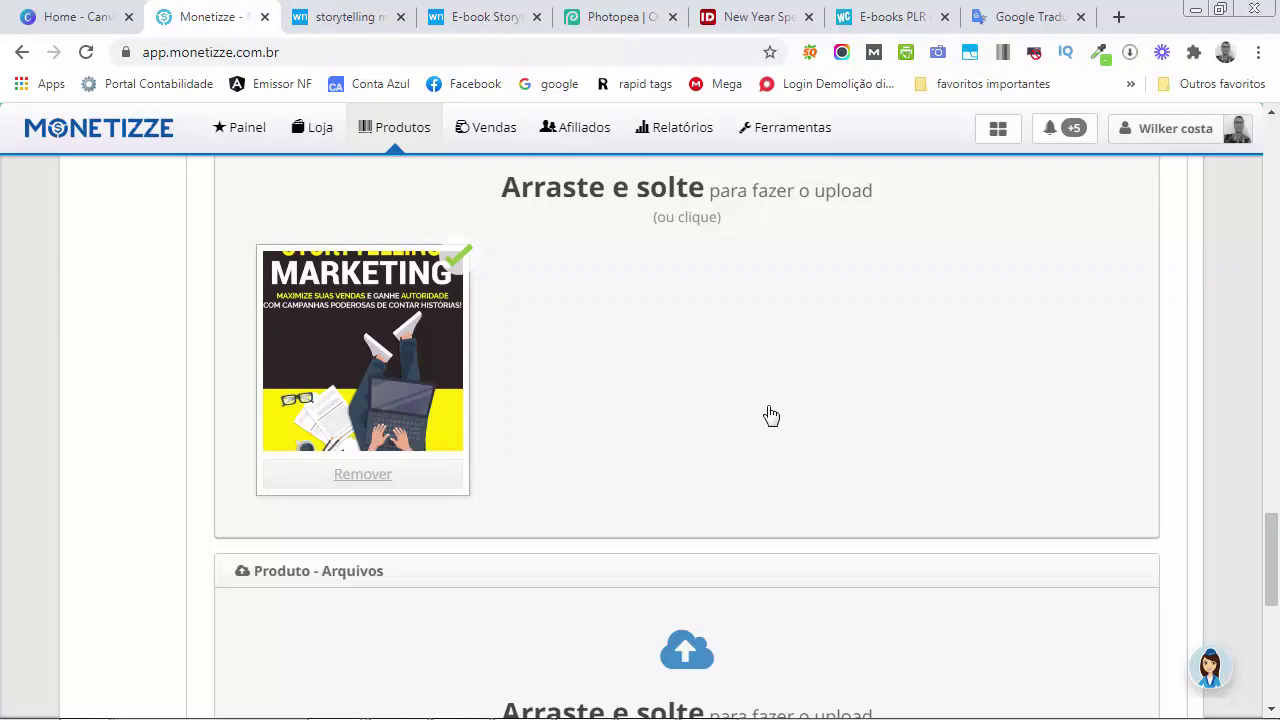
# Upload Storytelling Marketing.pdf as the product file in the Produto - Arquivos area
pyautogui.scroll(-4, 771, 415)
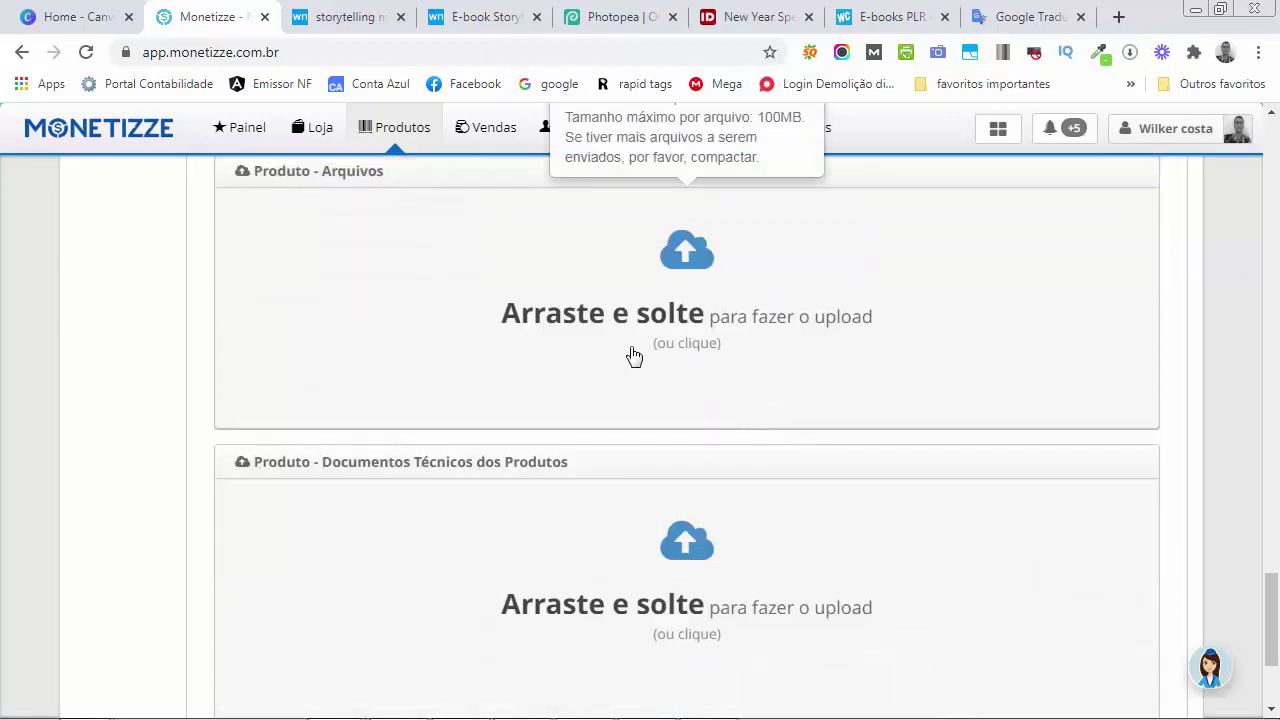
pyautogui.scroll(1, 636, 375)
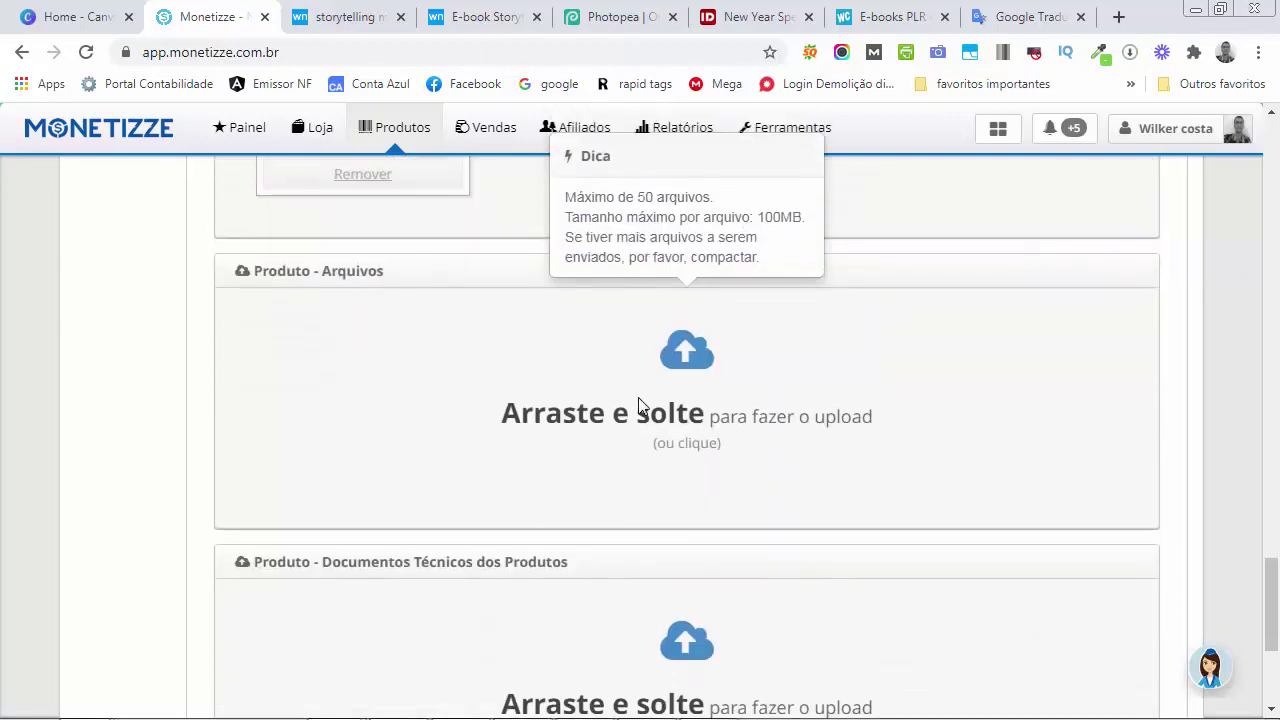
pyautogui.click(556, 390)
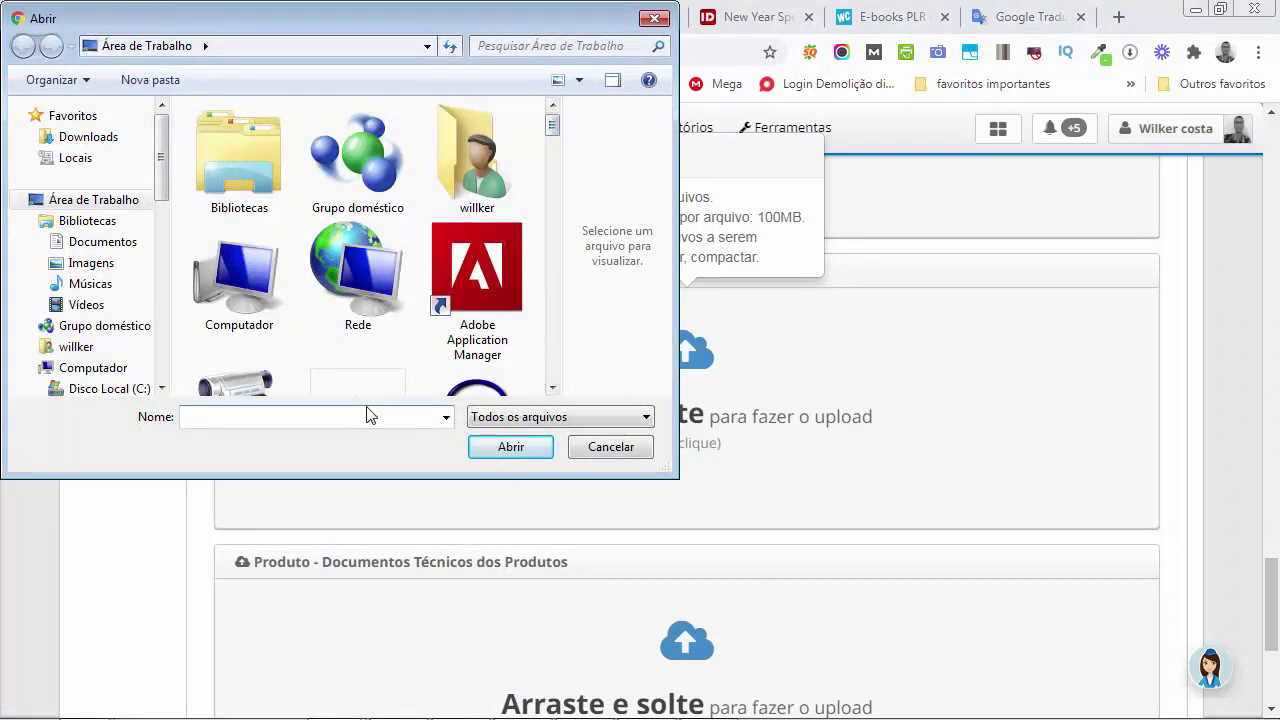
pyautogui.write('w')
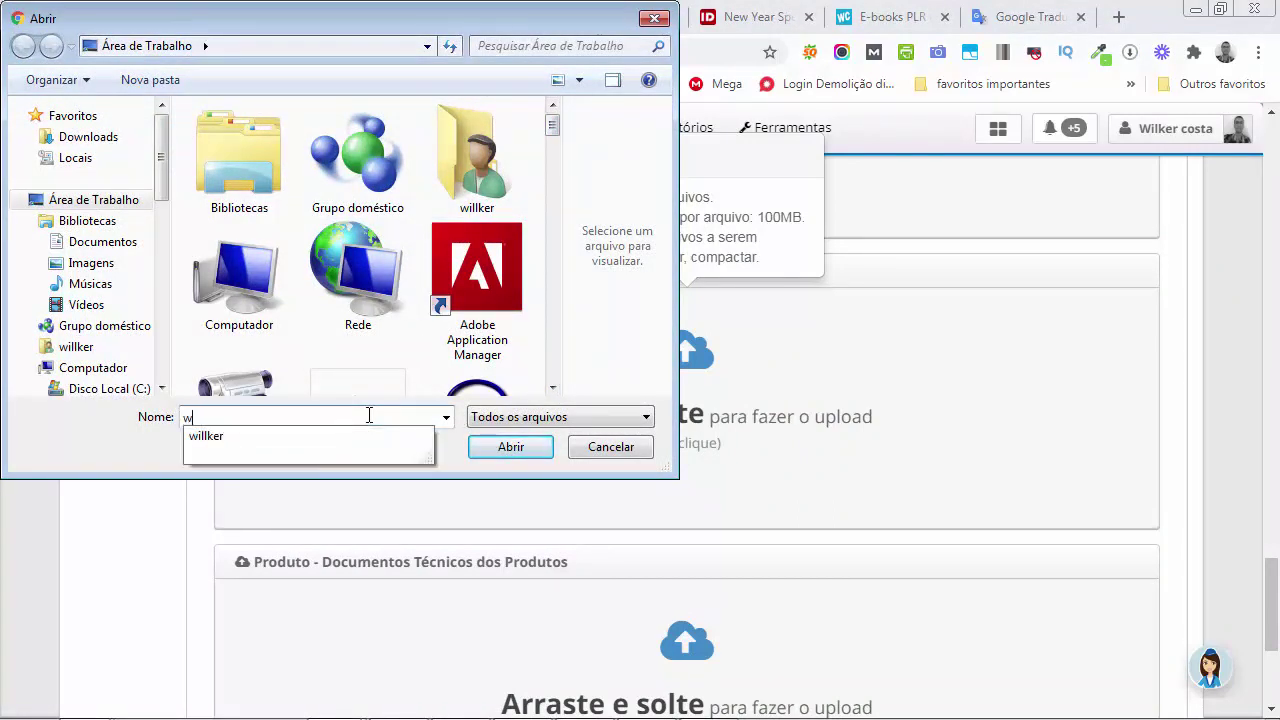
pyautogui.press('BackSpace')
pyautogui.write('sto')
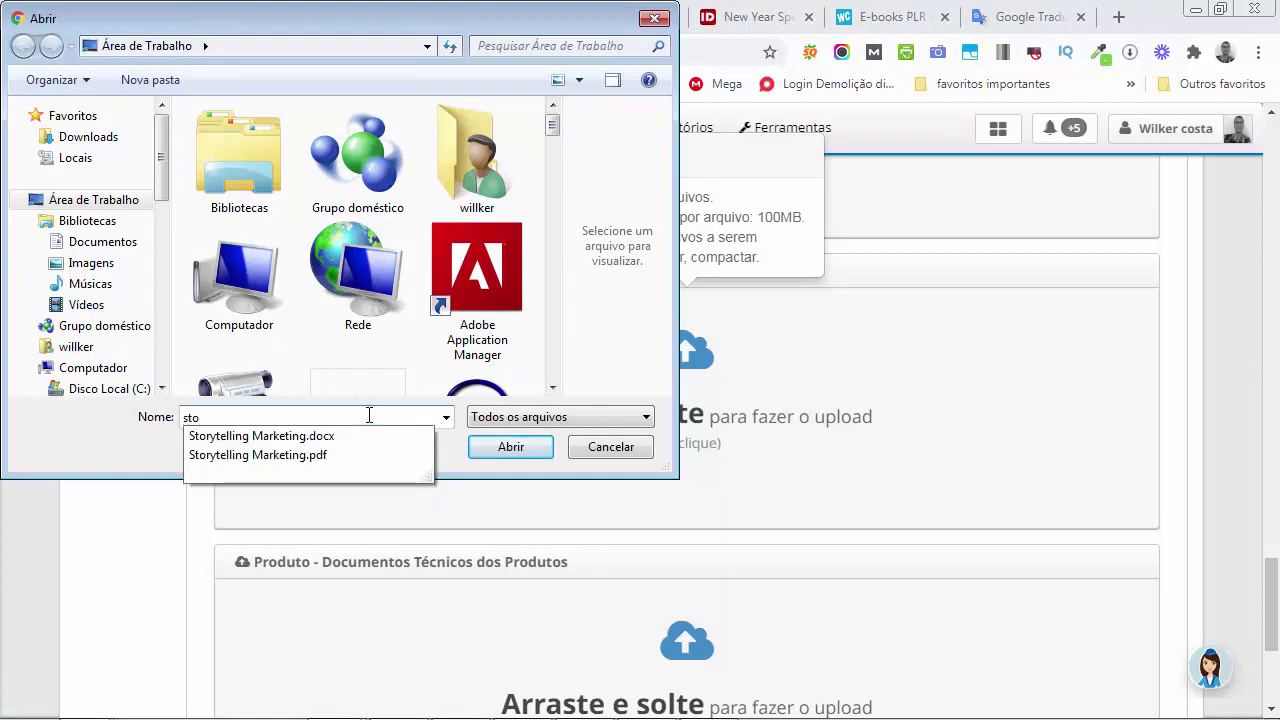
pyautogui.click(307, 455)
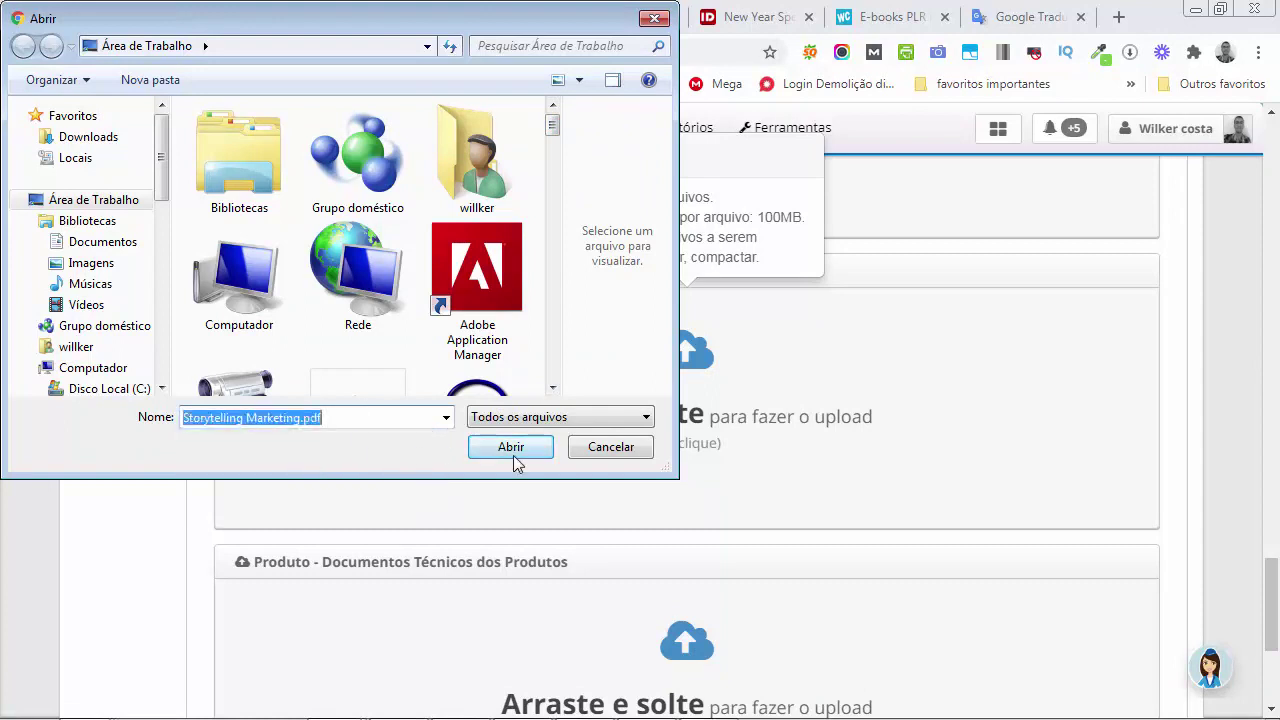
pyautogui.click(512, 455)
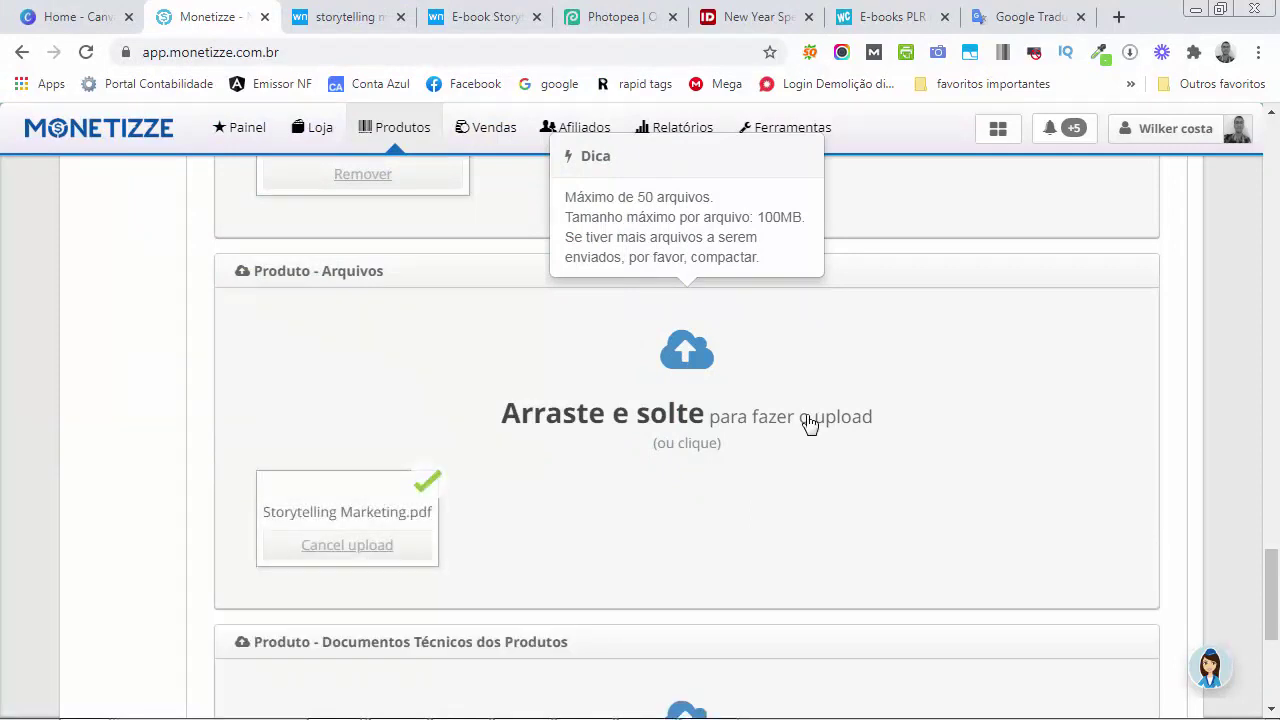
pyautogui.scroll(-1, 810, 424)
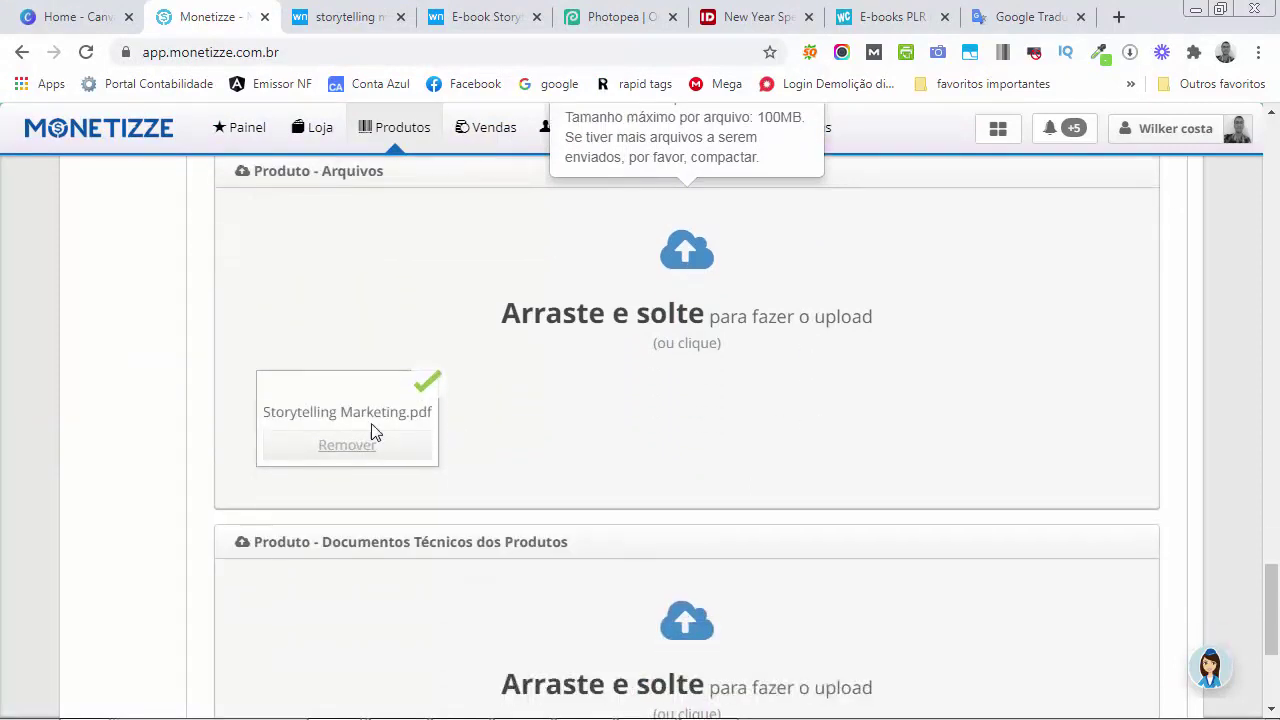
pyautogui.scroll(-3, 791, 443)
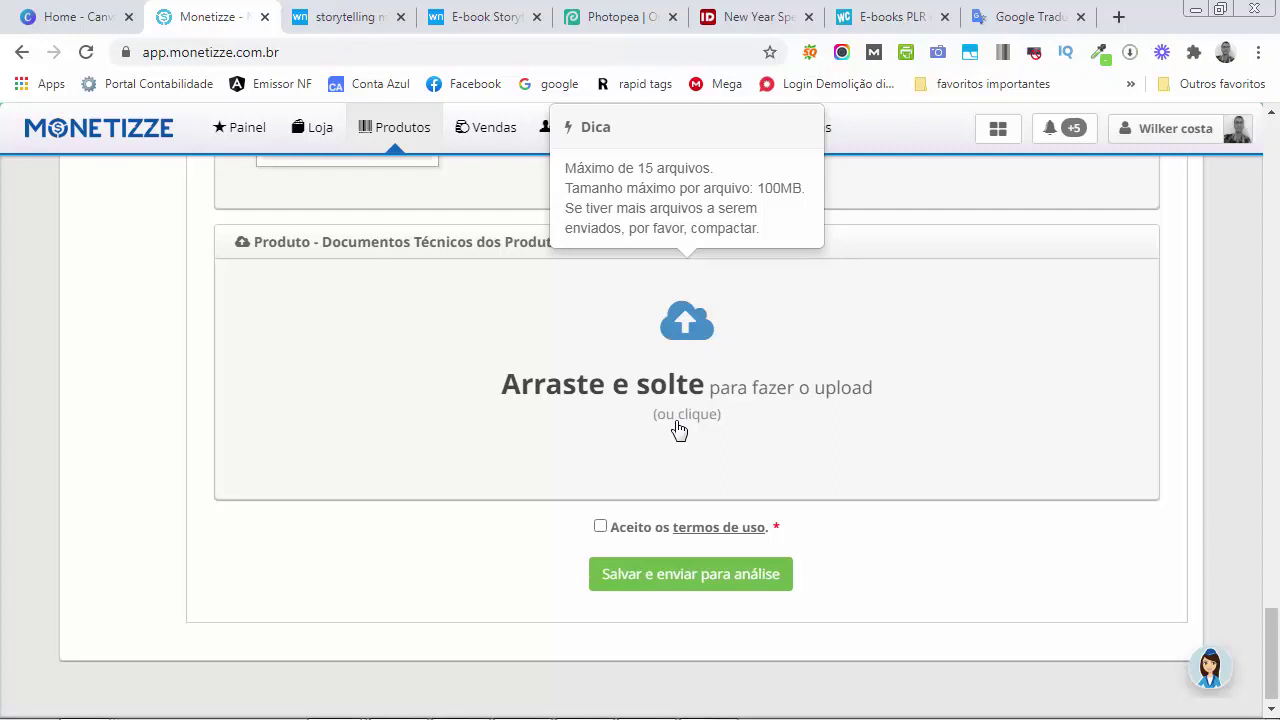
# Accept the terms of use and choose 'Salvar e enviar para análise'
pyautogui.click(600, 527)
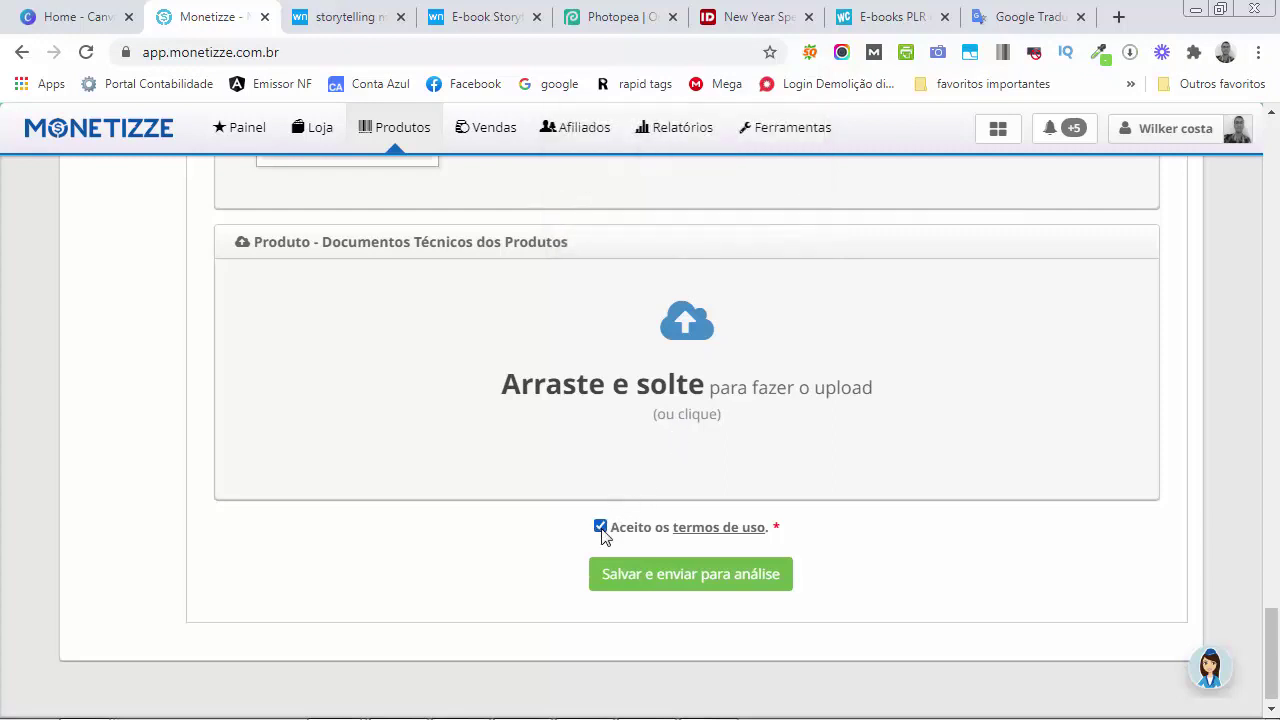
pyautogui.click(691, 578)
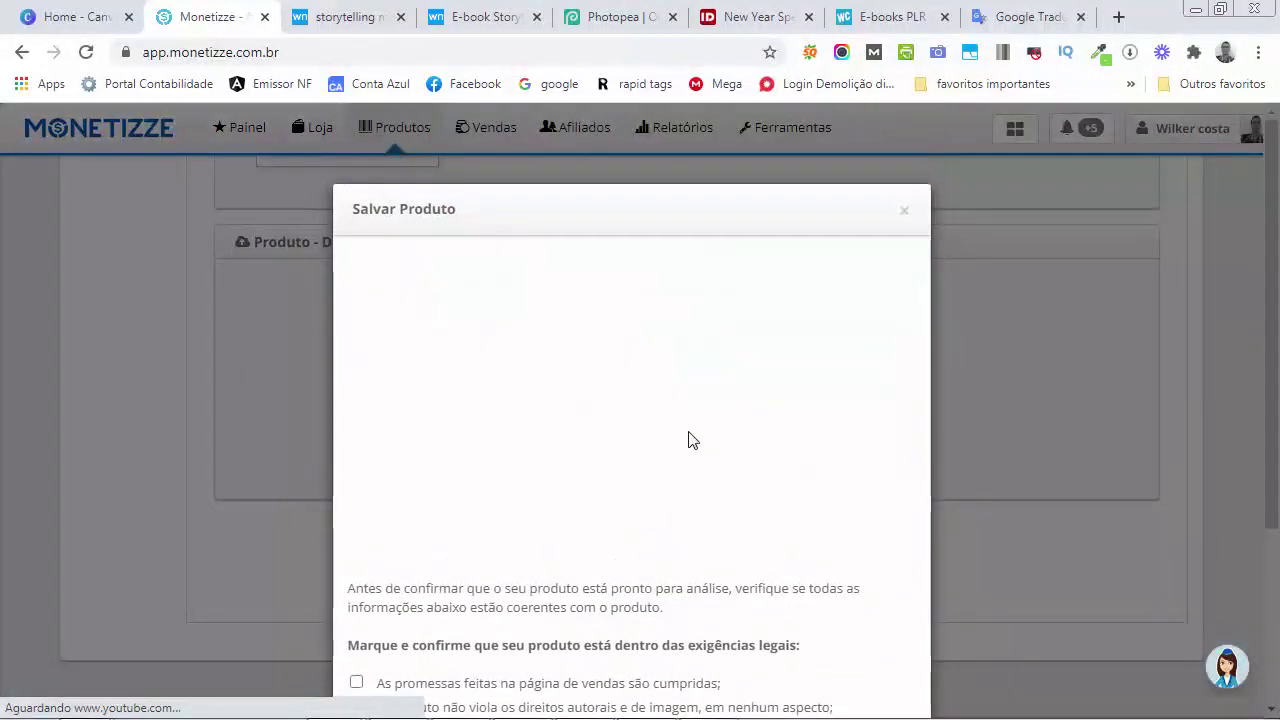
pyautogui.scroll(-3, 693, 440)
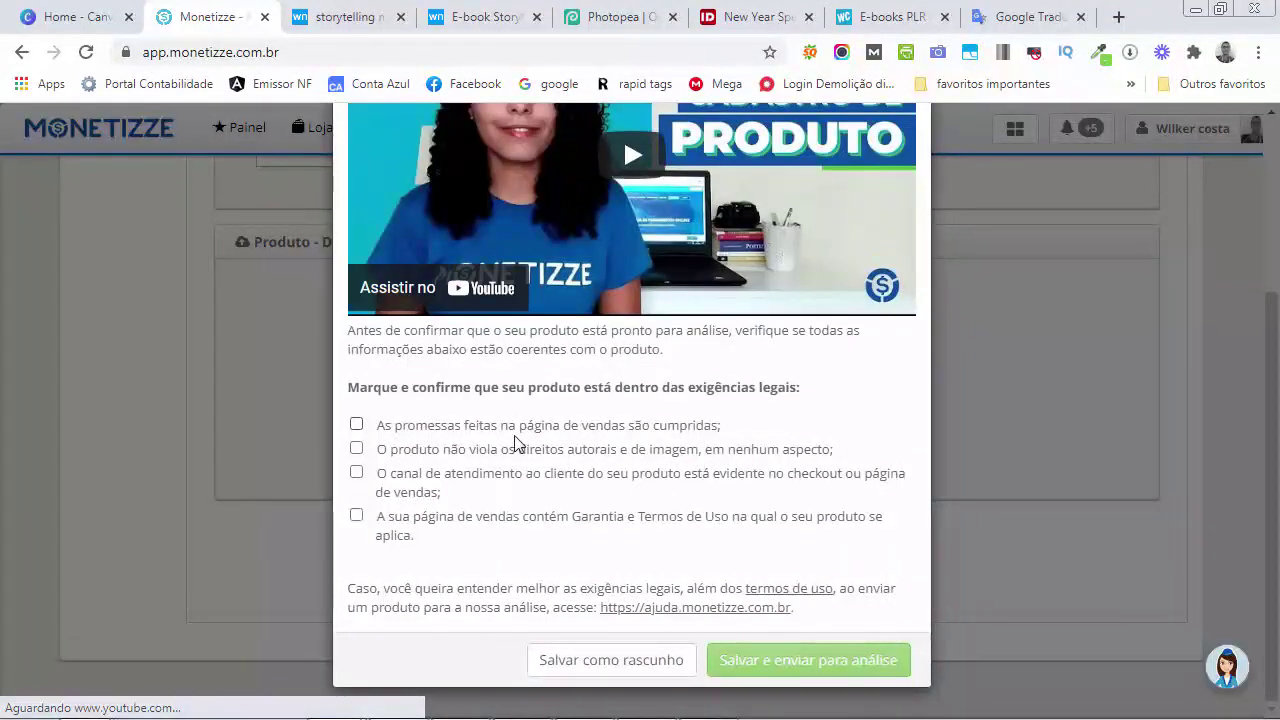
# Confirm all four legal requirements in the modal and submit the product for analysis
pyautogui.click(356, 424)
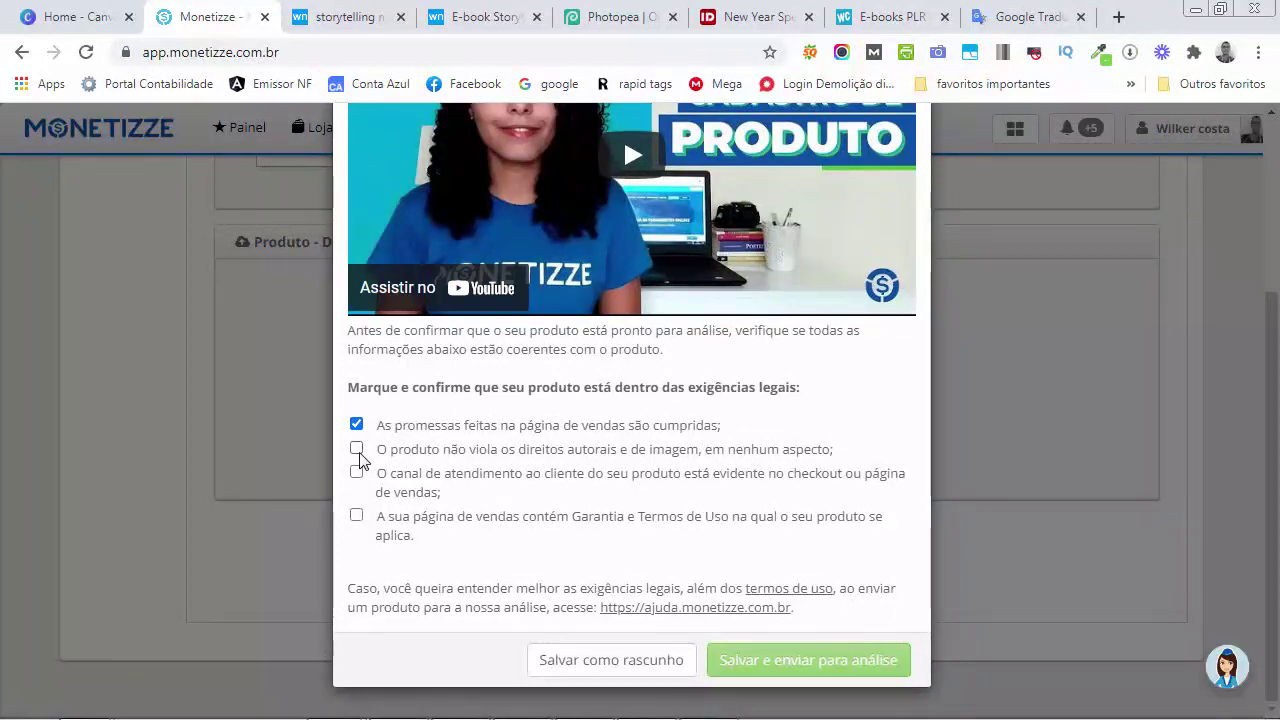
pyautogui.click(357, 449)
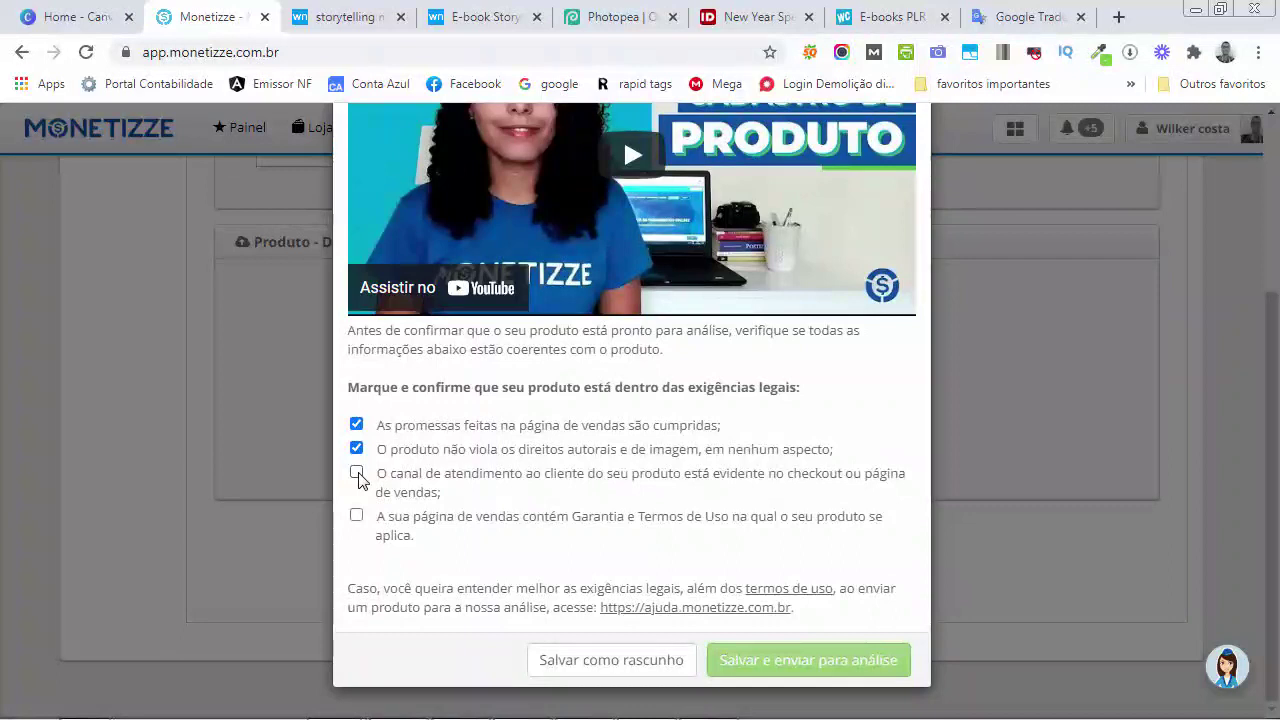
pyautogui.click(358, 477)
pyautogui.click(357, 517)
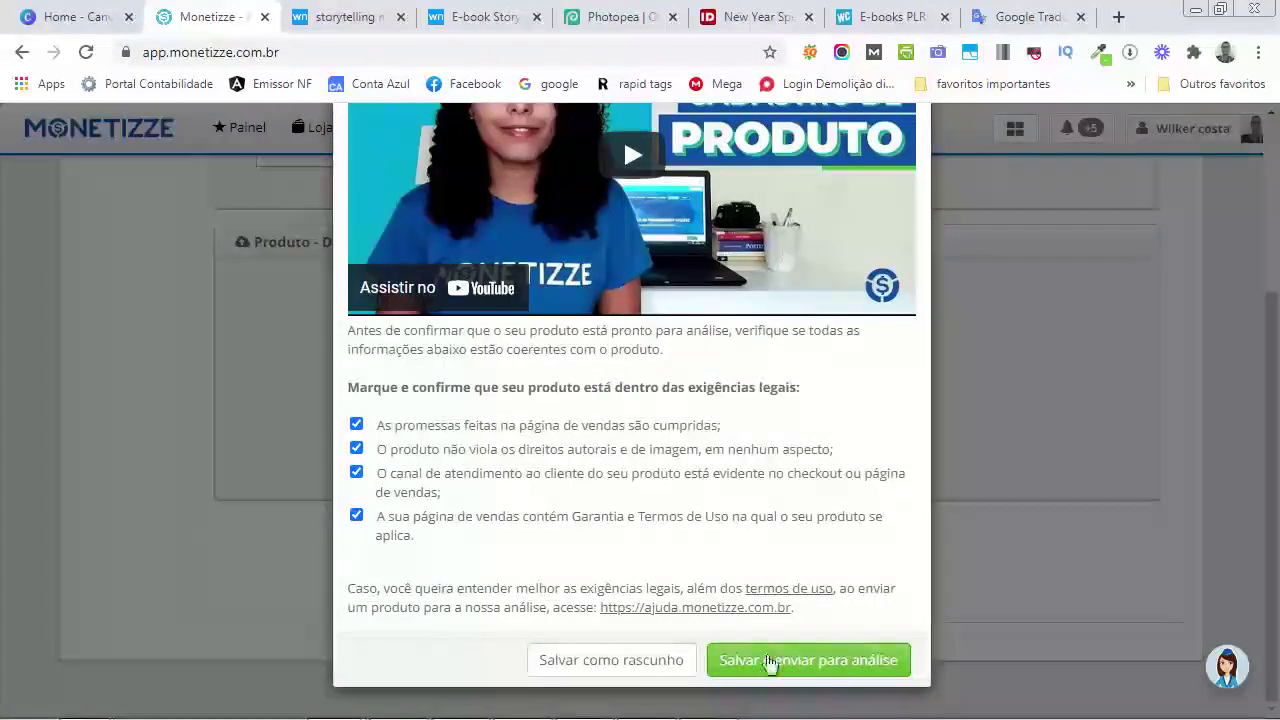
pyautogui.click(845, 663)
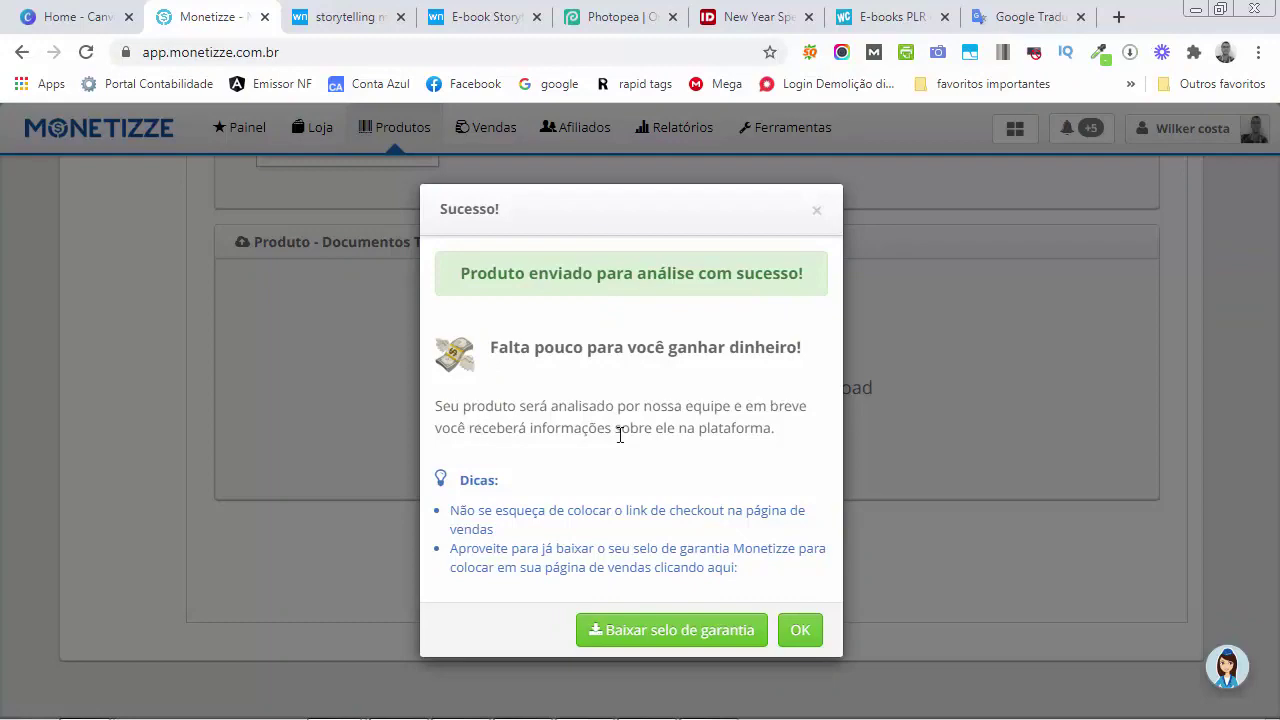
# Dismiss the Sucesso! message and check that the product shows Aguardando Aprovação
pyautogui.click(800, 633)
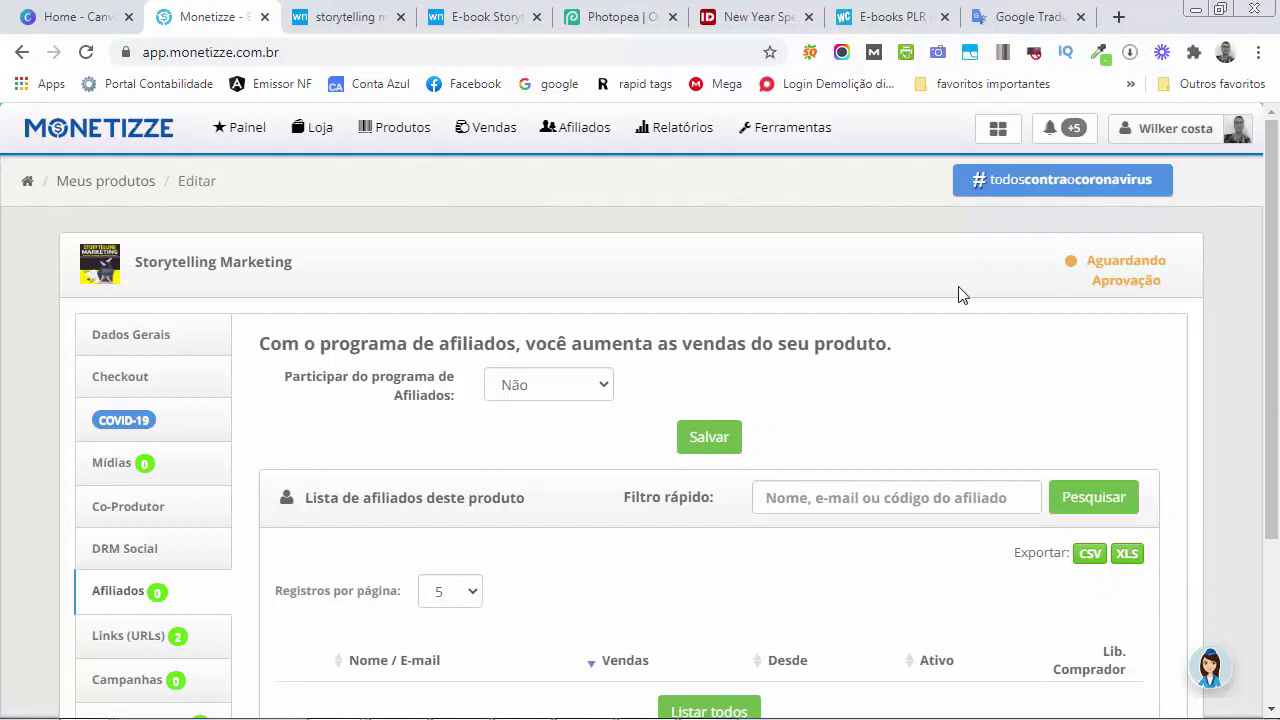
pyautogui.scroll(-1, 245, 358)
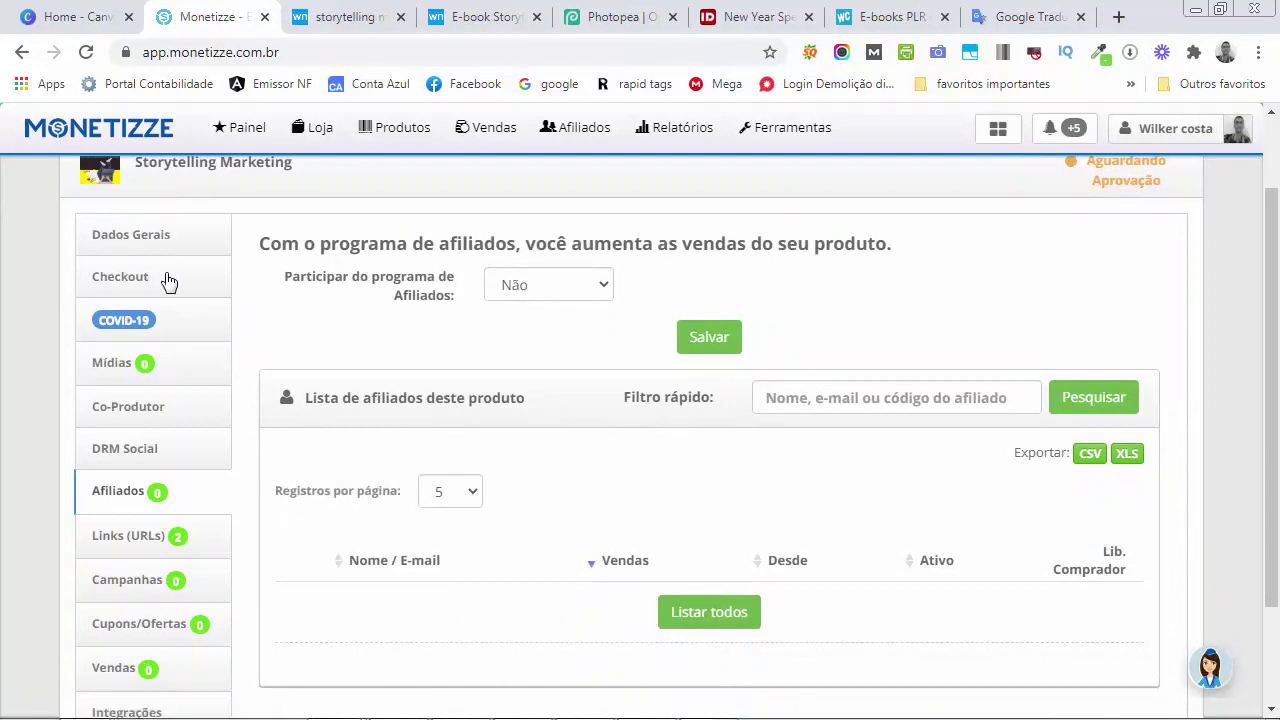
pyautogui.scroll(-3, 183, 390)
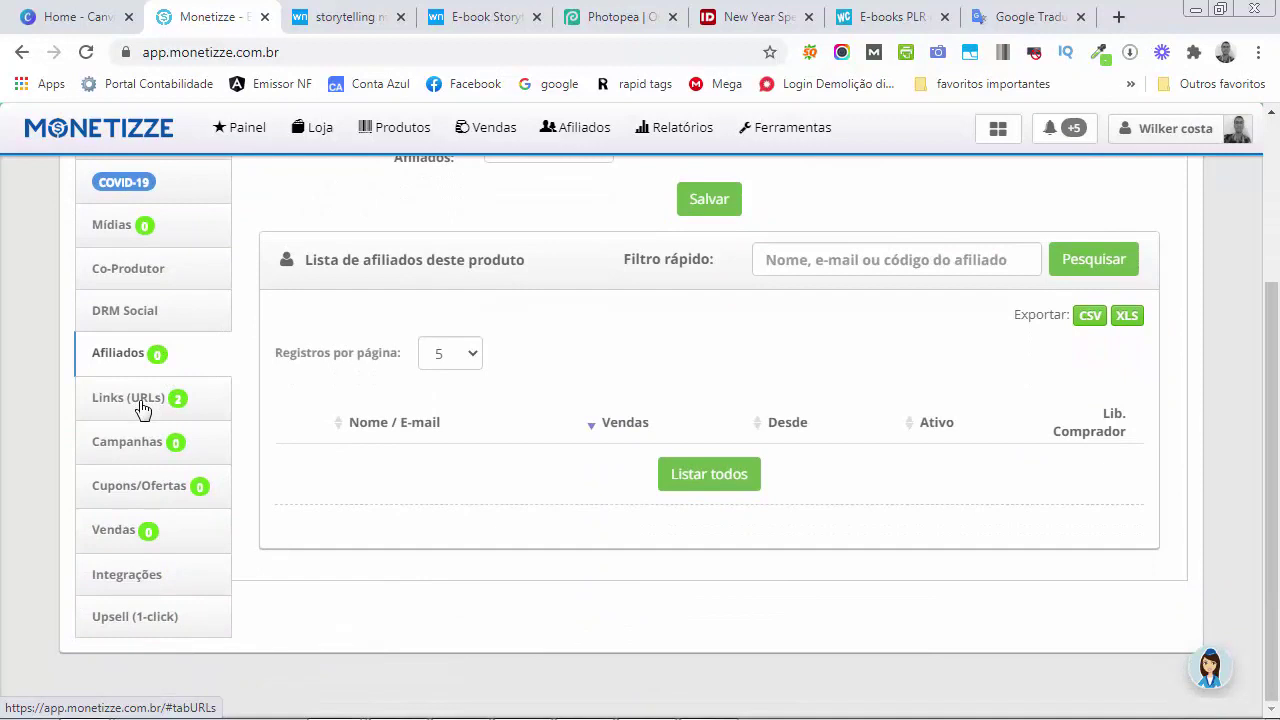
# Copy the checkout URL from Links (URLs) › Link Checkout, then return to the E-book Story tab
pyautogui.click(143, 408)
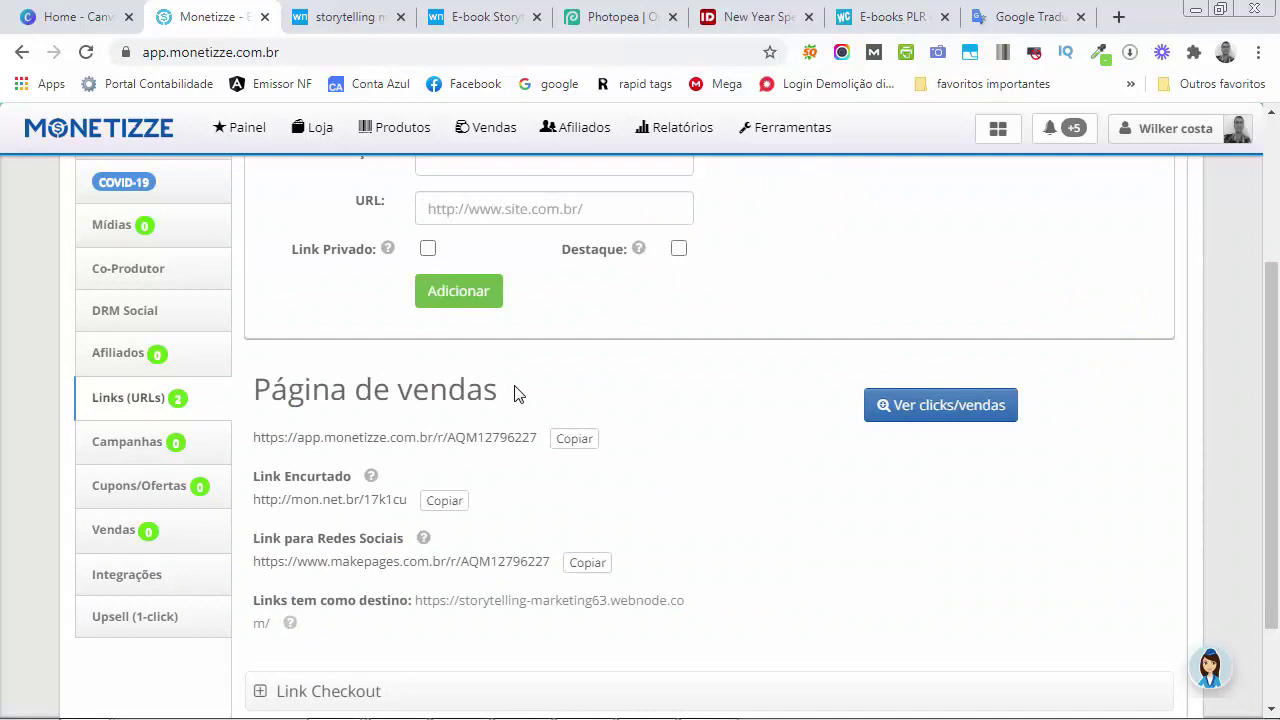
pyautogui.scroll(-1, 517, 393)
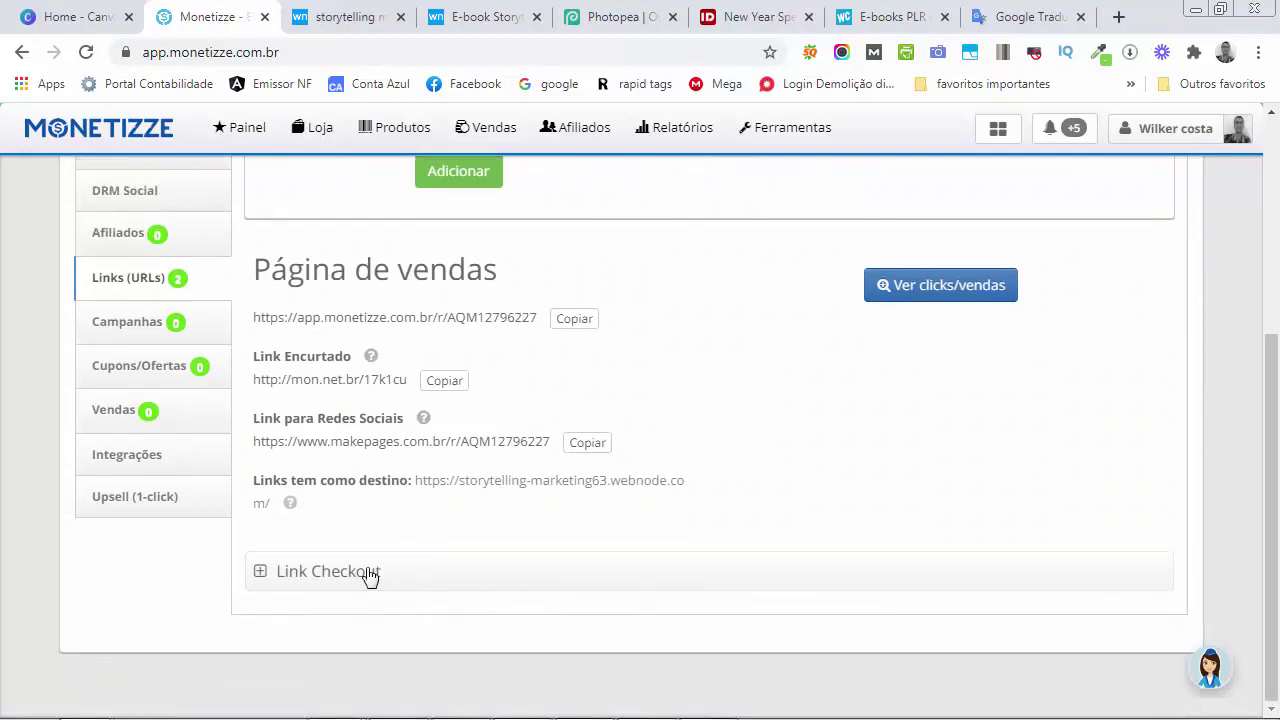
pyautogui.click(372, 573)
pyautogui.scroll(-1, 390, 560)
pyautogui.scroll(-1, 400, 550)
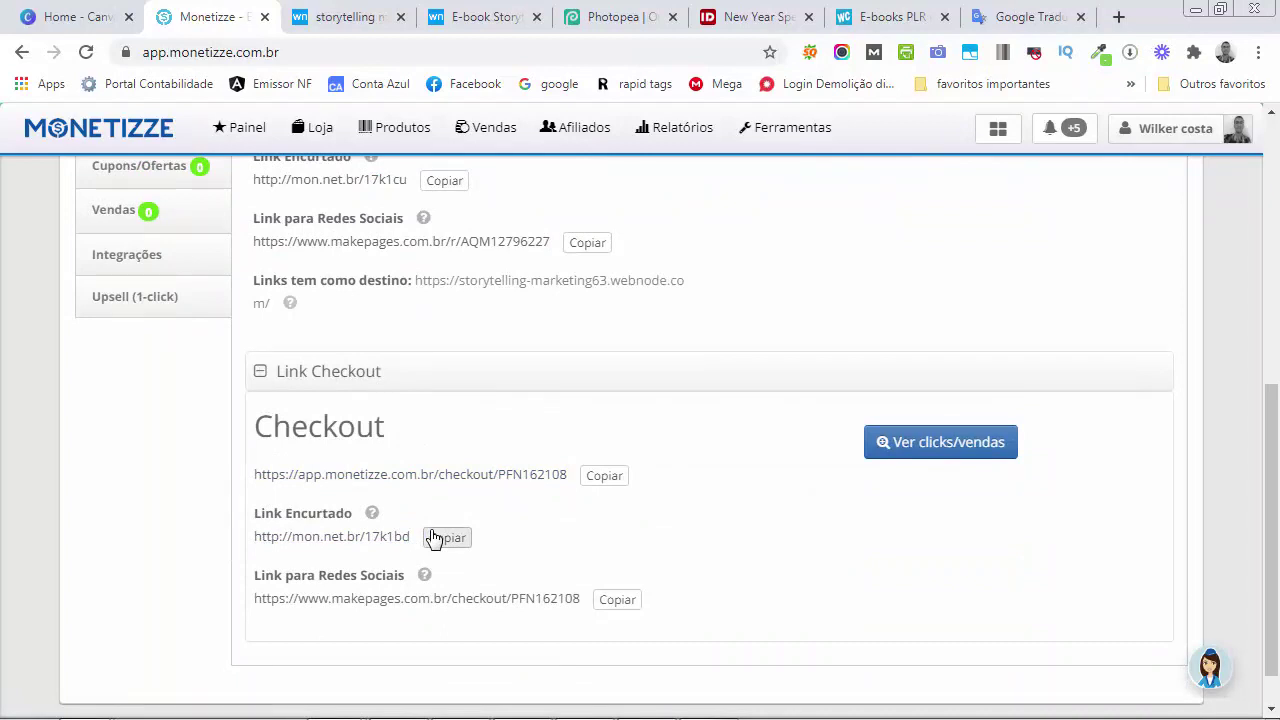
pyautogui.click(604, 477)
pyautogui.click(482, 17)
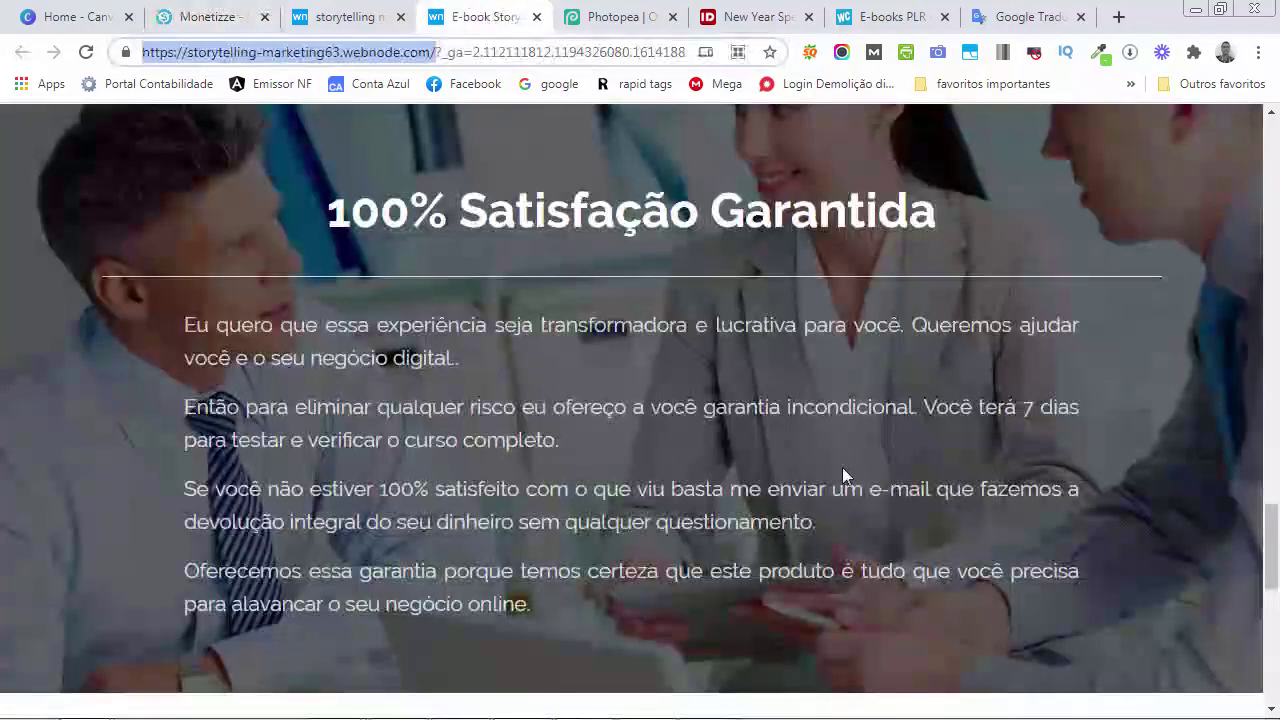
# Start editing the Webnode site from the project dashboard
pyautogui.scroll(-5, 842, 467)
pyautogui.scroll(15, 842, 475)
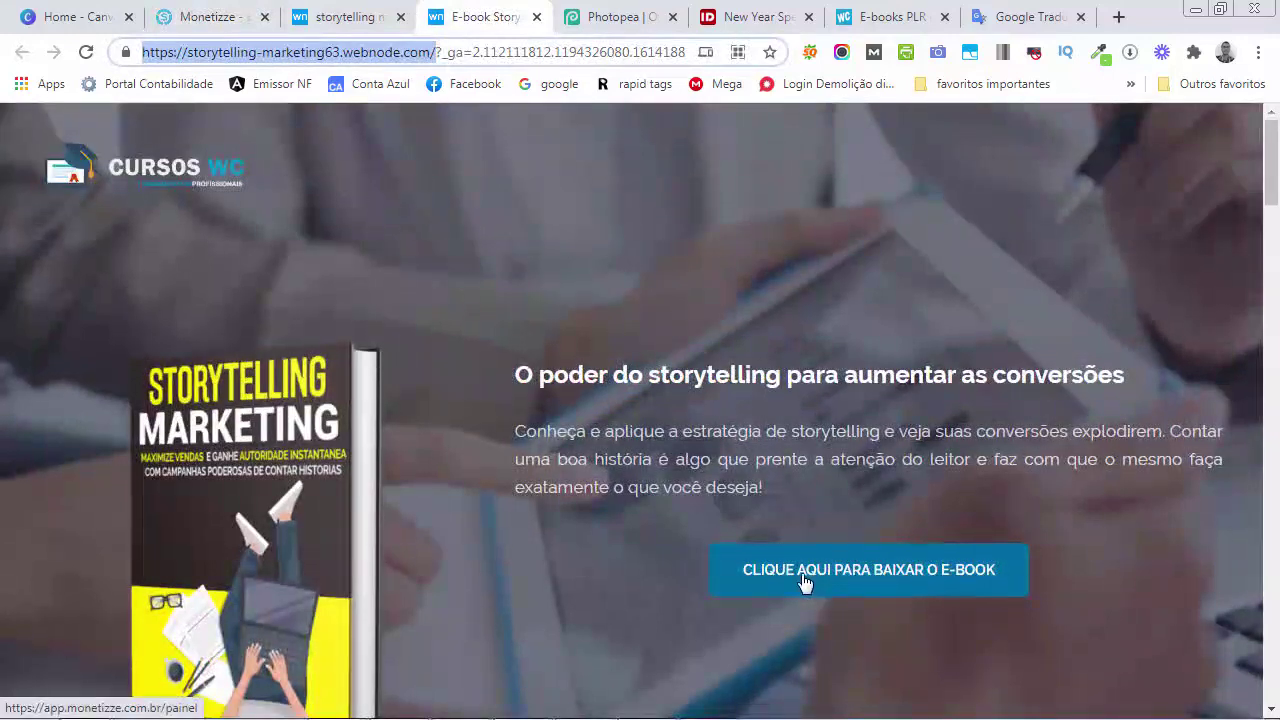
pyautogui.click(360, 27)
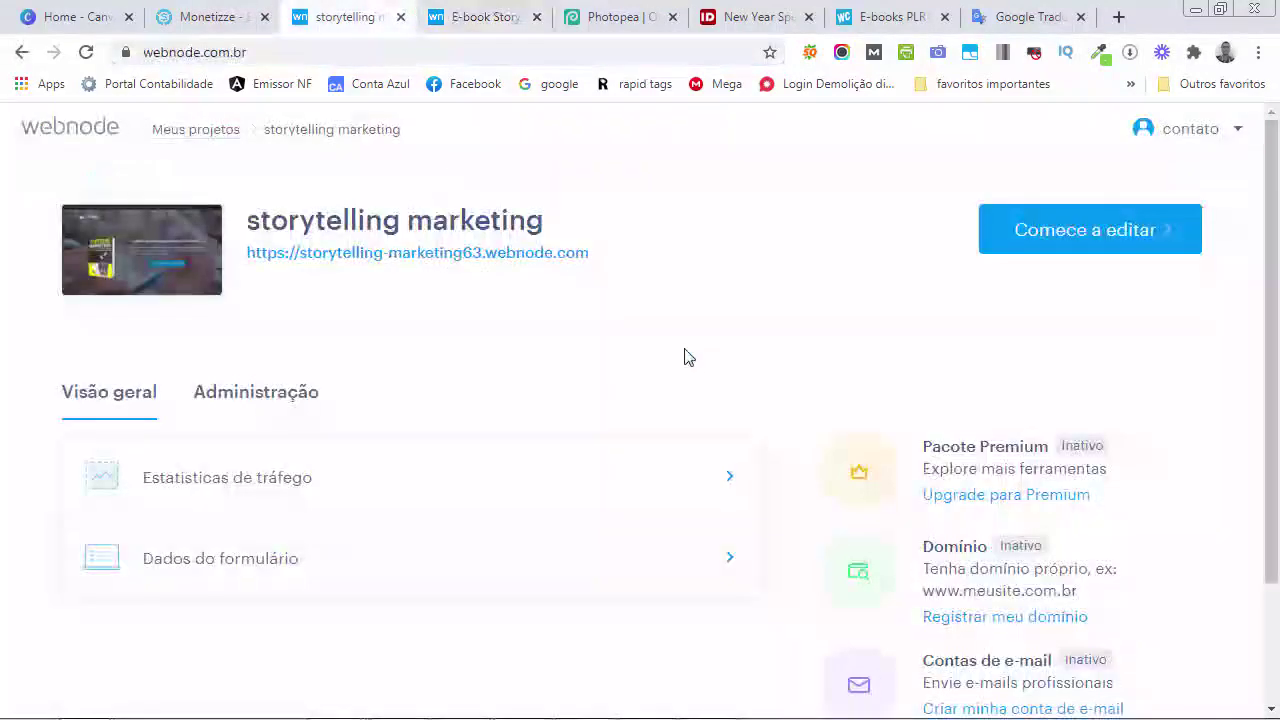
pyautogui.click(1047, 234)
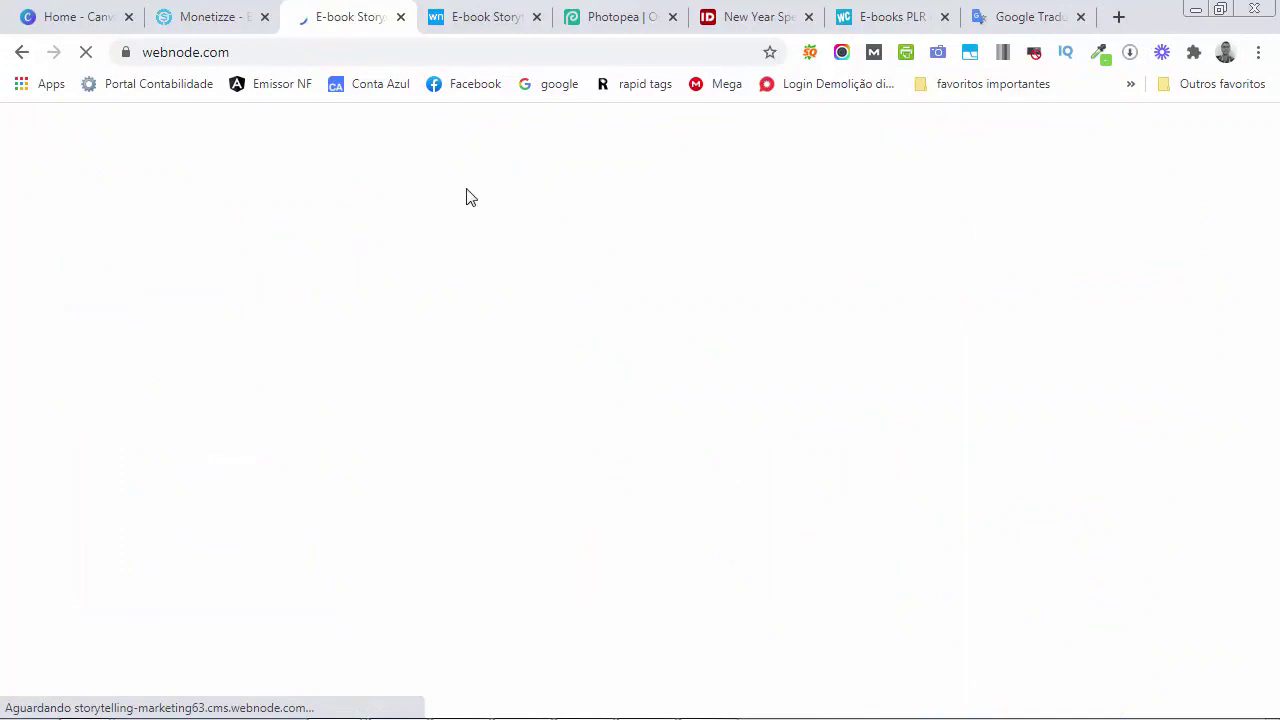
# Copy the Monetizze checkout URL again and go back to the Webnode editor
pyautogui.click(211, 15)
pyautogui.click(604, 476)
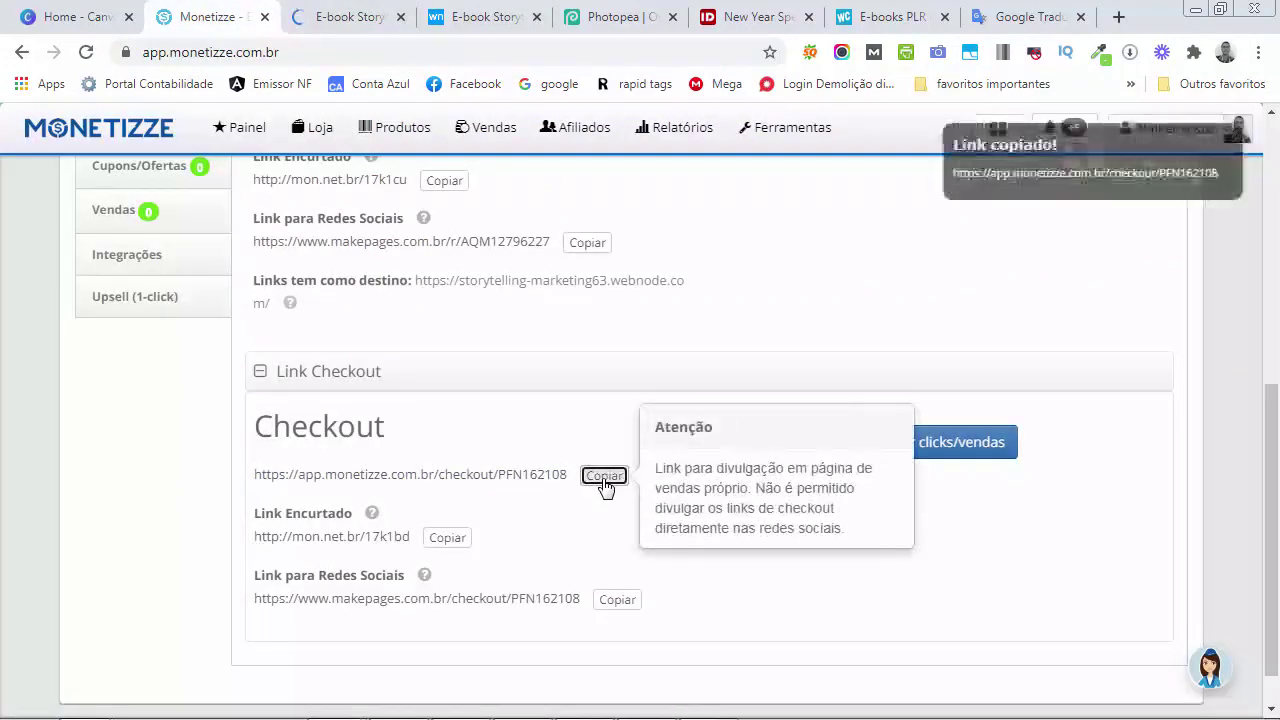
pyautogui.click(604, 476)
pyautogui.click(340, 16)
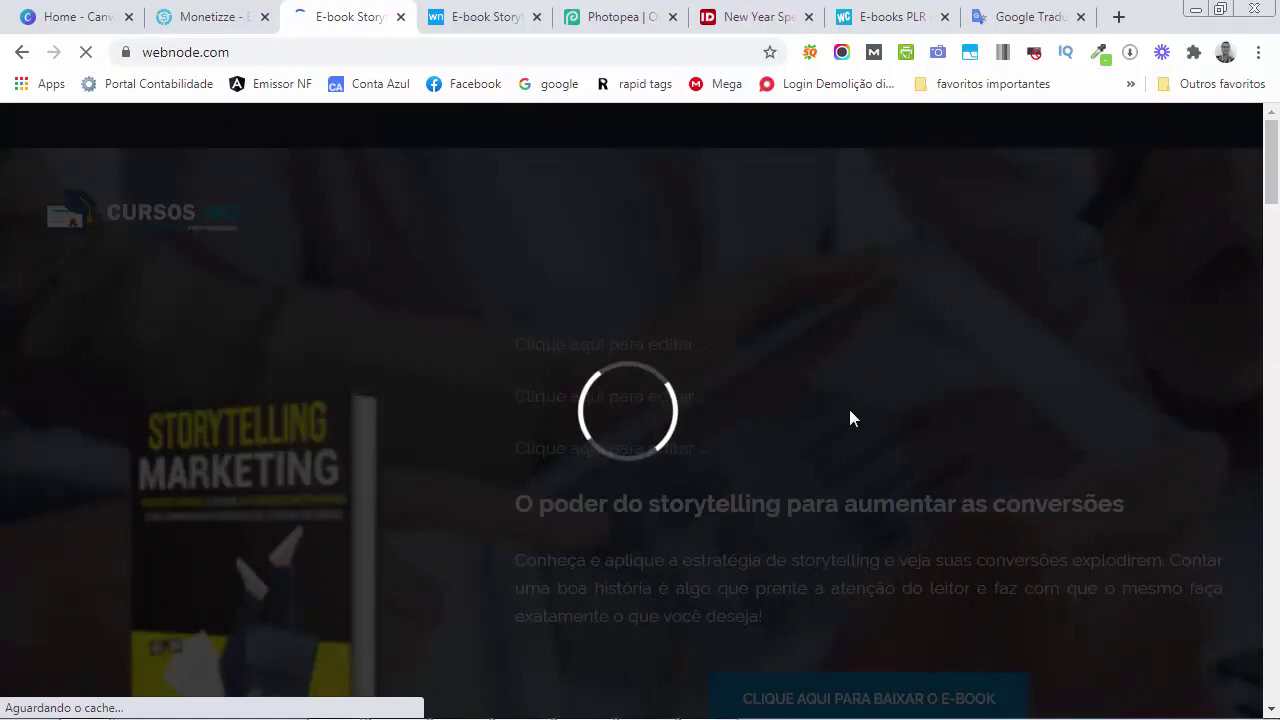
pyautogui.scroll(-3, 850, 411)
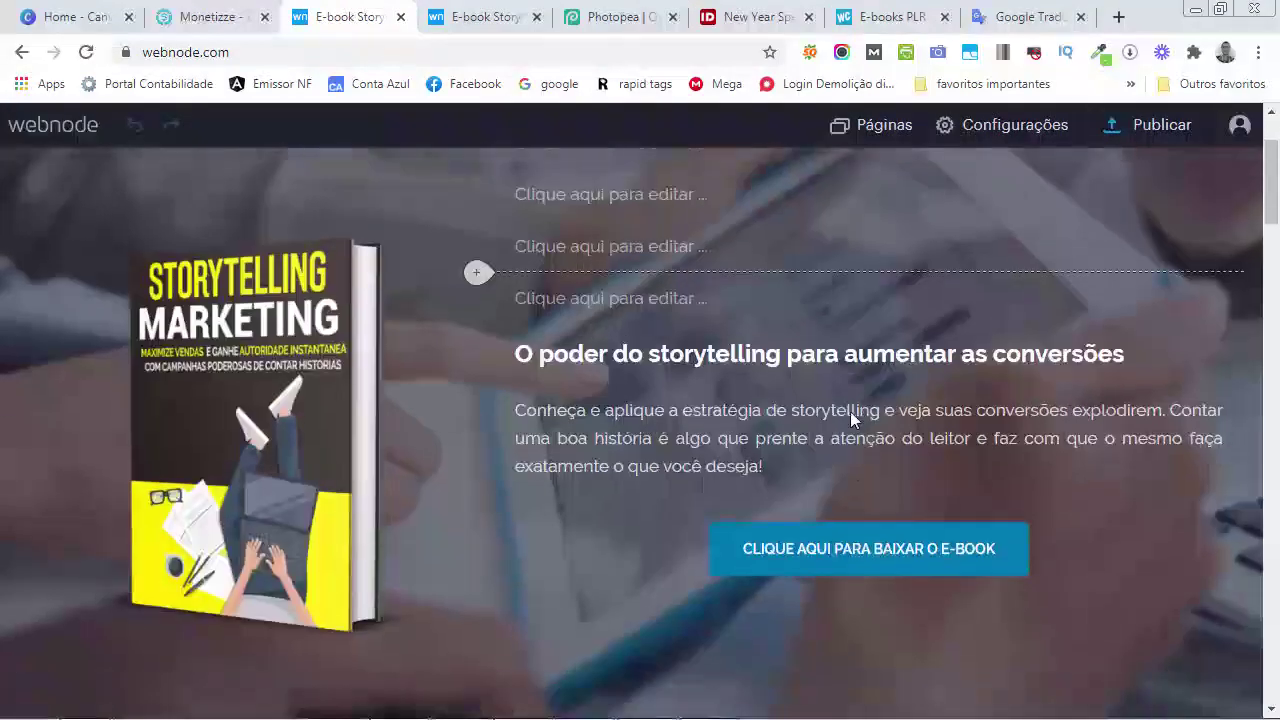
# Replace the hero and testimonials download buttons' links with the Monetizze checkout URL
pyautogui.click(803, 390)
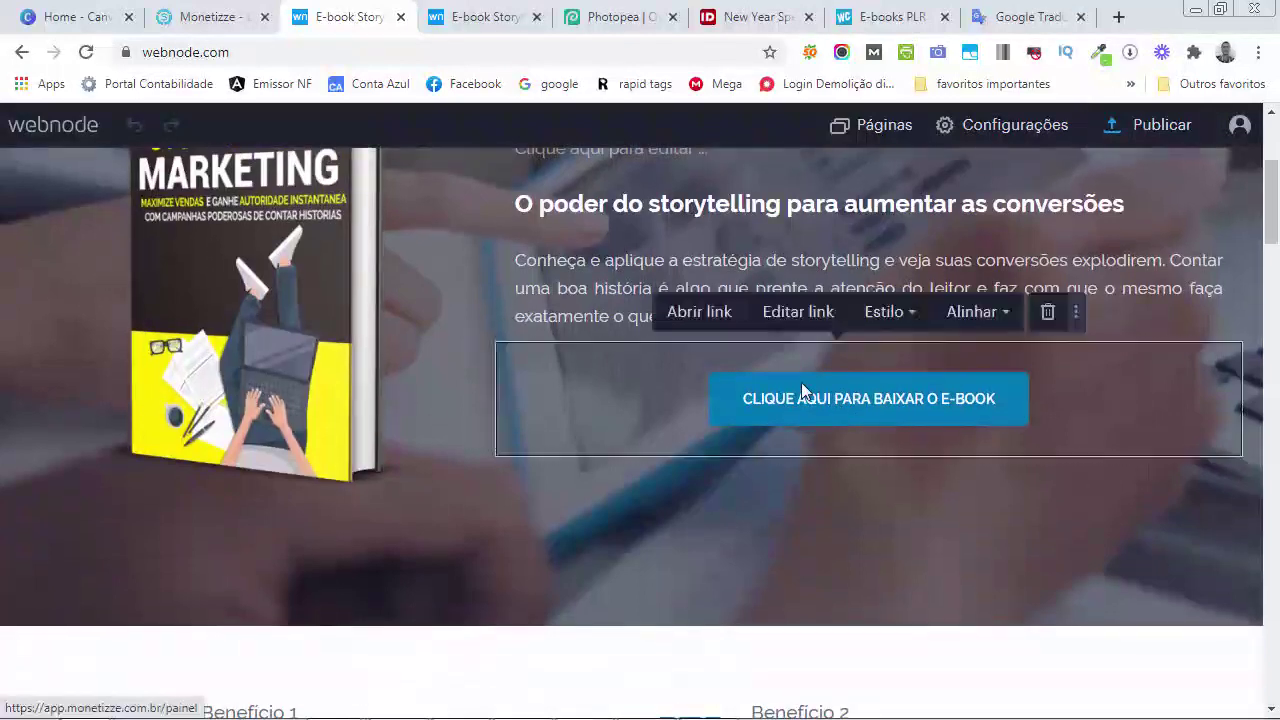
pyautogui.click(799, 315)
pyautogui.tripleClick(852, 270)
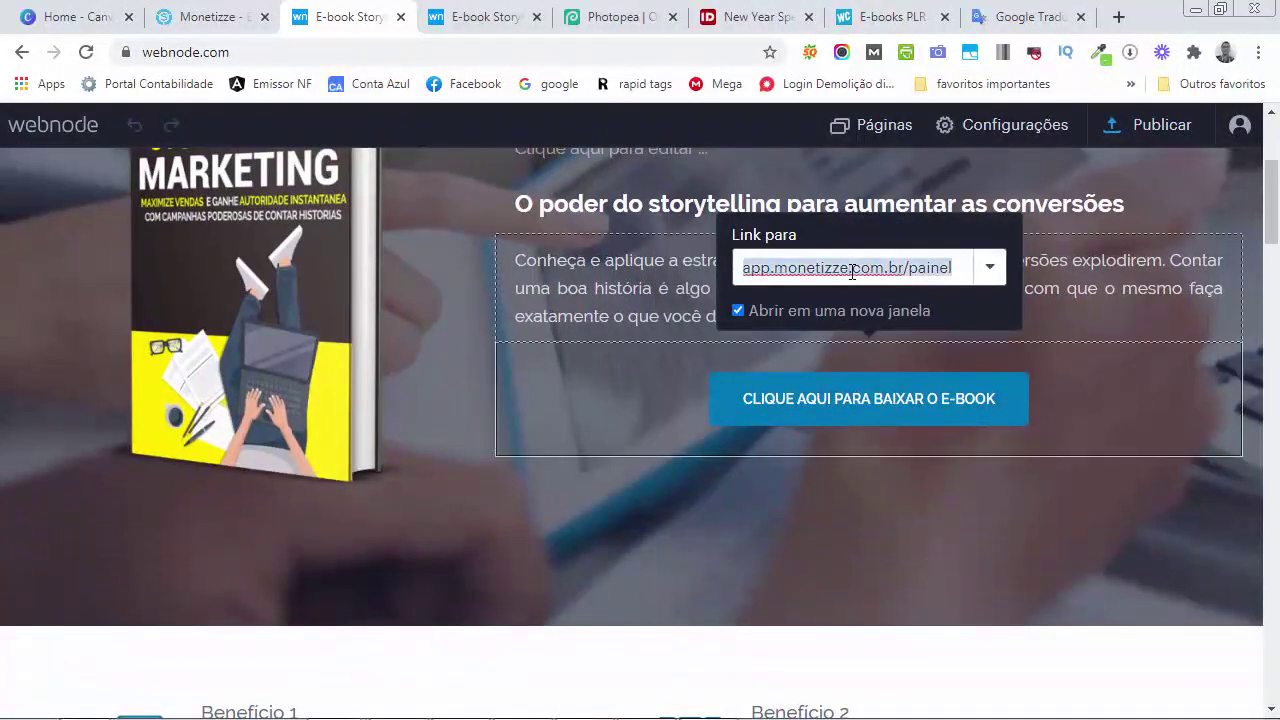
pyautogui.hotkey('ctrl', 'v')
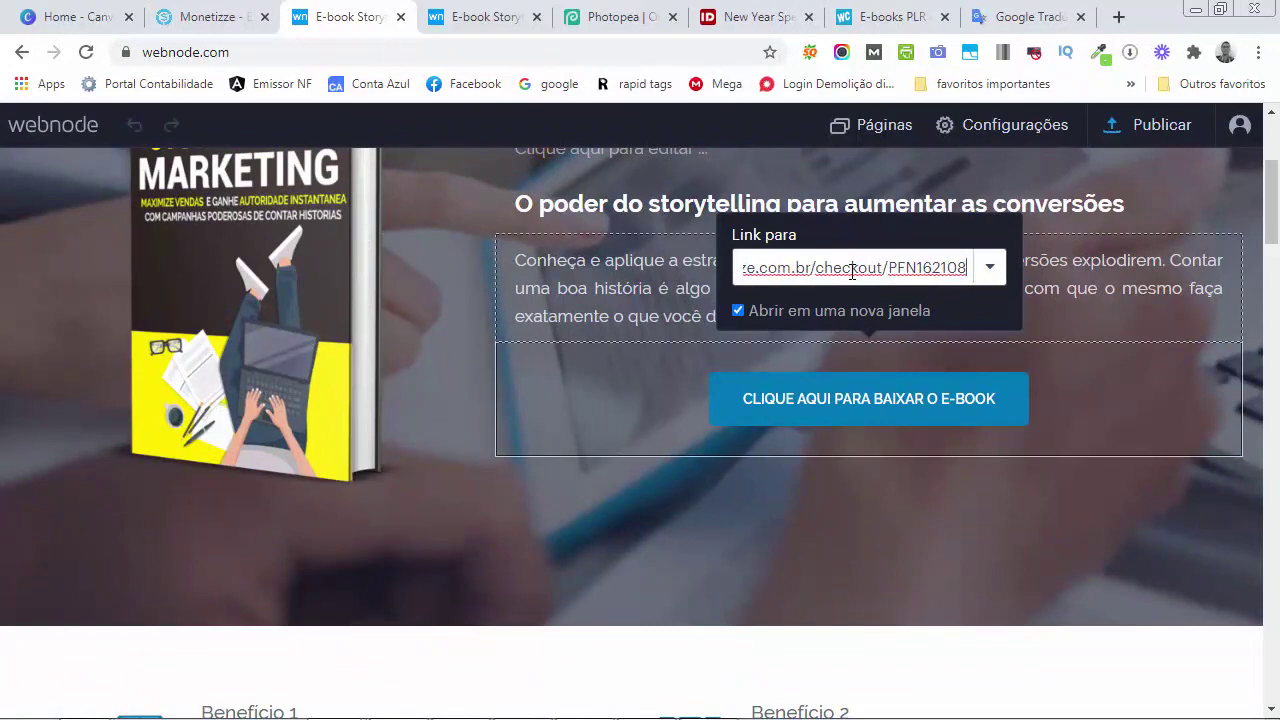
pyautogui.press('Return')
pyautogui.scroll(-5, 848, 410)
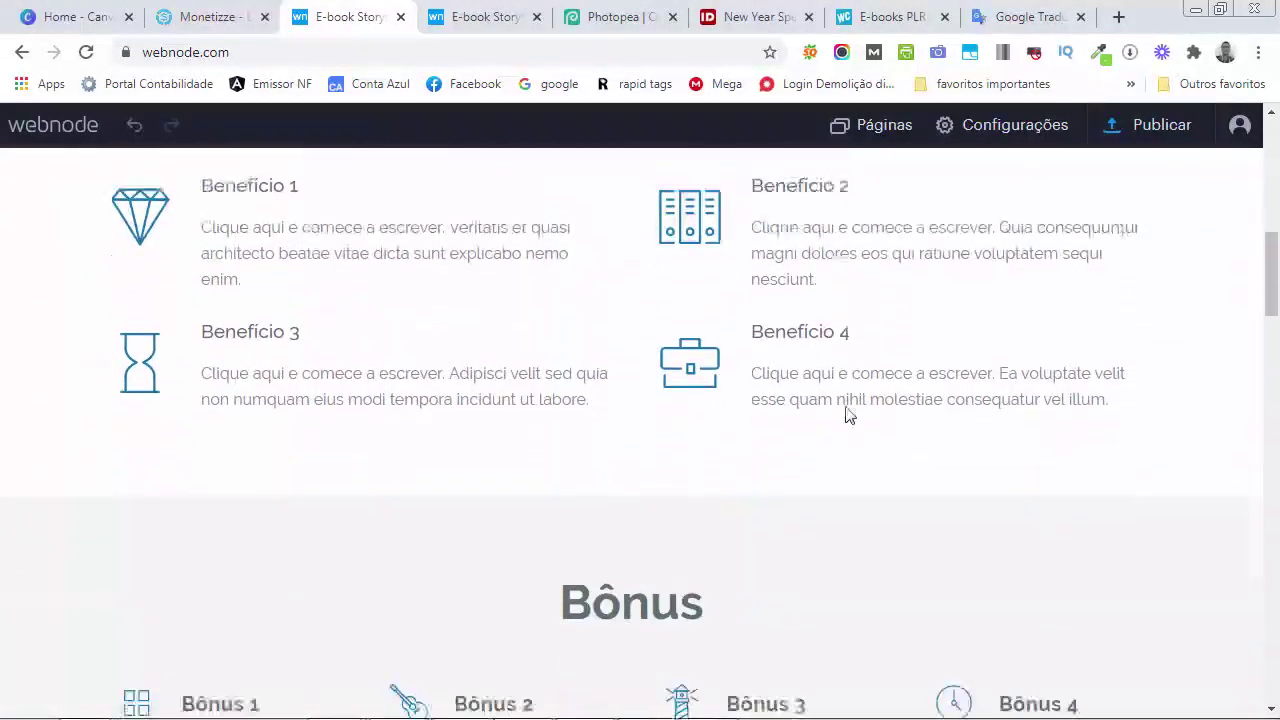
pyautogui.scroll(-10, 848, 413)
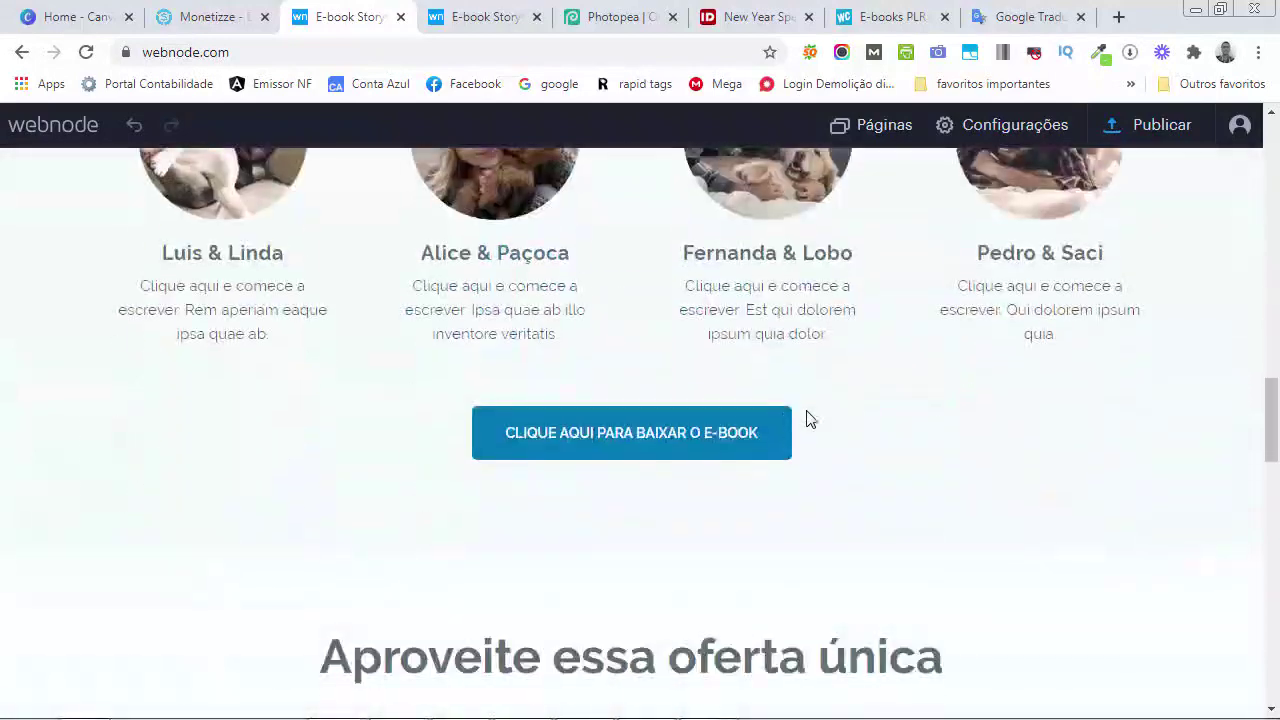
pyautogui.click(733, 433)
pyautogui.click(553, 345)
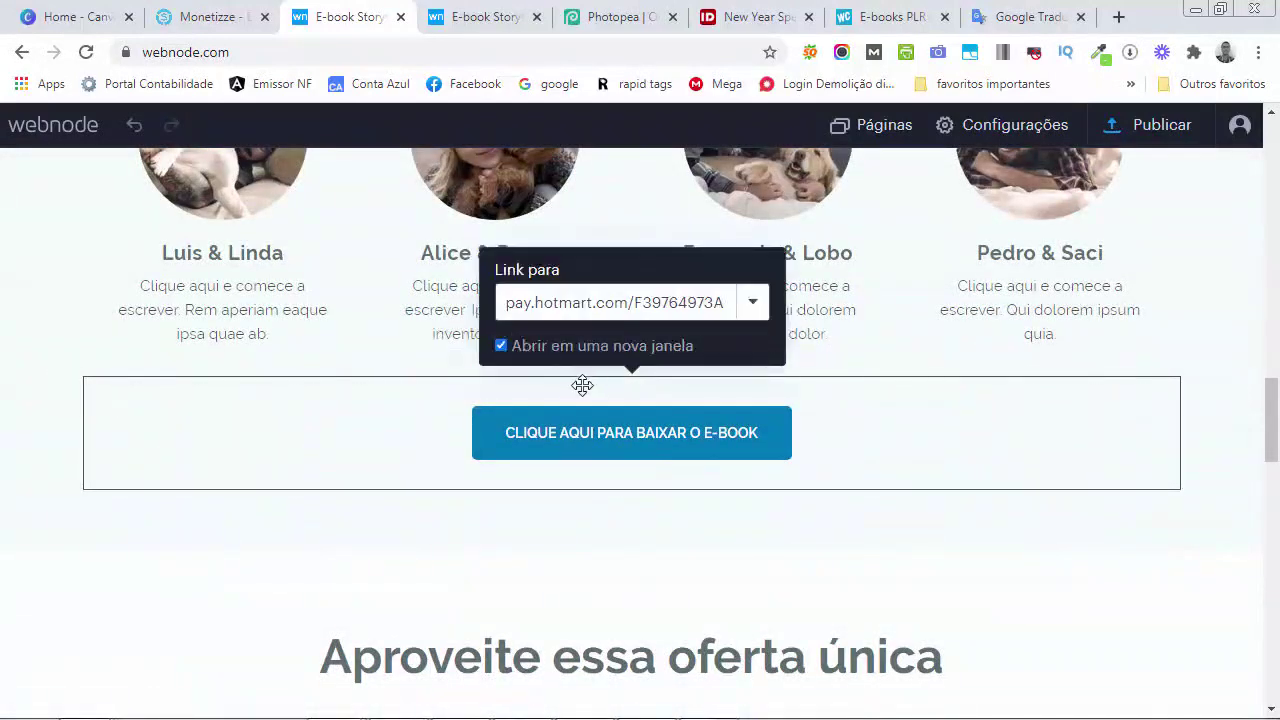
pyautogui.tripleClick(607, 311)
pyautogui.hotkey('ctrl', 'v')
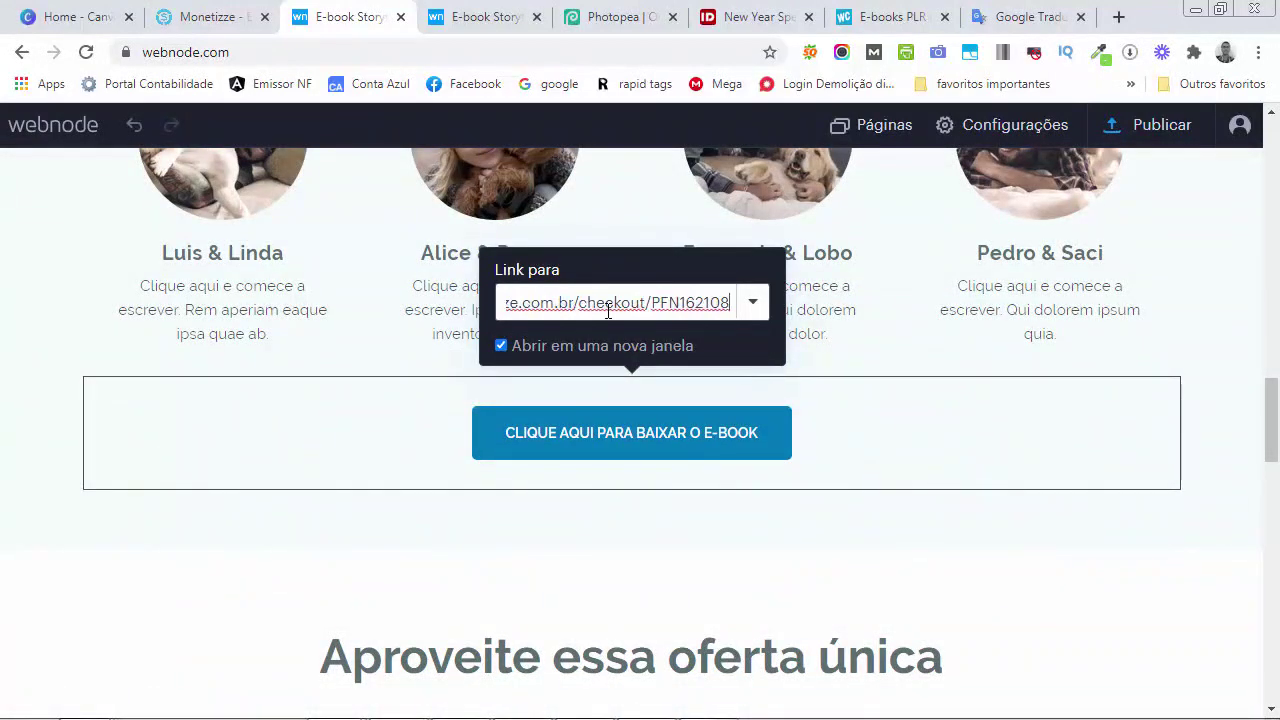
pyautogui.press('Return')
# Replace the offer section button's Contato link with the Monetizze checkout URL
pyautogui.scroll(-1, 630, 390)
pyautogui.scroll(-4, 630, 390)
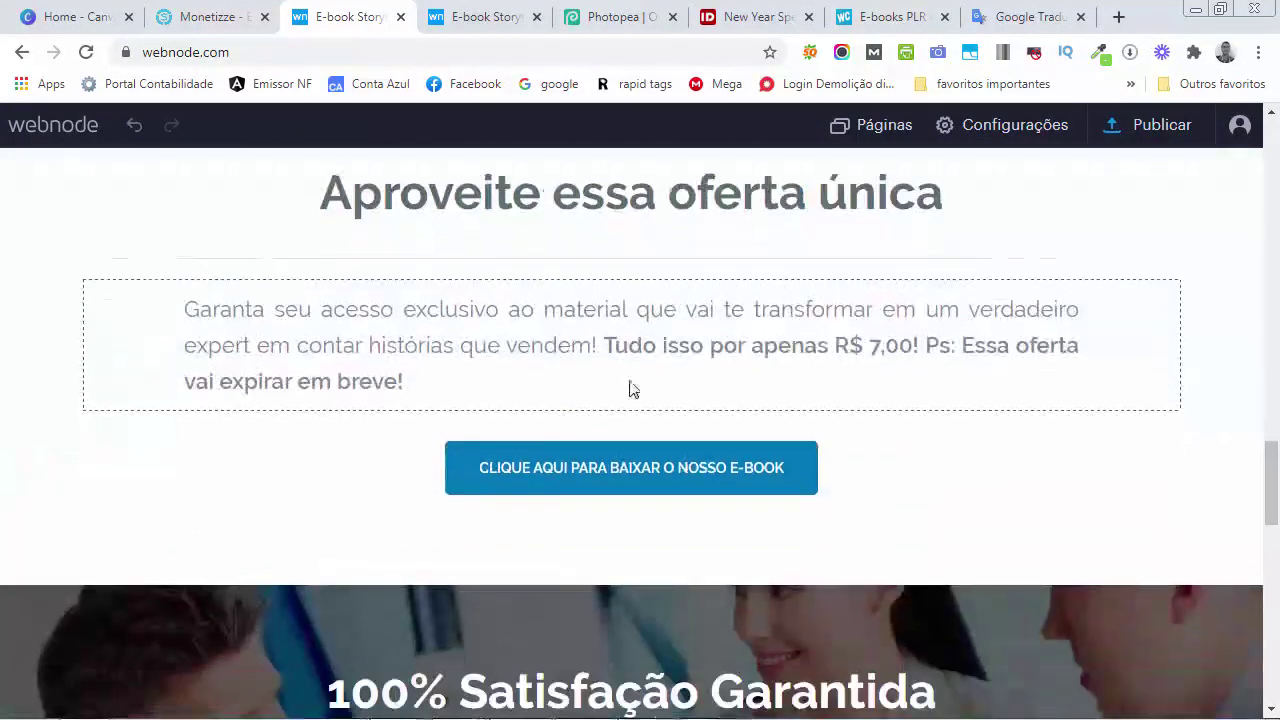
pyautogui.click(612, 420)
pyautogui.click(587, 350)
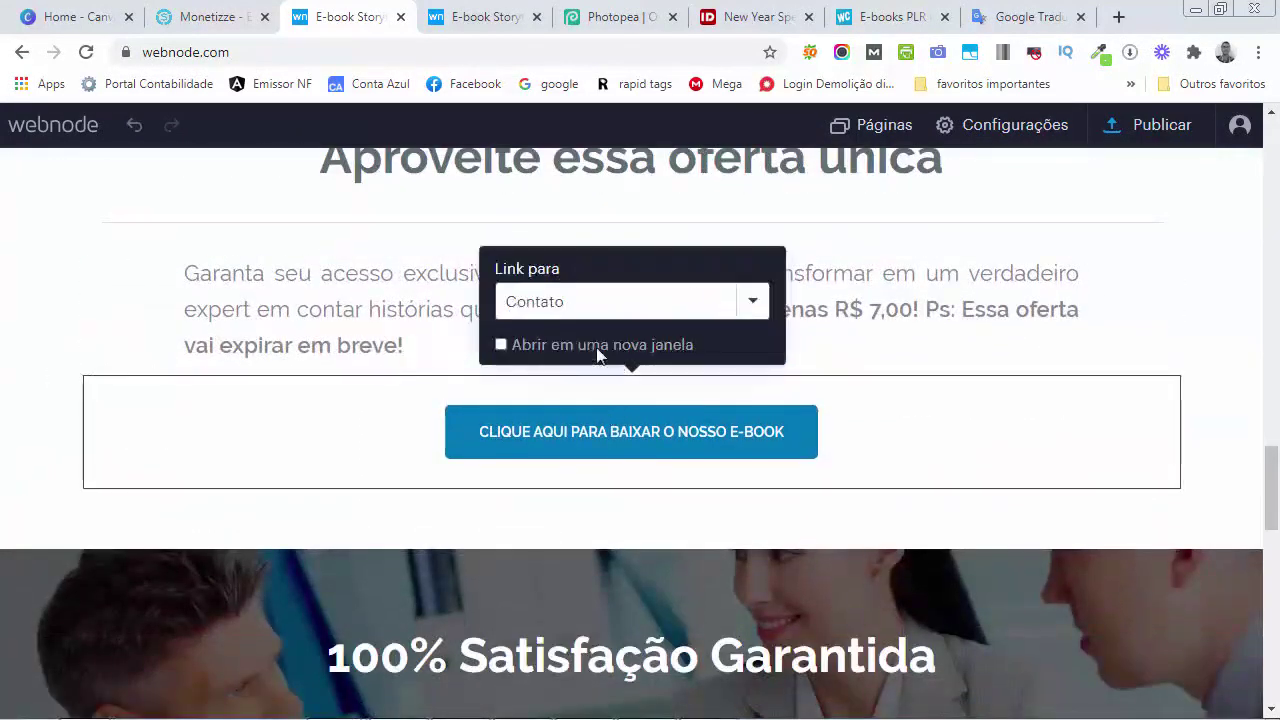
pyautogui.tripleClick(617, 306)
pyautogui.write('https://app.monetizze.com.br/checkout/PFN162108')
pyautogui.press('Return')
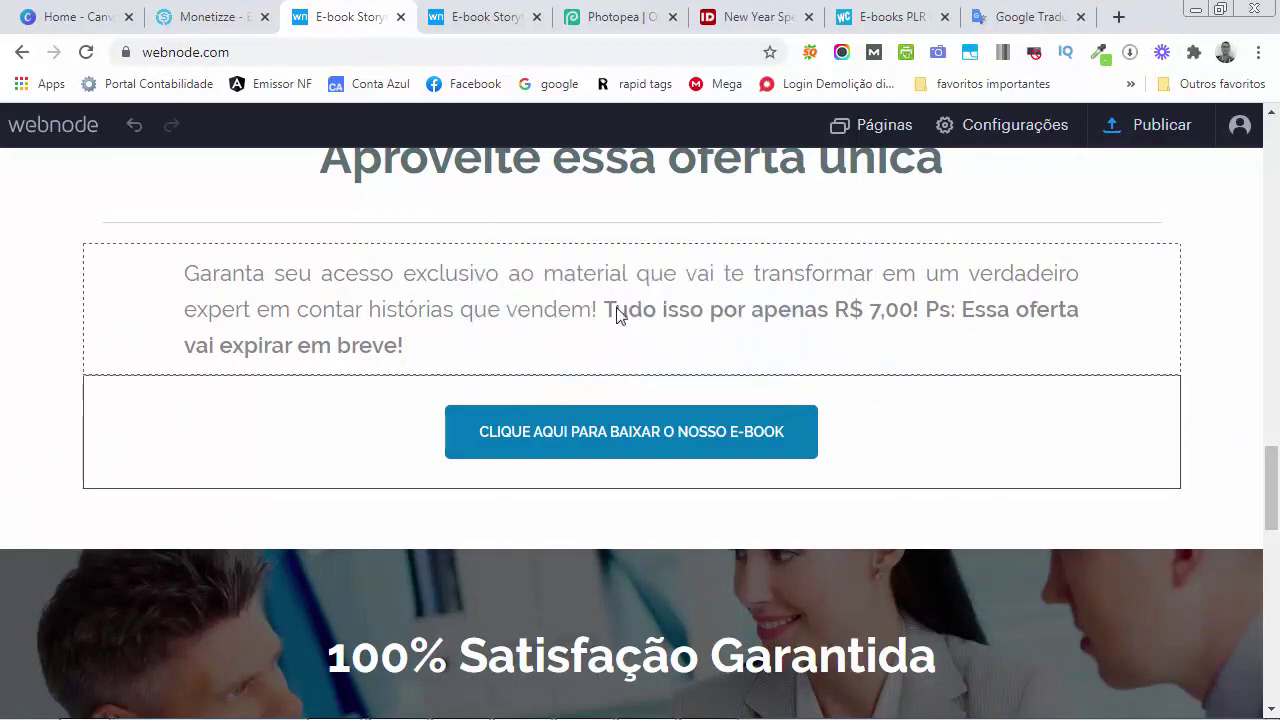
# Publish the updated Webnode site and dismiss the confirmation
pyautogui.scroll(-10, 616, 310)
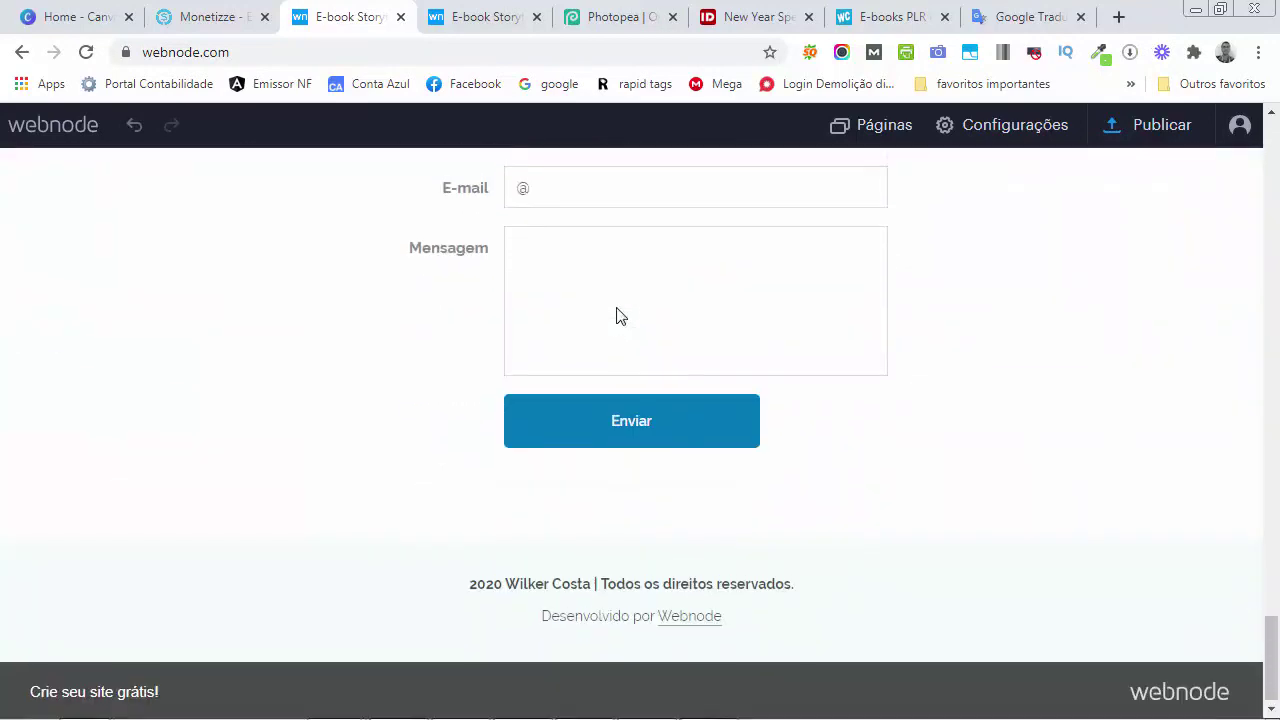
pyautogui.scroll(6, 640, 340)
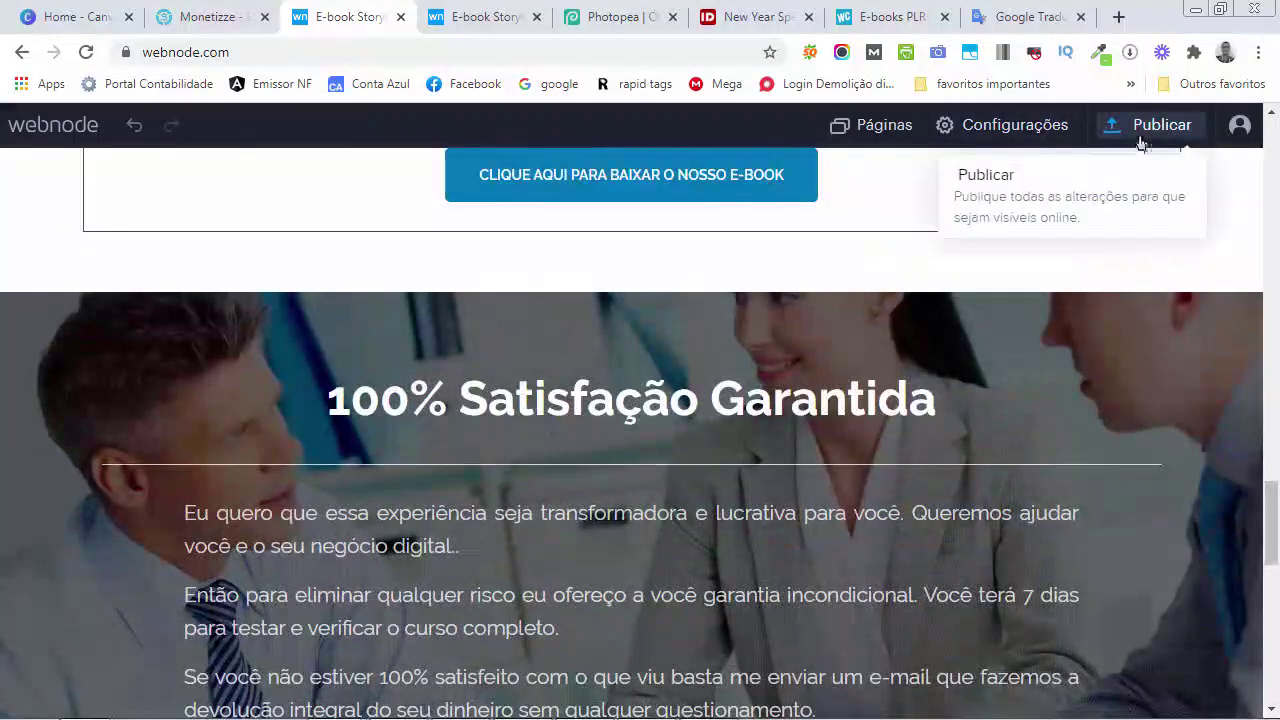
pyautogui.click(1148, 125)
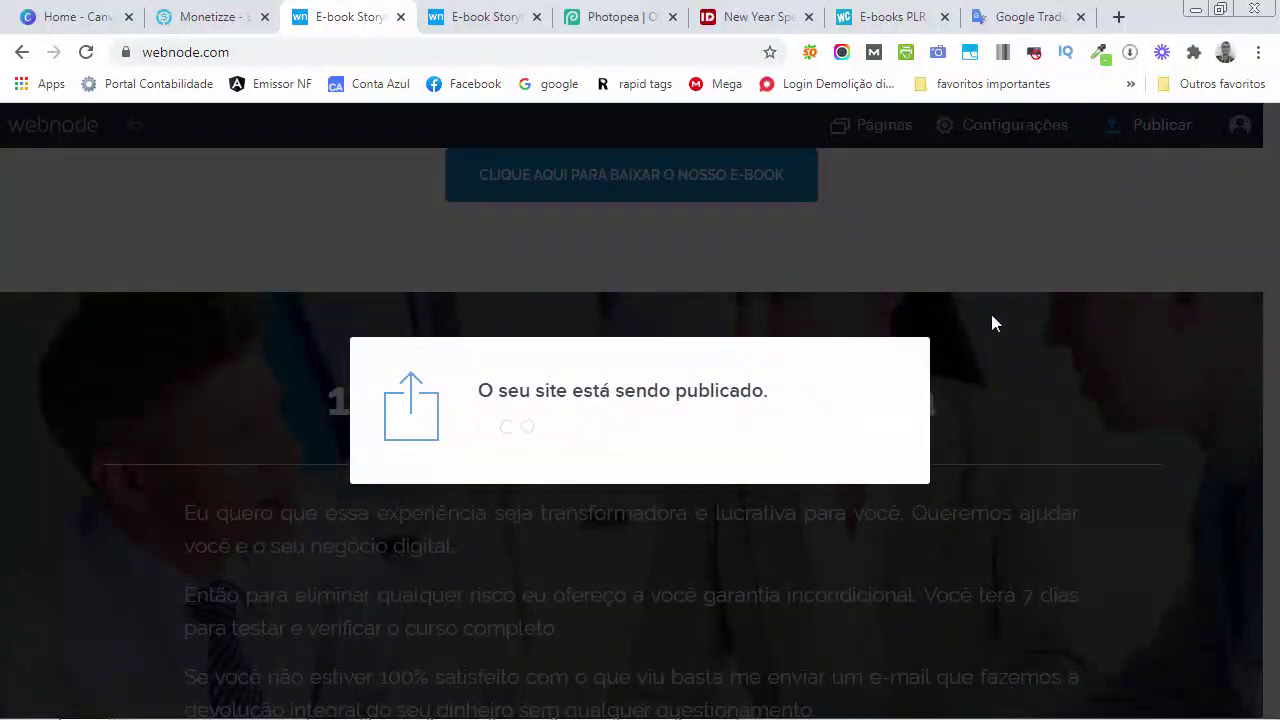
pyautogui.click(815, 489)
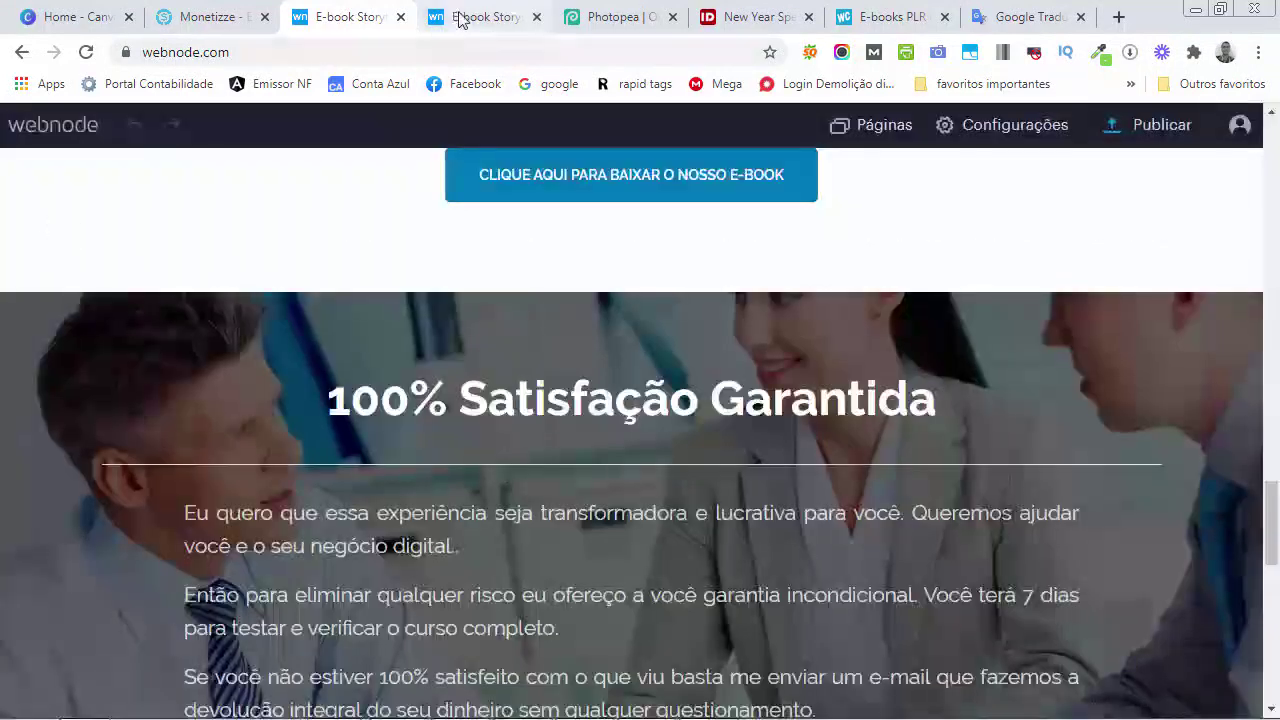
pyautogui.click(470, 16)
# Reload the live page, test that its download button reaches the Monetizze checkout, then return to Monetizze
pyautogui.click(86, 52)
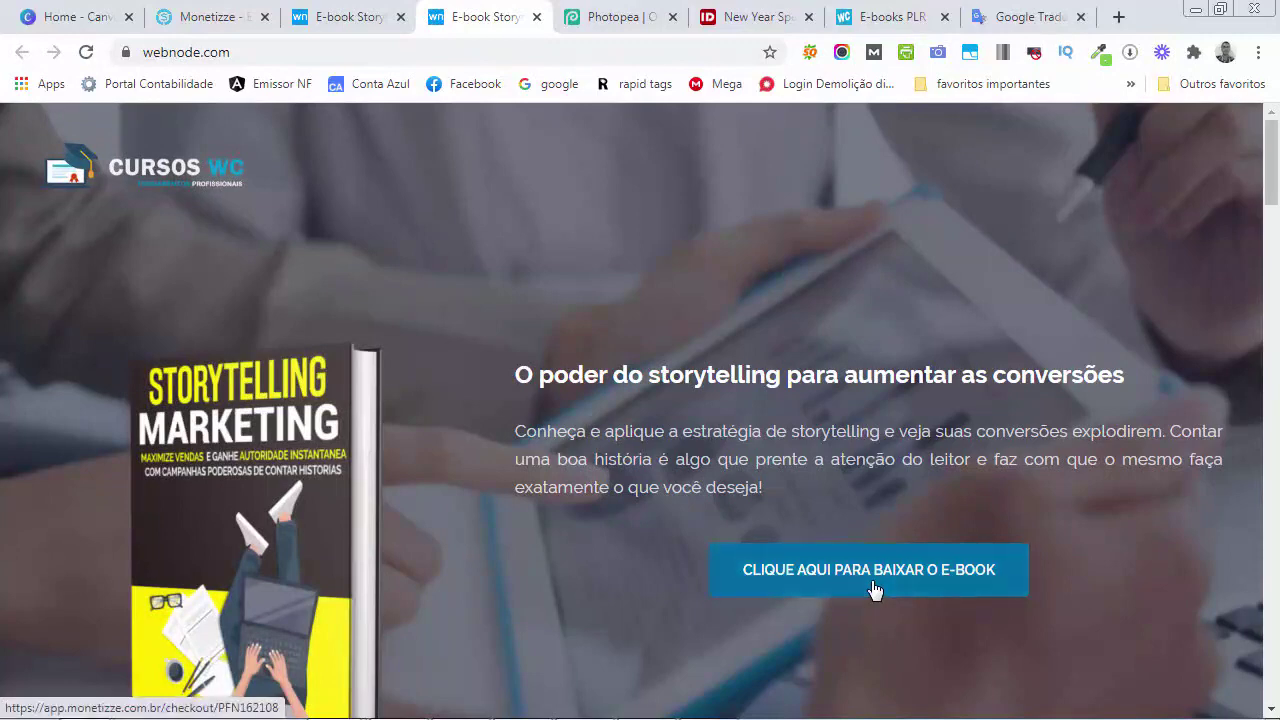
pyautogui.scroll(-12, 873, 588)
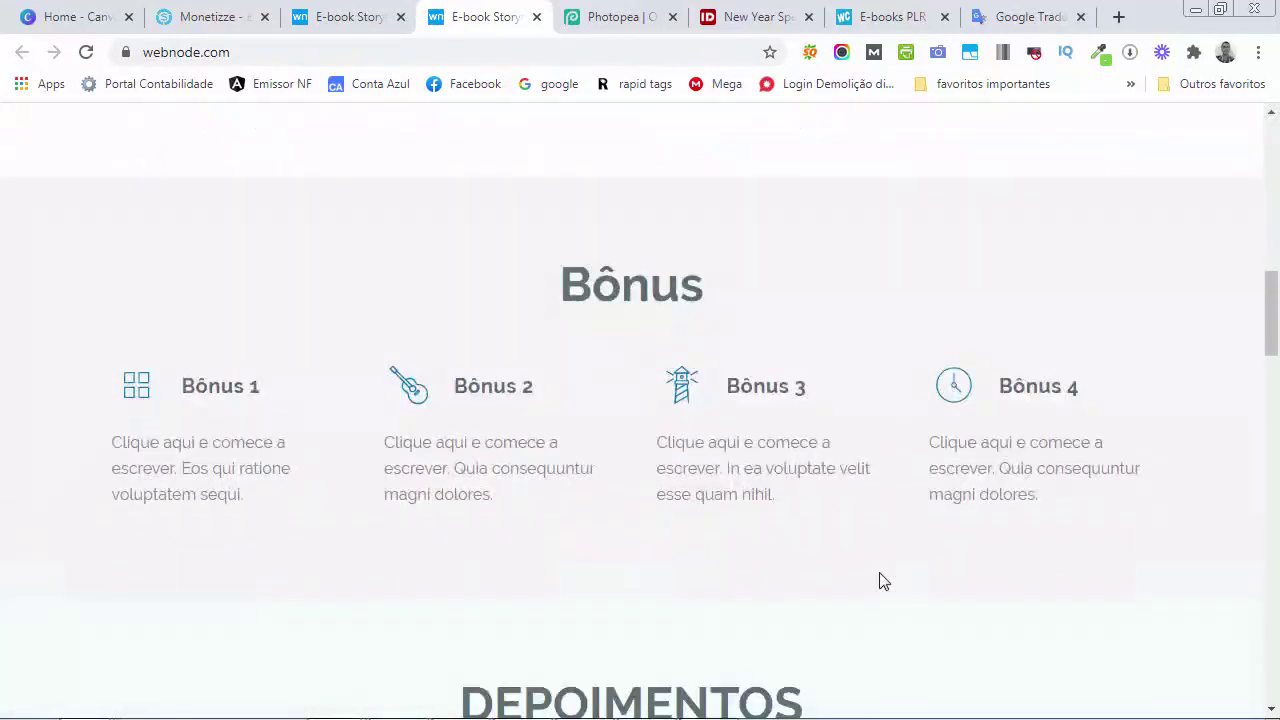
pyautogui.scroll(-6, 880, 580)
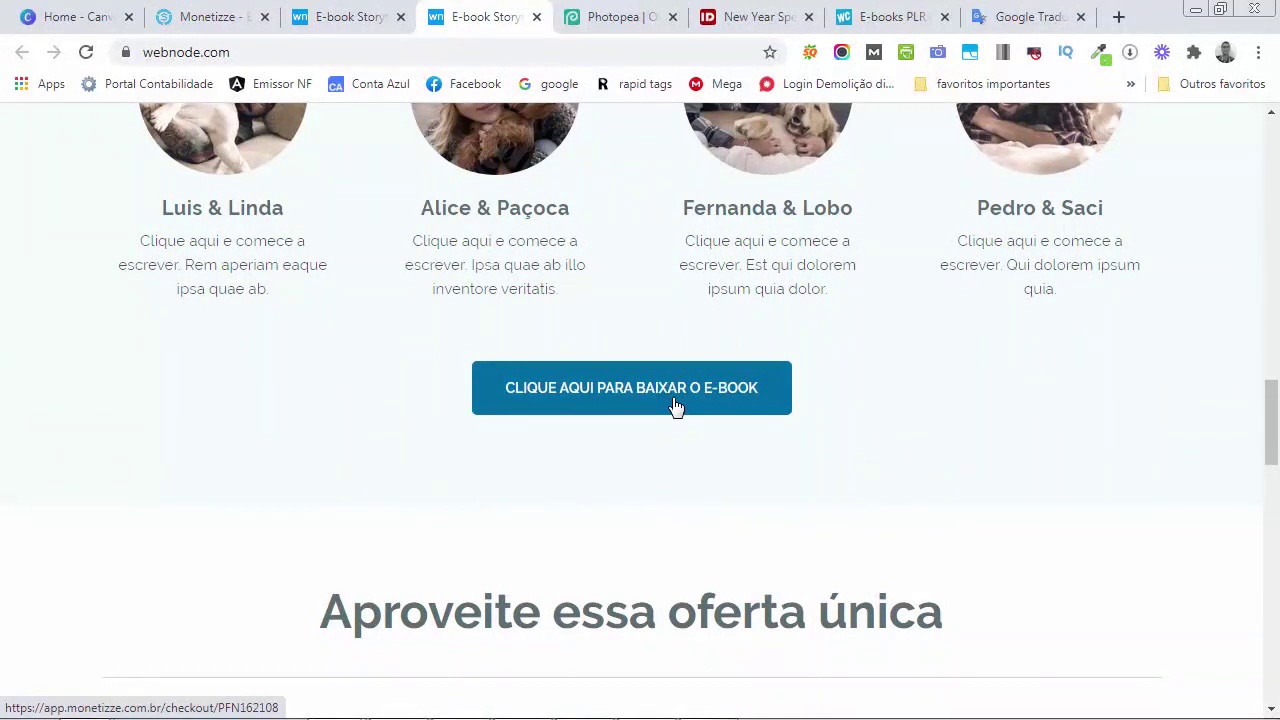
pyautogui.click(675, 407)
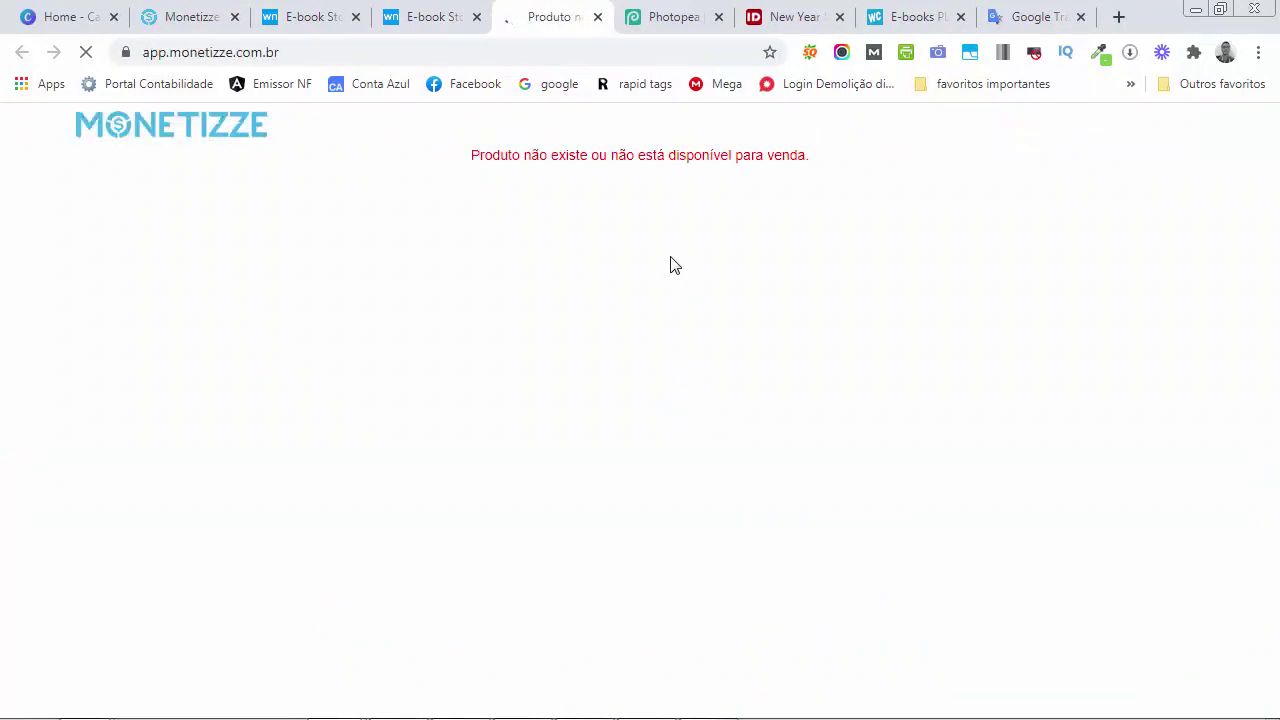
pyautogui.click(600, 20)
pyautogui.click(215, 17)
pyautogui.scroll(2, 488, 378)
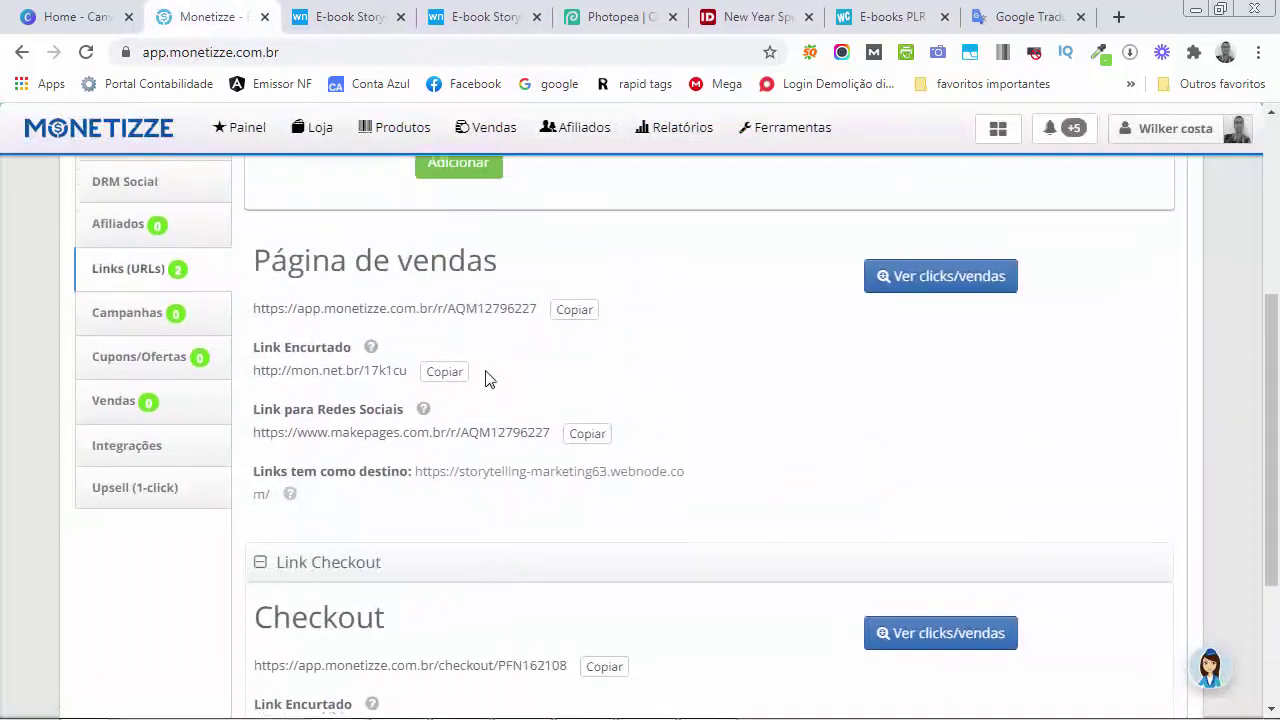
pyautogui.scroll(2, 366, 394)
pyautogui.scroll(-1, 175, 405)
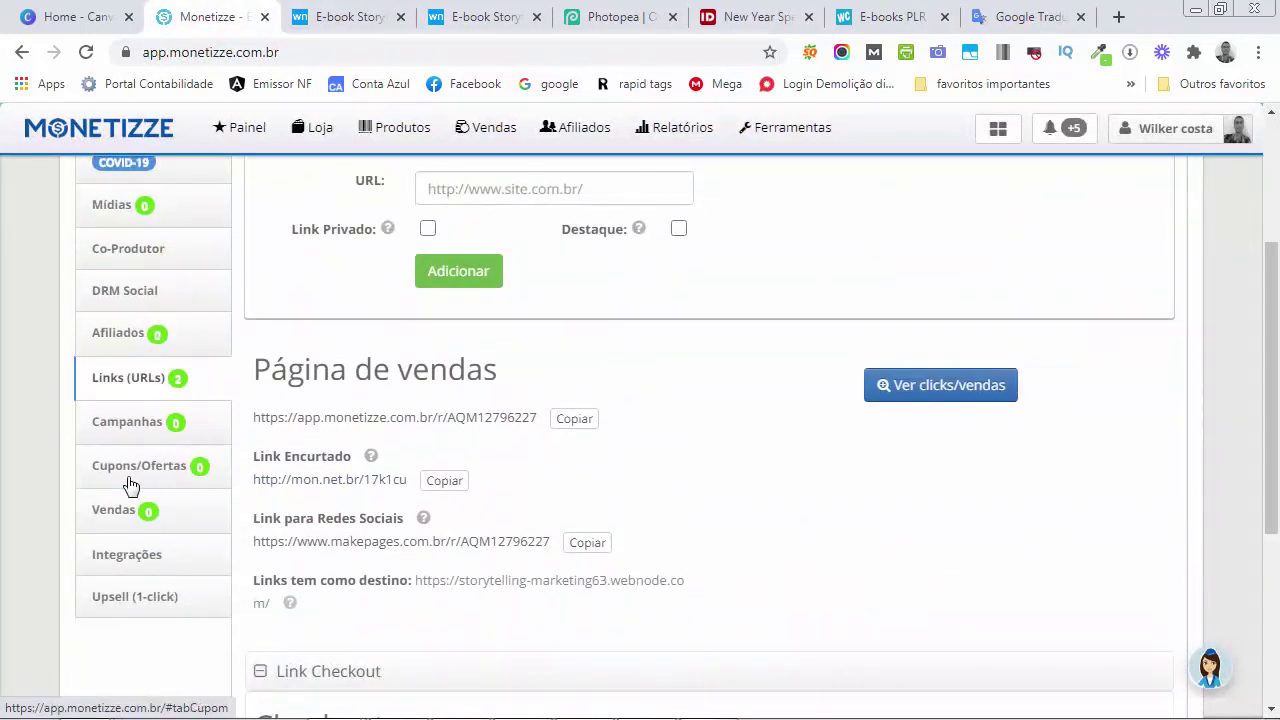
pyautogui.scroll(3, 139, 527)
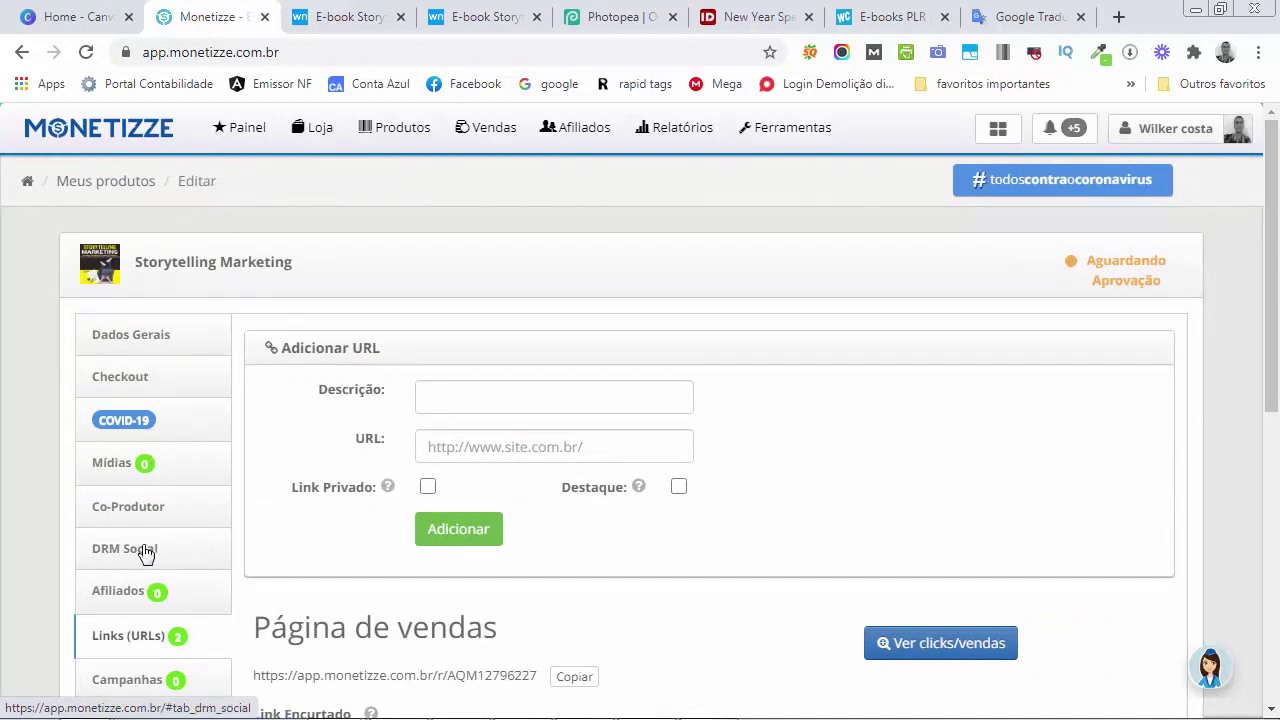
pyautogui.scroll(-1, 143, 581)
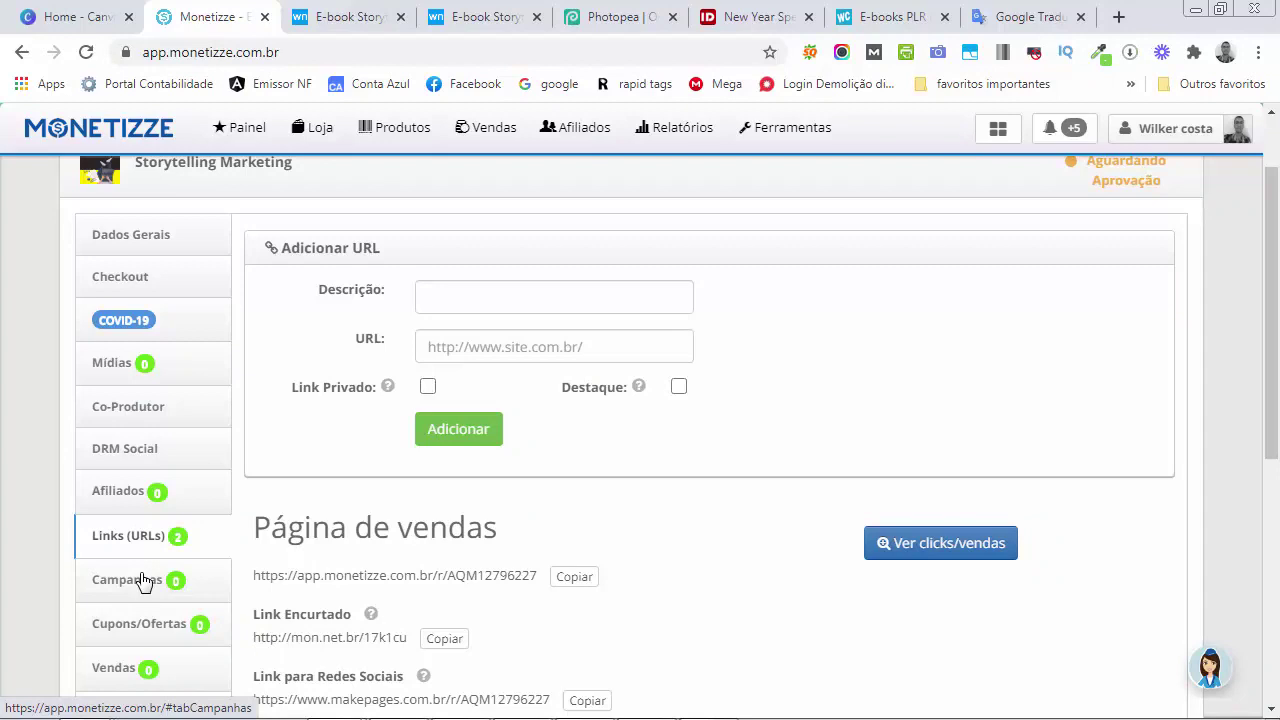
pyautogui.click(886, 18)
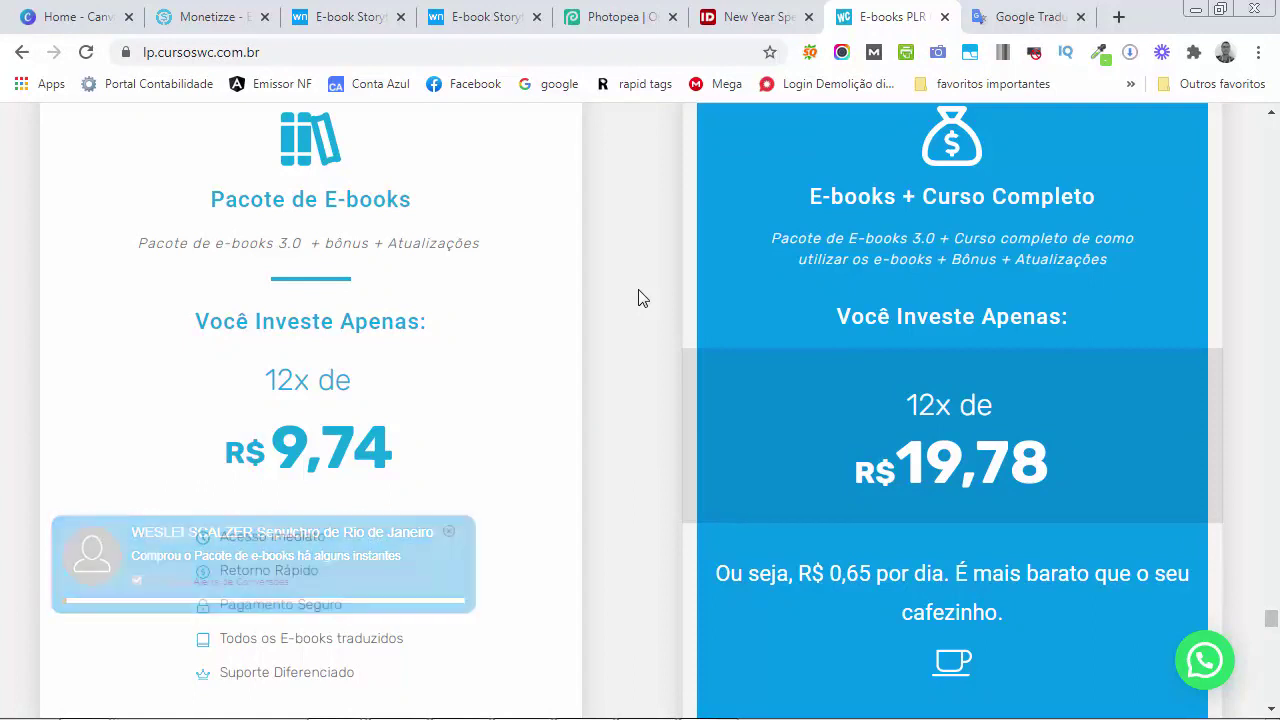
pyautogui.click(185, 17)
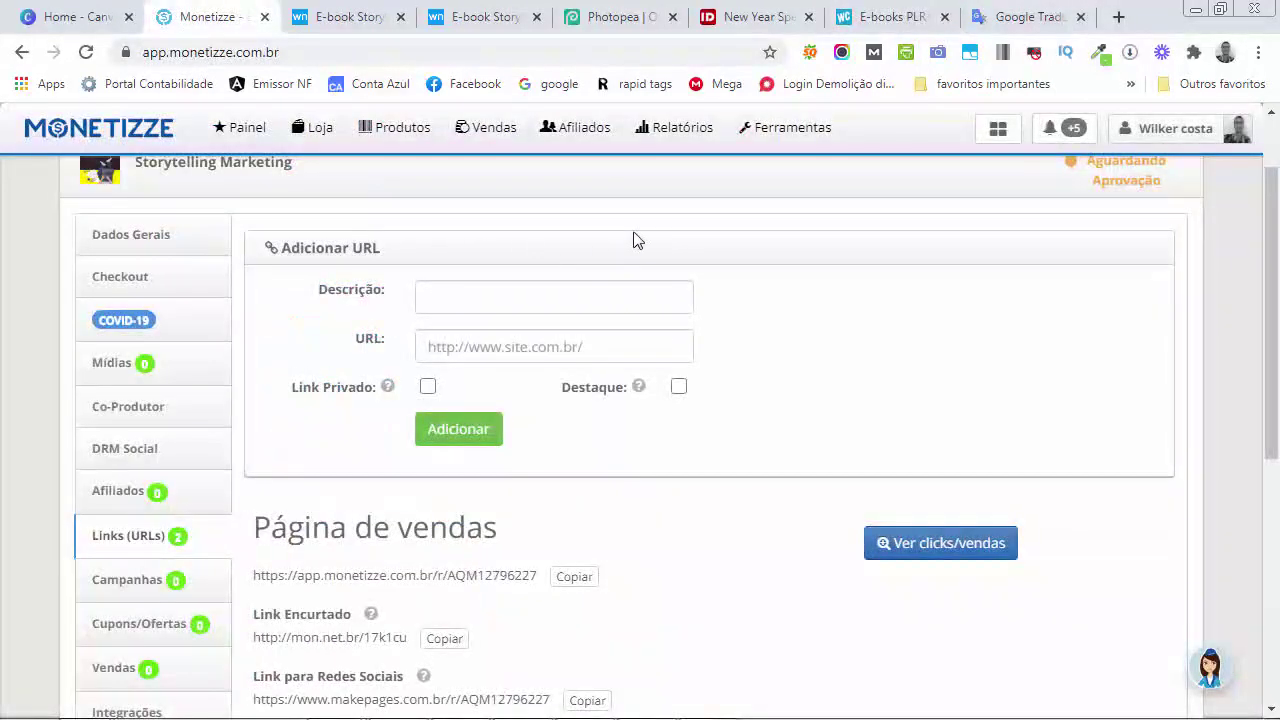